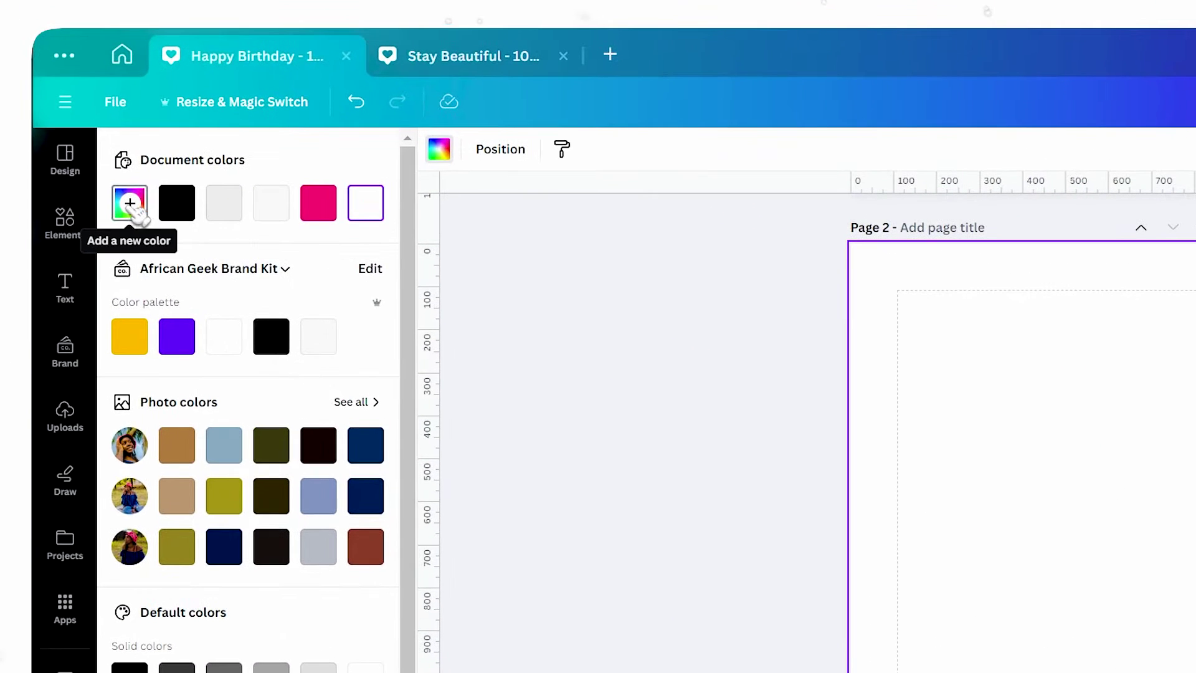
Give Page 2 a custom light grey #EBEBEB background colour.
left_click(131, 206)
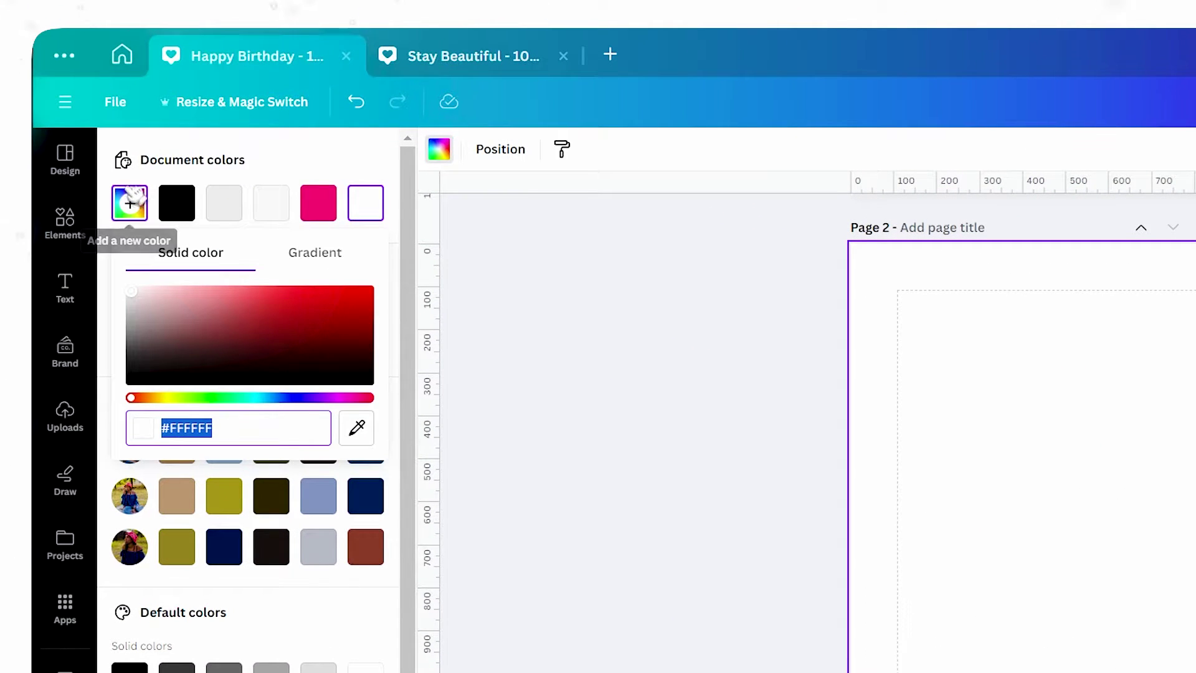
left_click(134, 293)
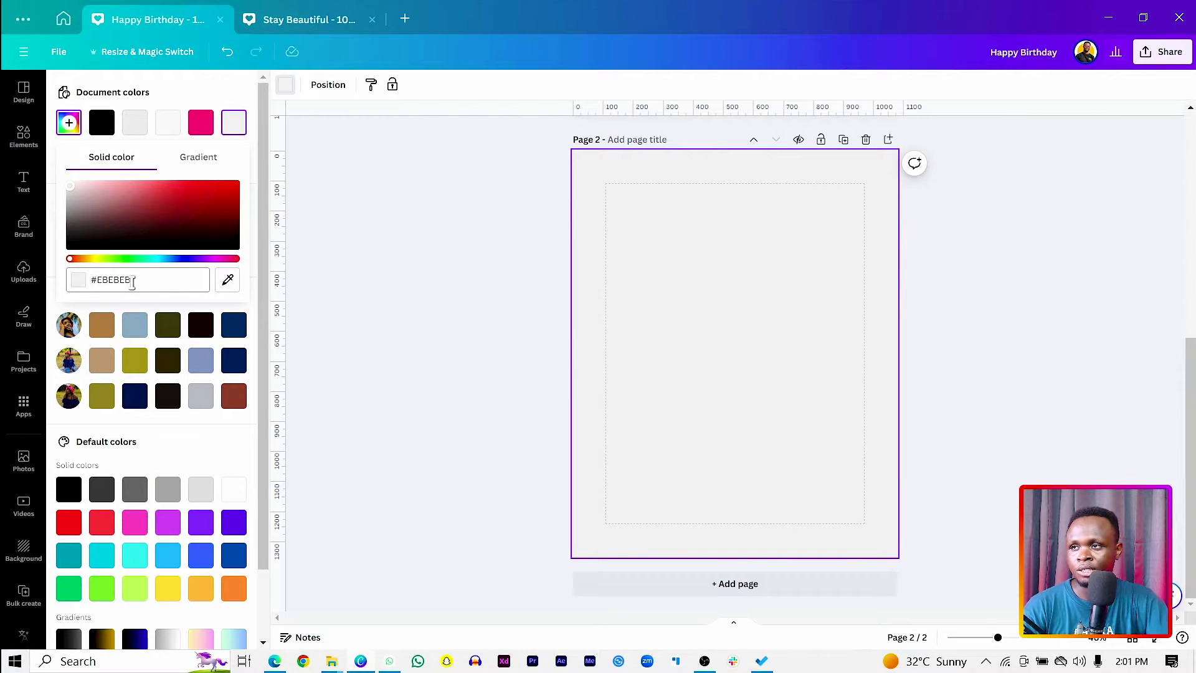
left_click(634, 362)
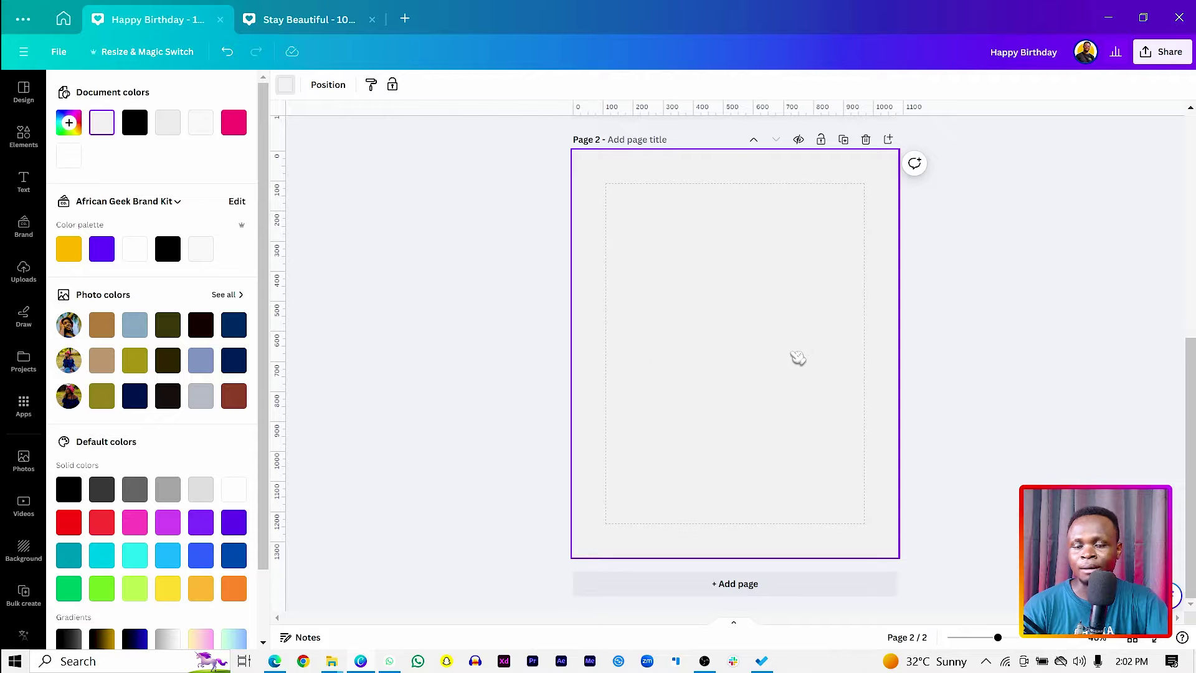
Add the standing red-hat girl photo from Recently used and move it lower on Page 2.
left_click(26, 136)
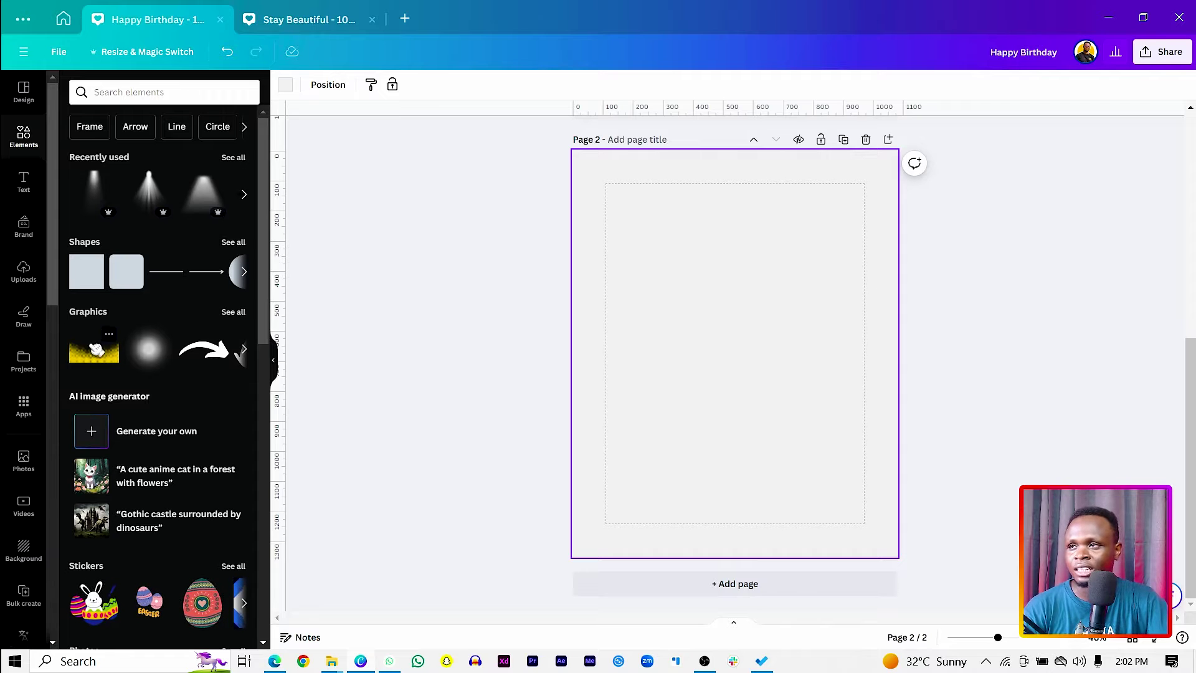
left_click(248, 158)
scroll(237, 281, "down", 3)
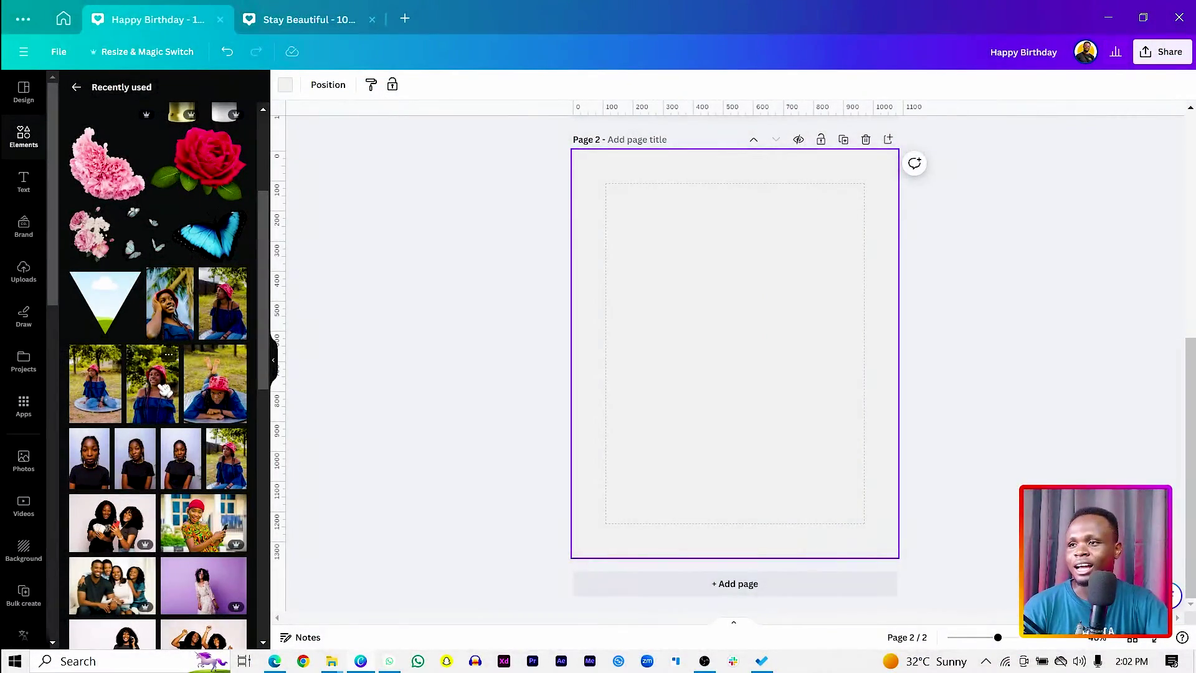
left_click(165, 389)
left_click_drag(698, 360, 693, 419)
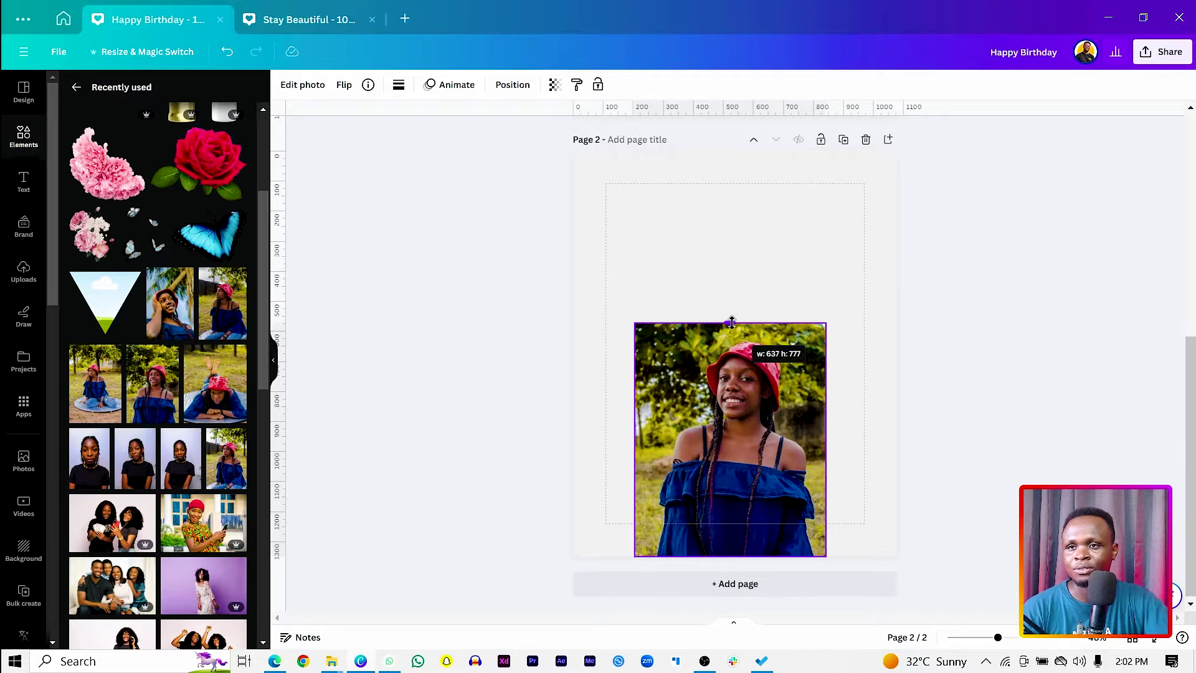
left_click(700, 267)
Add the blue-dress, mat and palm-tree photos and overlap them, palm-tree portrait centred.
left_click(224, 302)
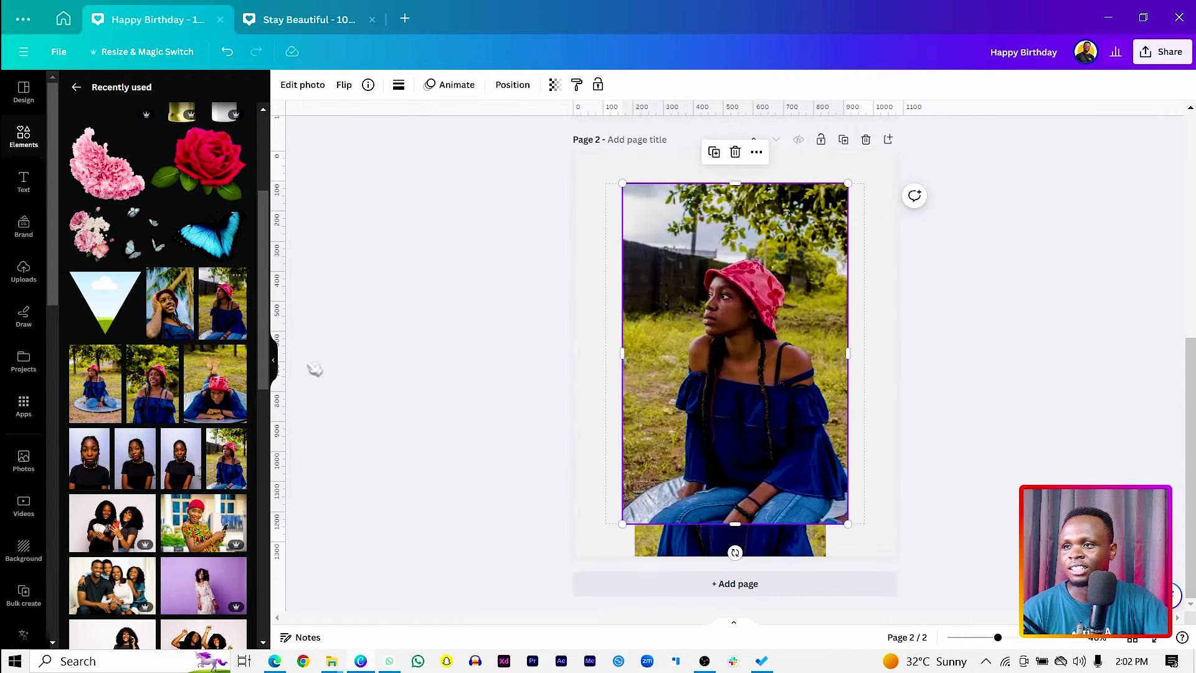
left_click(133, 392)
left_click(171, 304)
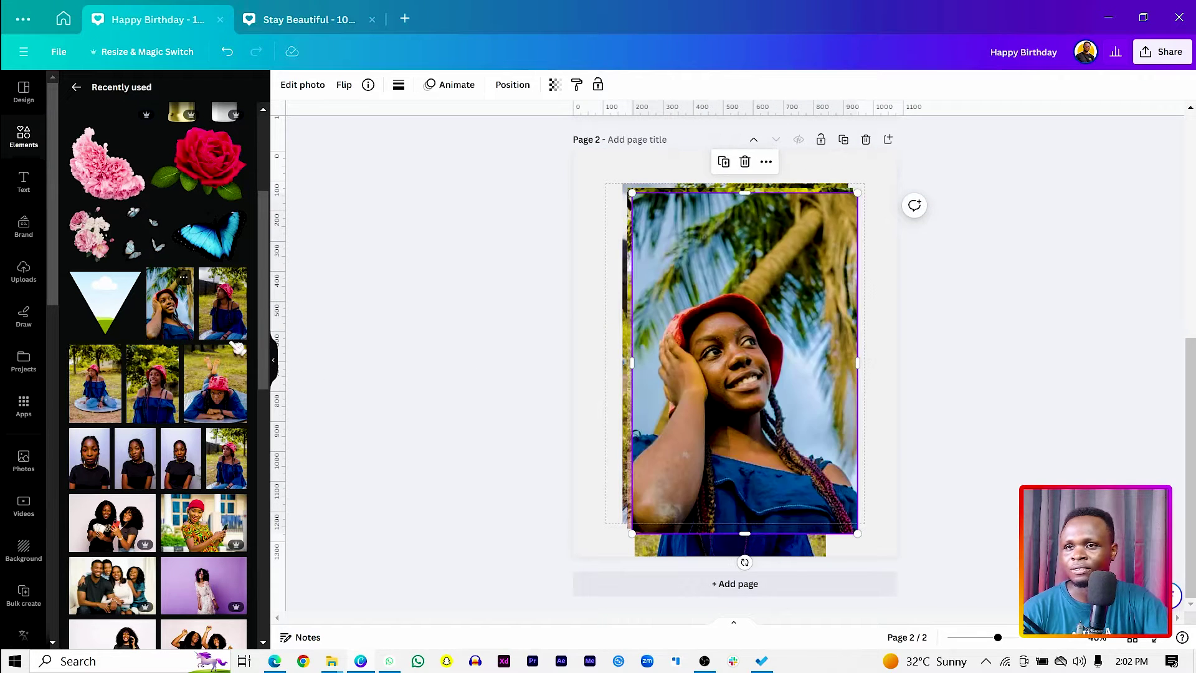
left_click_drag(741, 348, 983, 225)
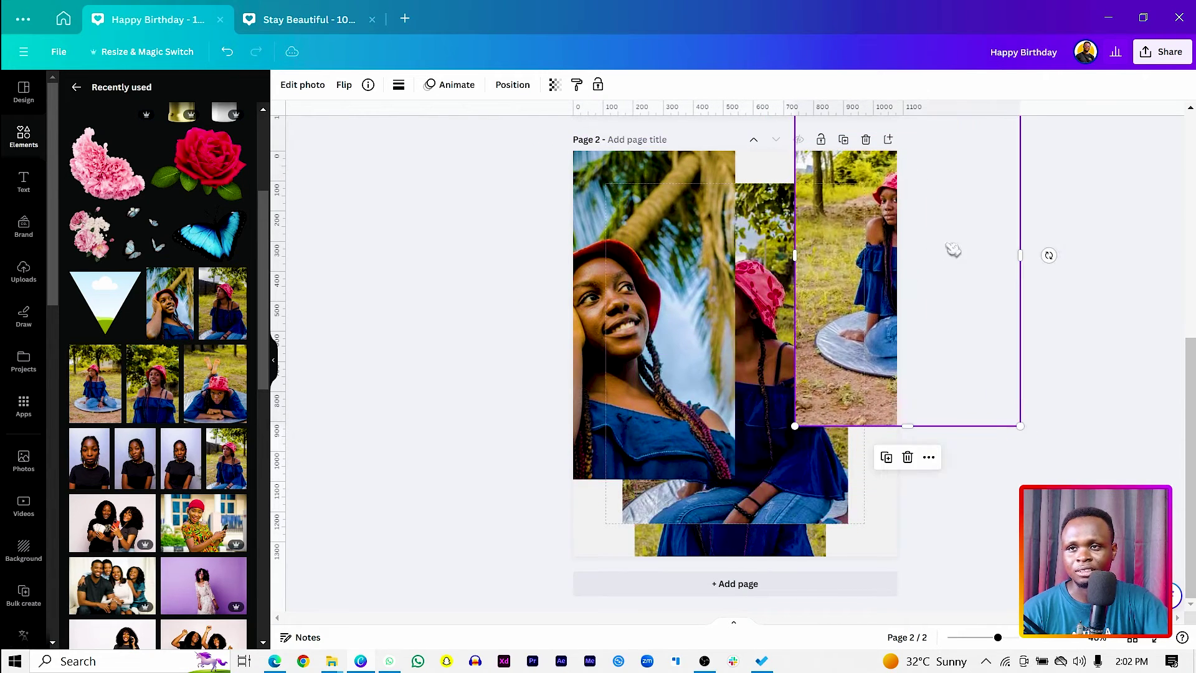
left_click_drag(729, 371, 662, 305)
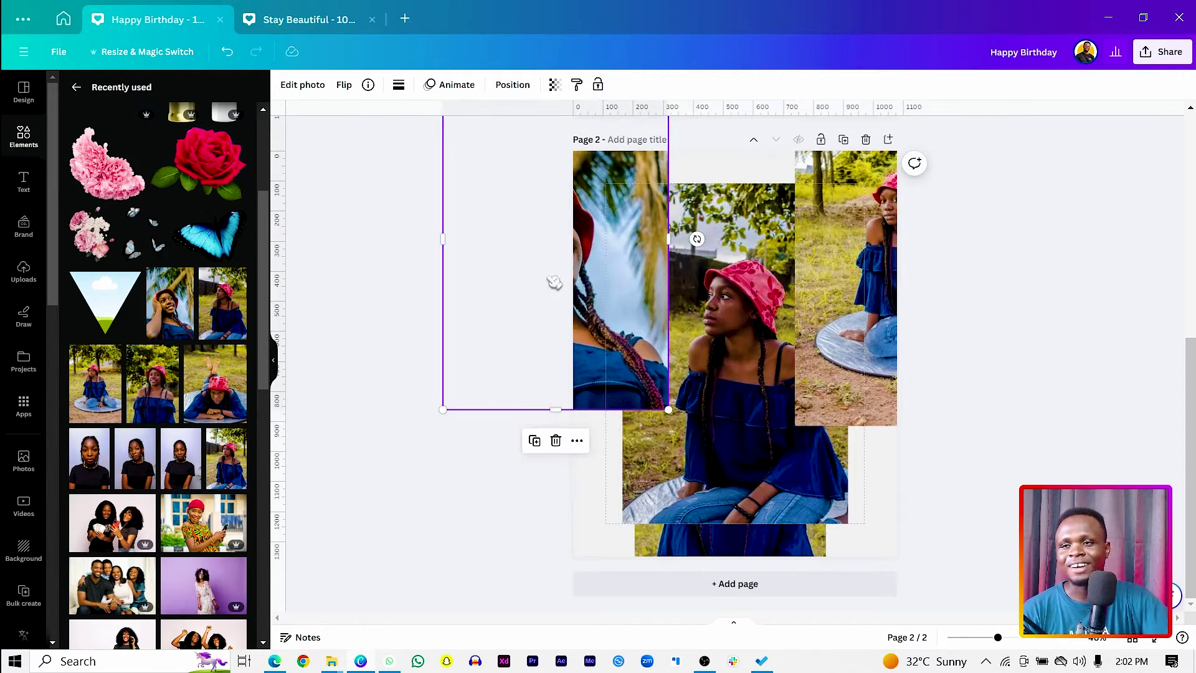
left_click_drag(597, 283, 810, 337)
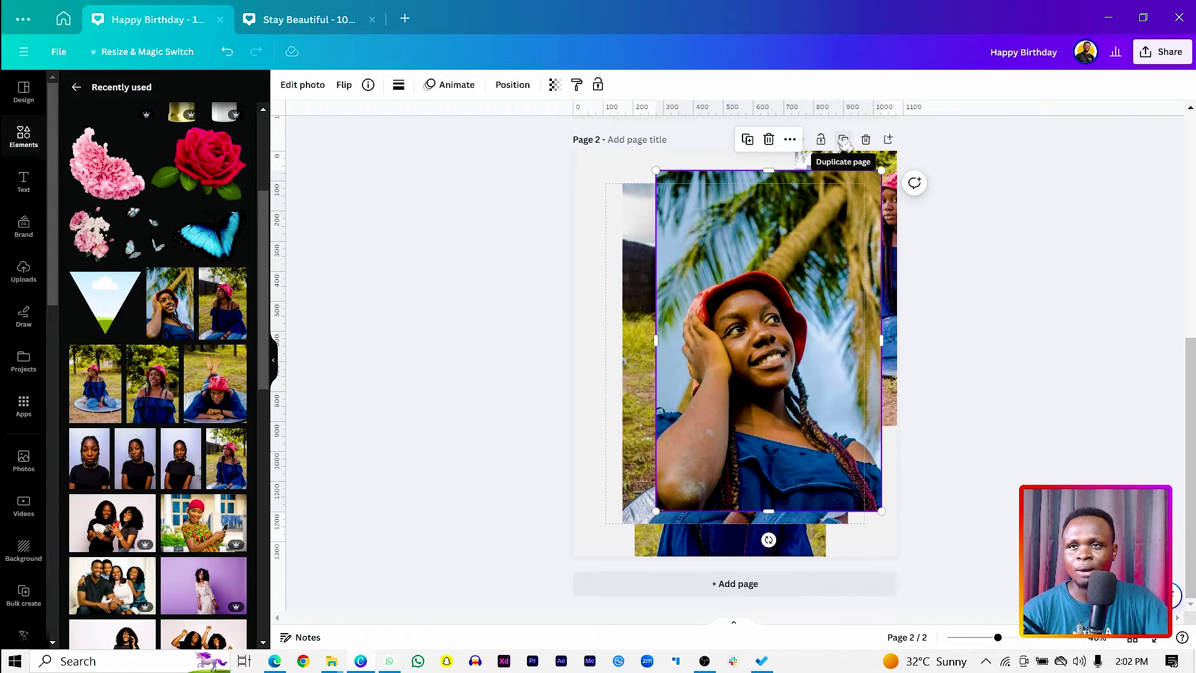
Duplicate the collage page as Page 3 and delete the extra photos from Page 2.
left_click(844, 140)
scroll(829, 224, "up", 5)
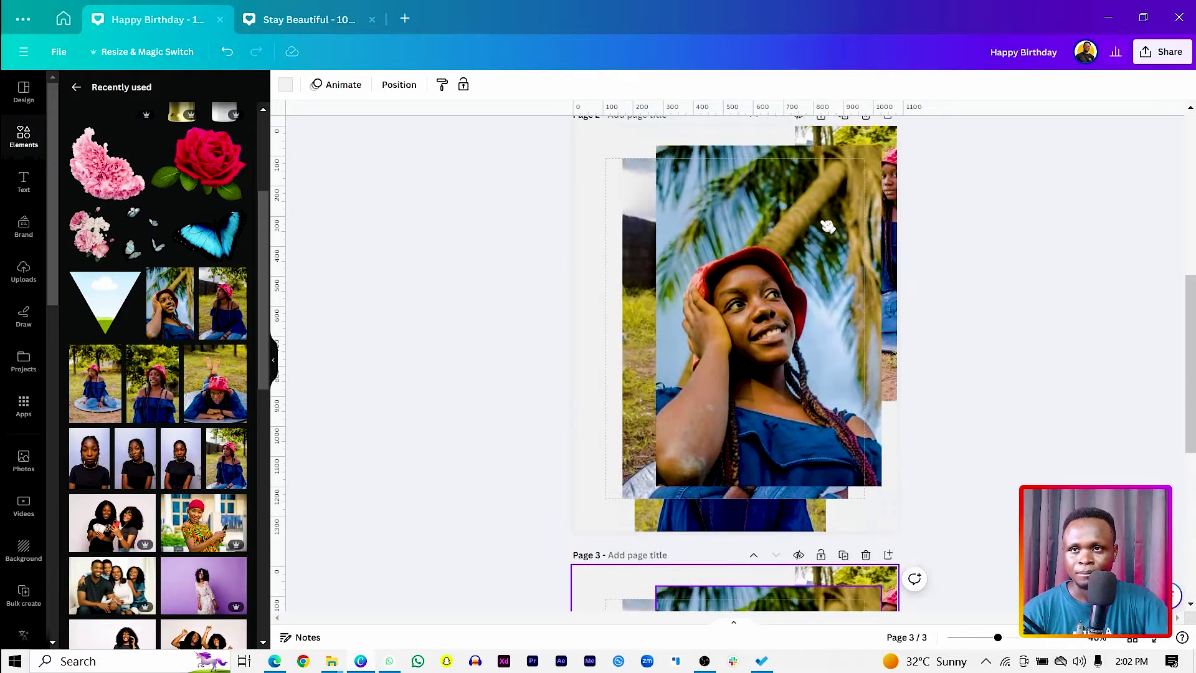
scroll(1190, 311, "up", 2)
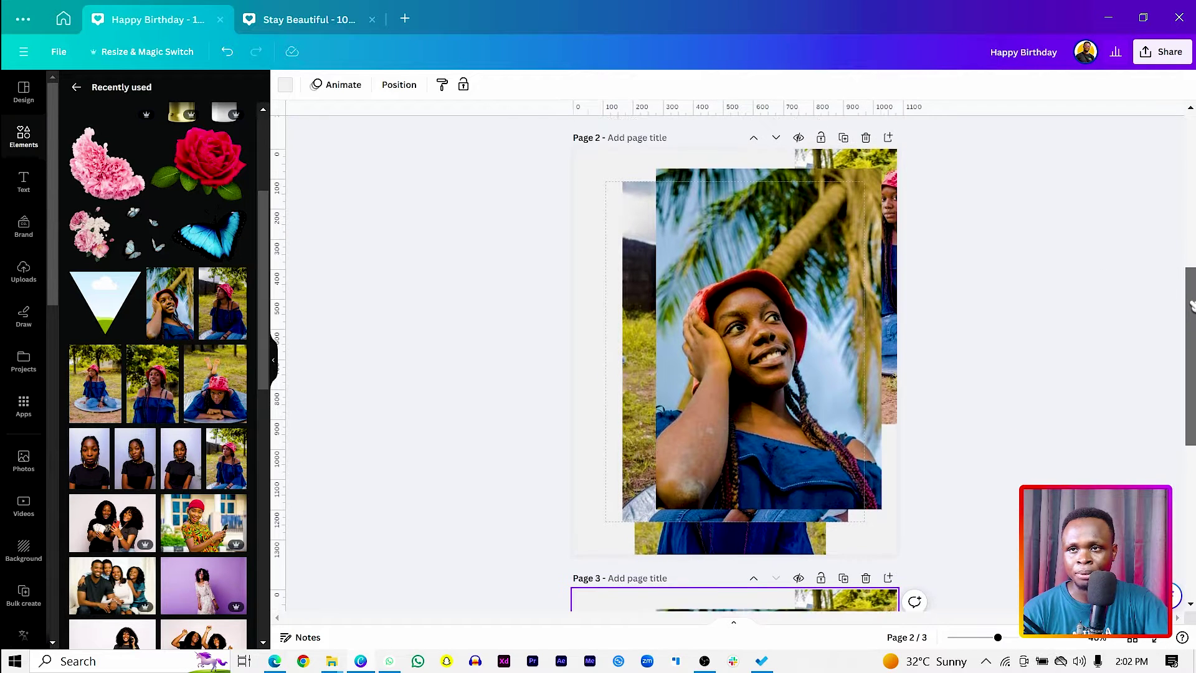
left_click_drag(485, 181, 910, 245)
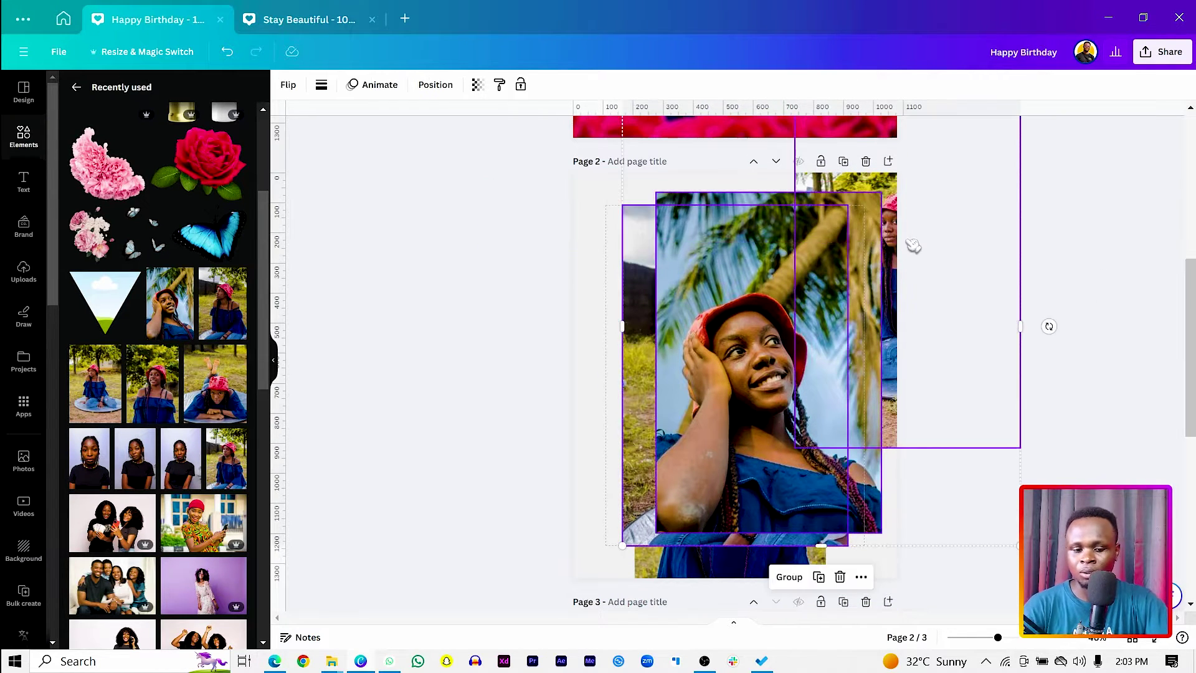
key("Delete")
Enlarge the remaining standing photo and centre it on Page 2.
left_click(803, 360)
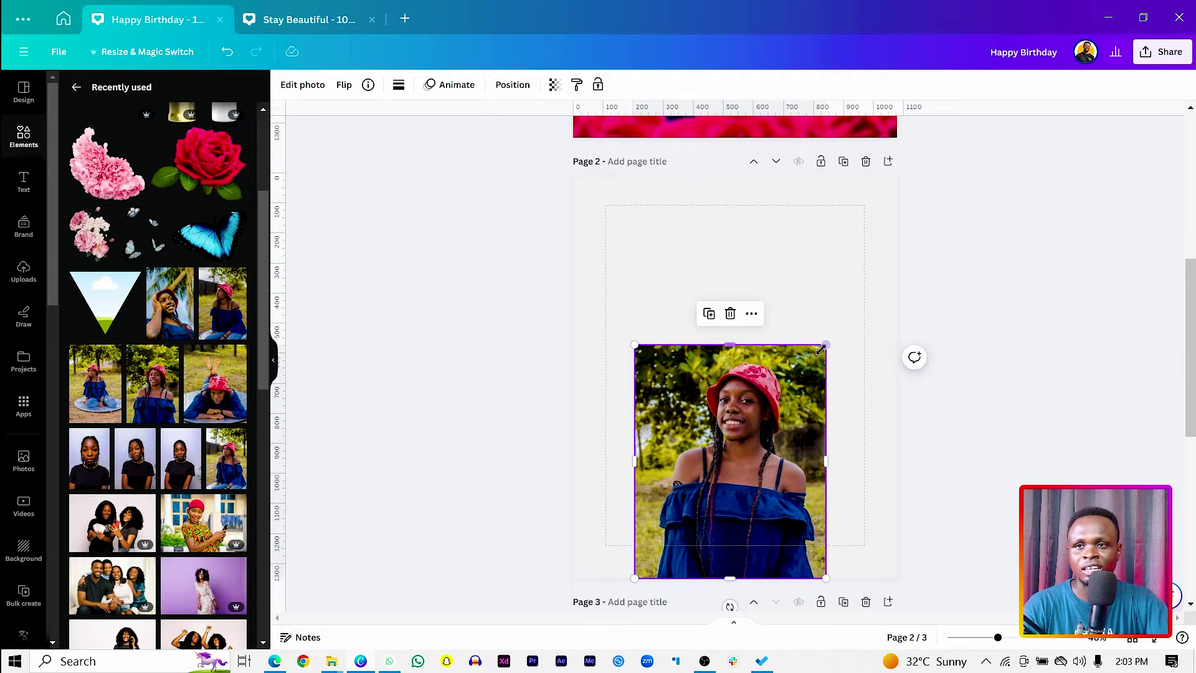
left_click_drag(828, 342, 887, 279)
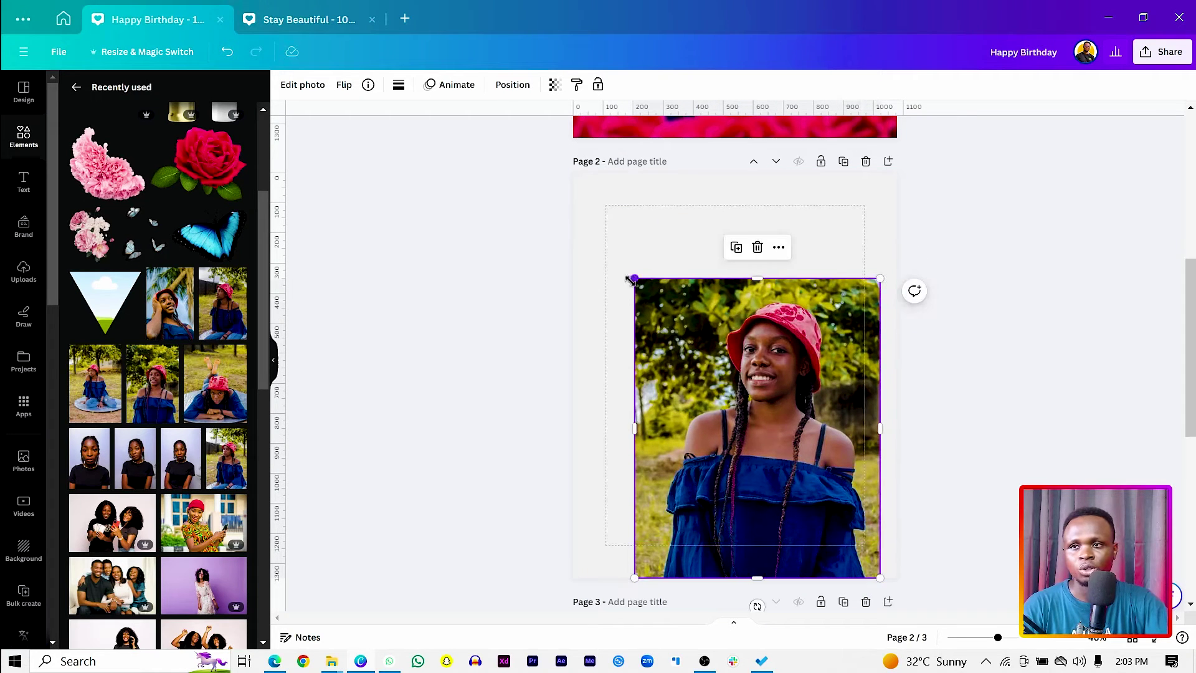
left_click_drag(633, 278, 607, 270)
left_click_drag(726, 399, 714, 399)
left_click(305, 87)
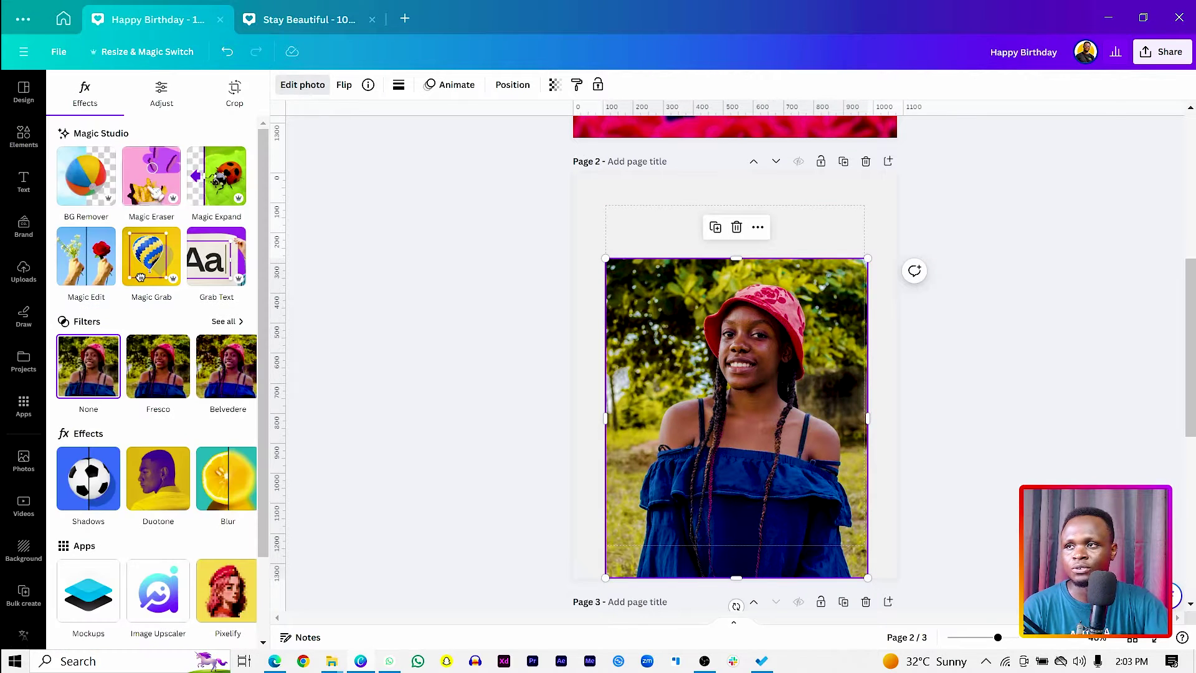
Apply BG Remover to the standing photo, then trim, shrink and centre the cut-out.
left_click(88, 180)
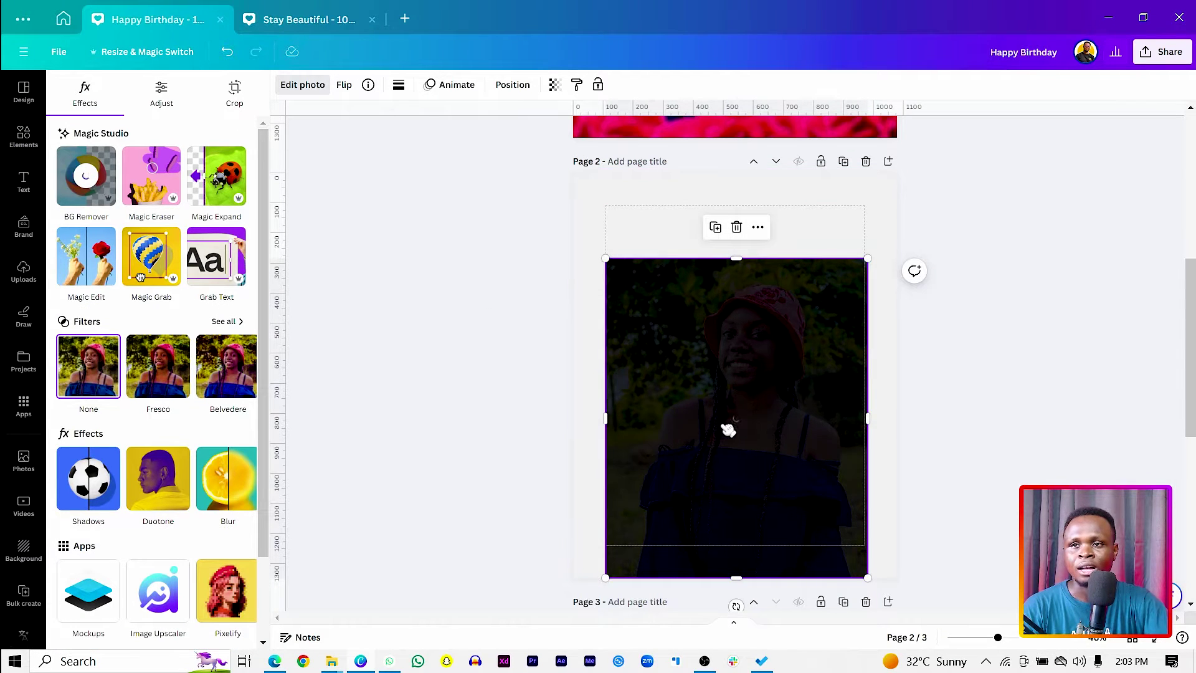
left_click_drag(715, 410, 700, 411)
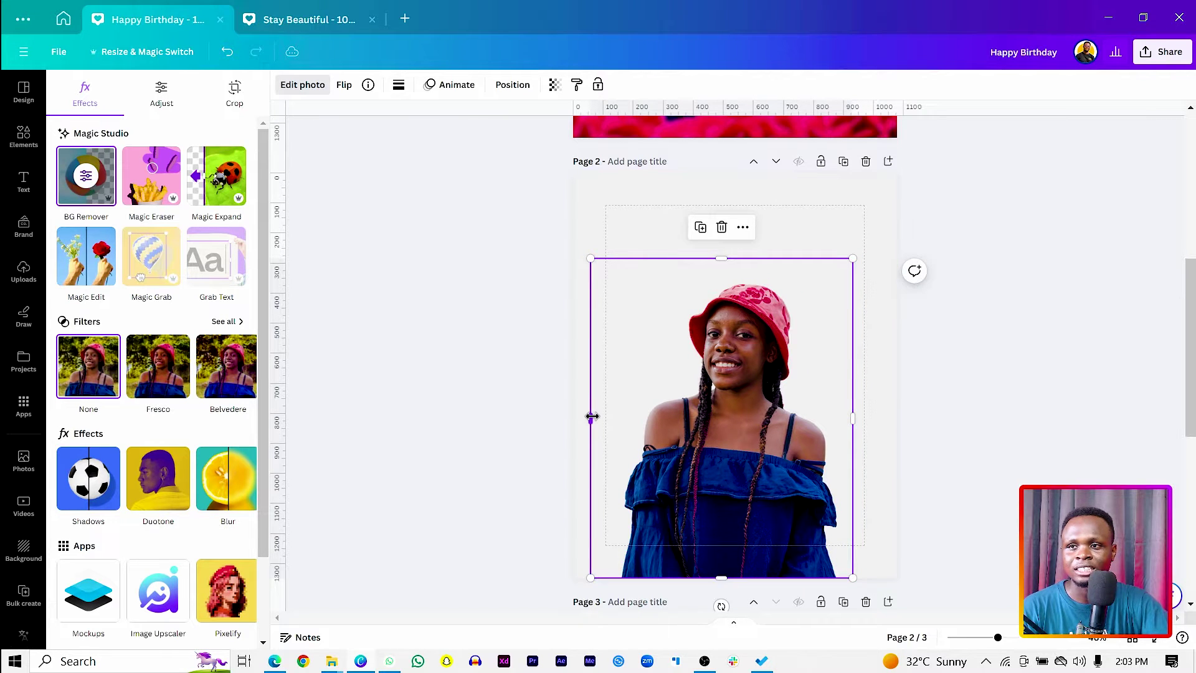
left_click_drag(590, 418, 606, 416)
left_click_drag(596, 259, 620, 300)
left_click_drag(753, 349, 746, 347)
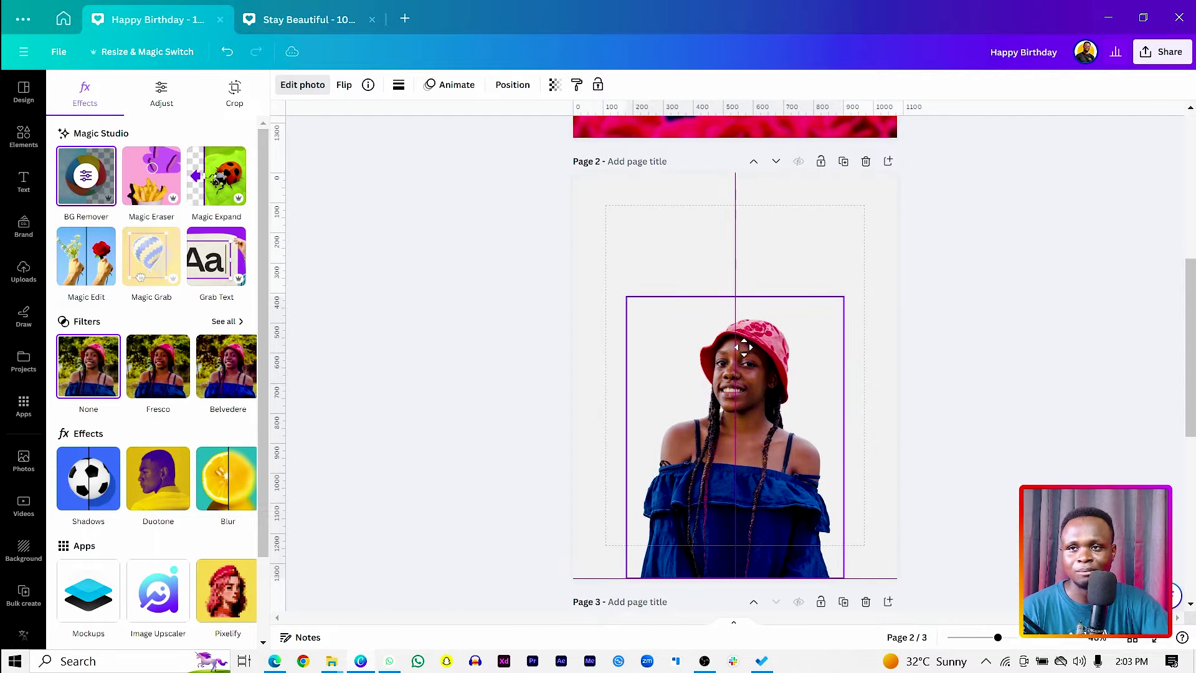
left_click(604, 235)
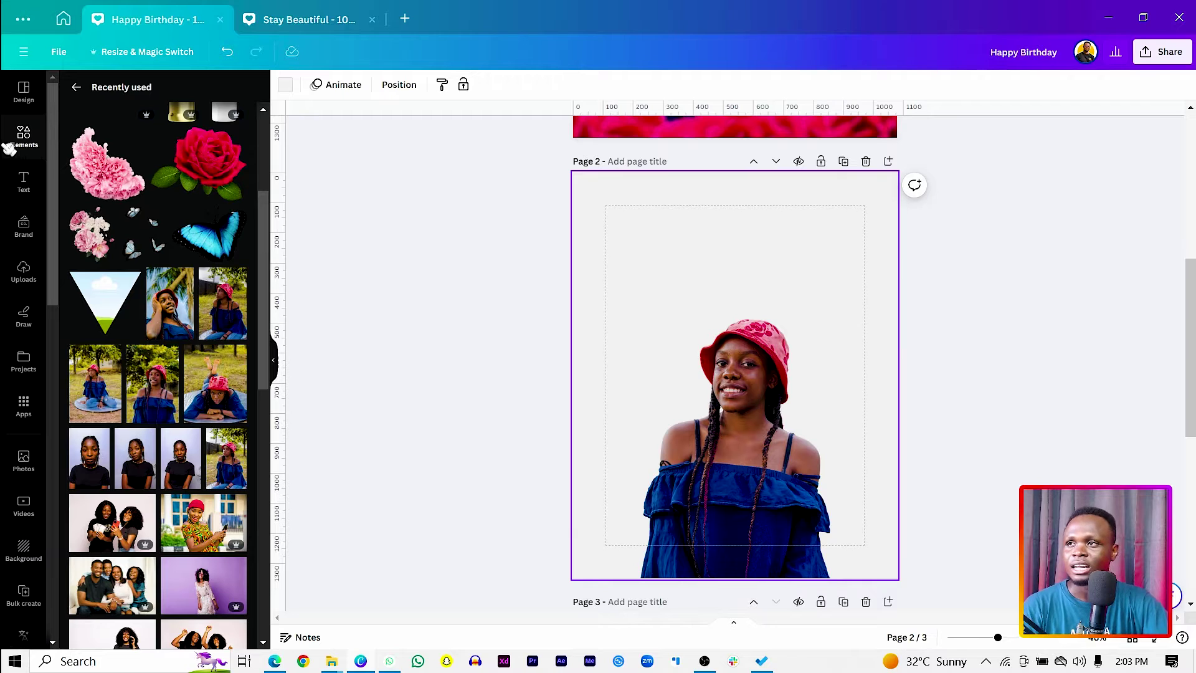
Add a triangle-down frame from the Basic shapes frames to Page 2.
left_click(23, 142)
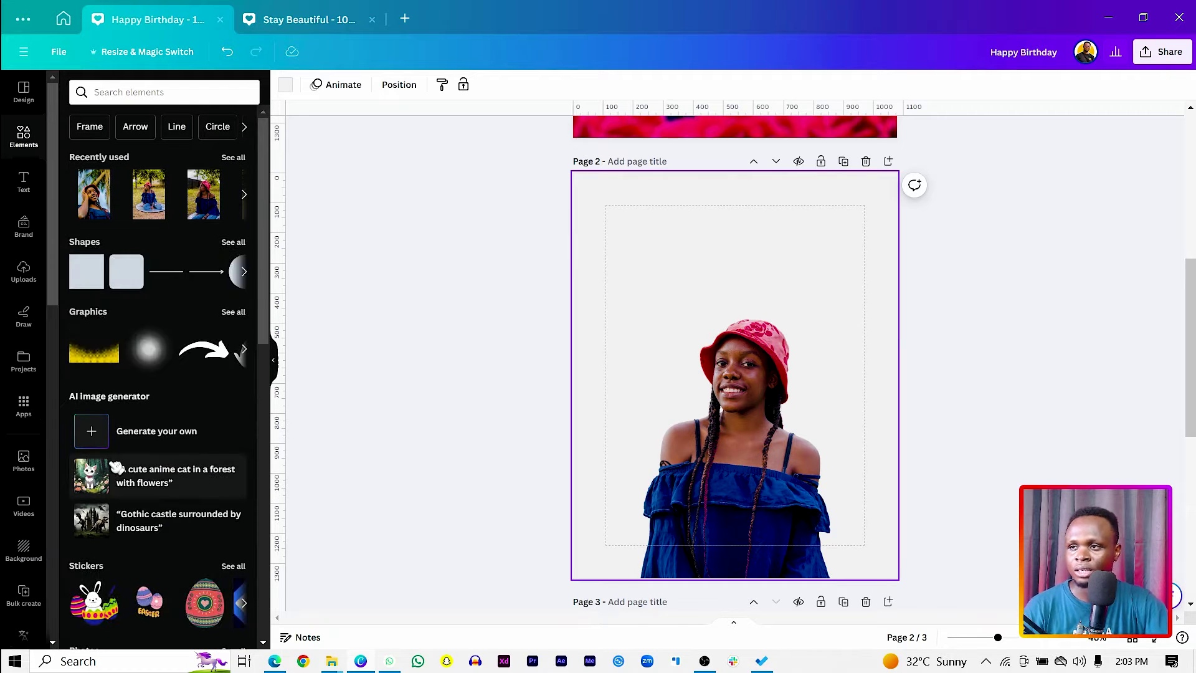
scroll(215, 434, "down", 10)
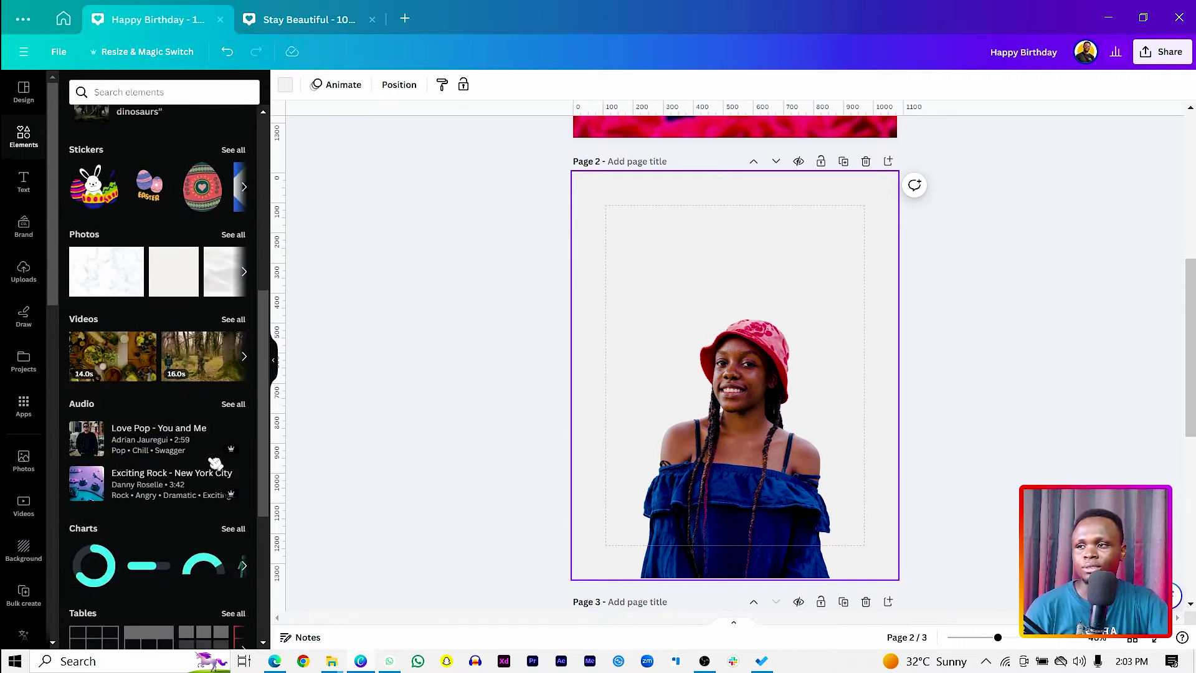
left_click(241, 409)
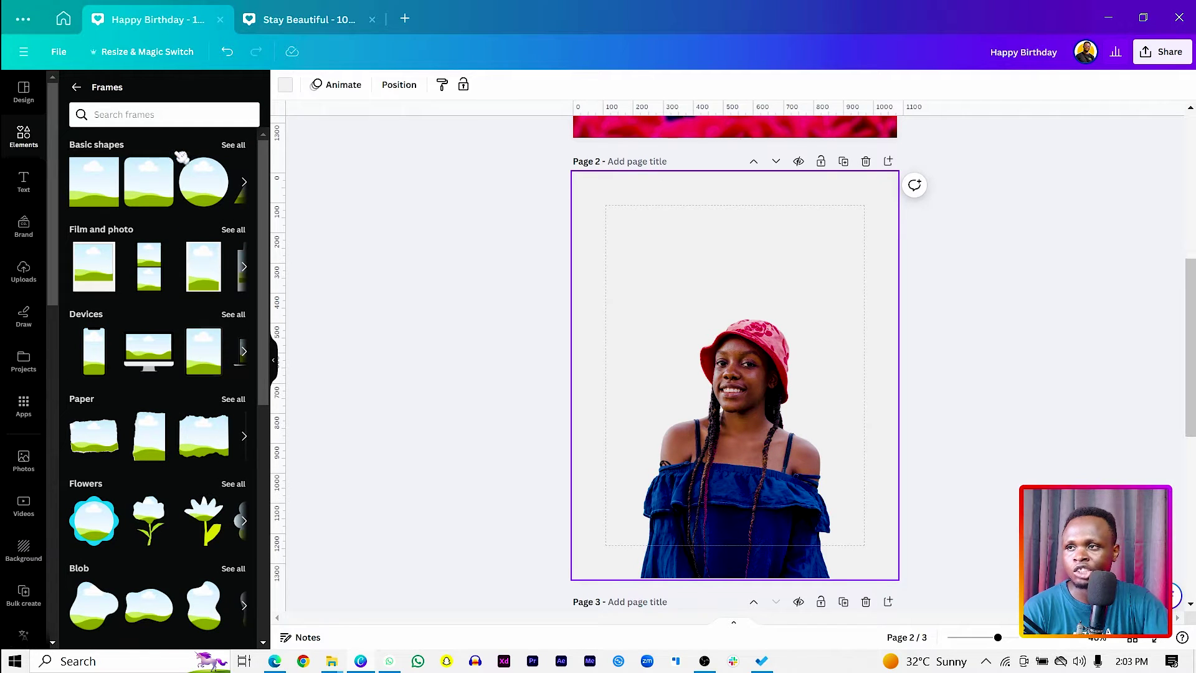
left_click(241, 147)
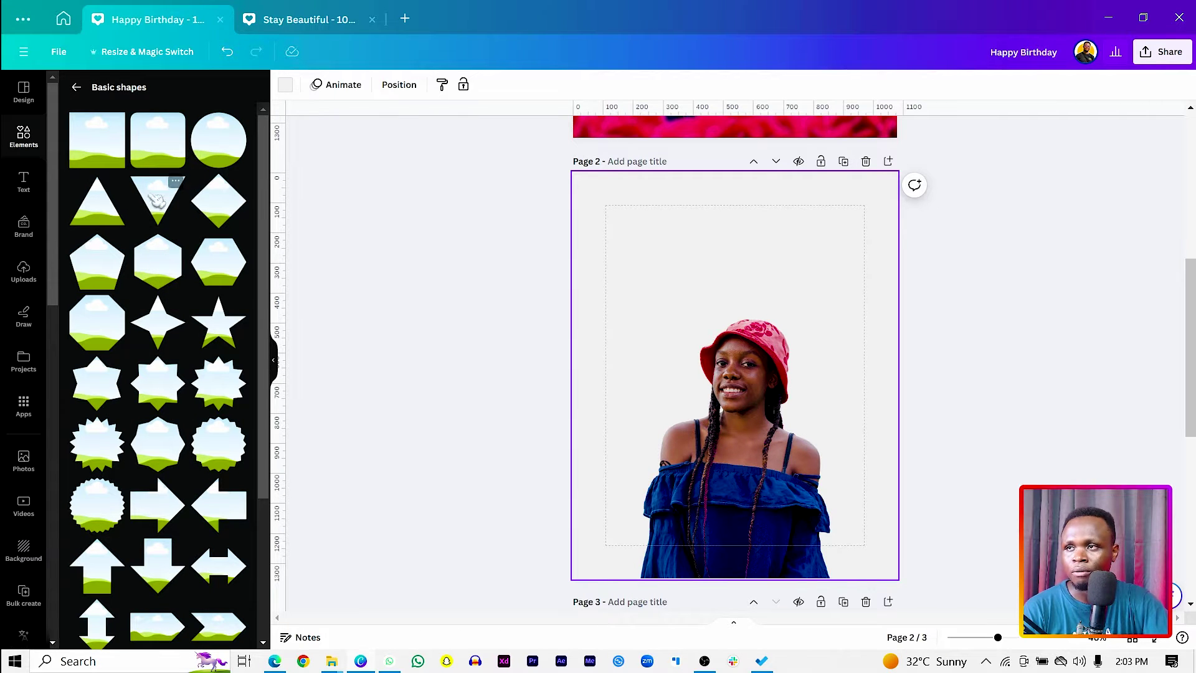
left_click(176, 183)
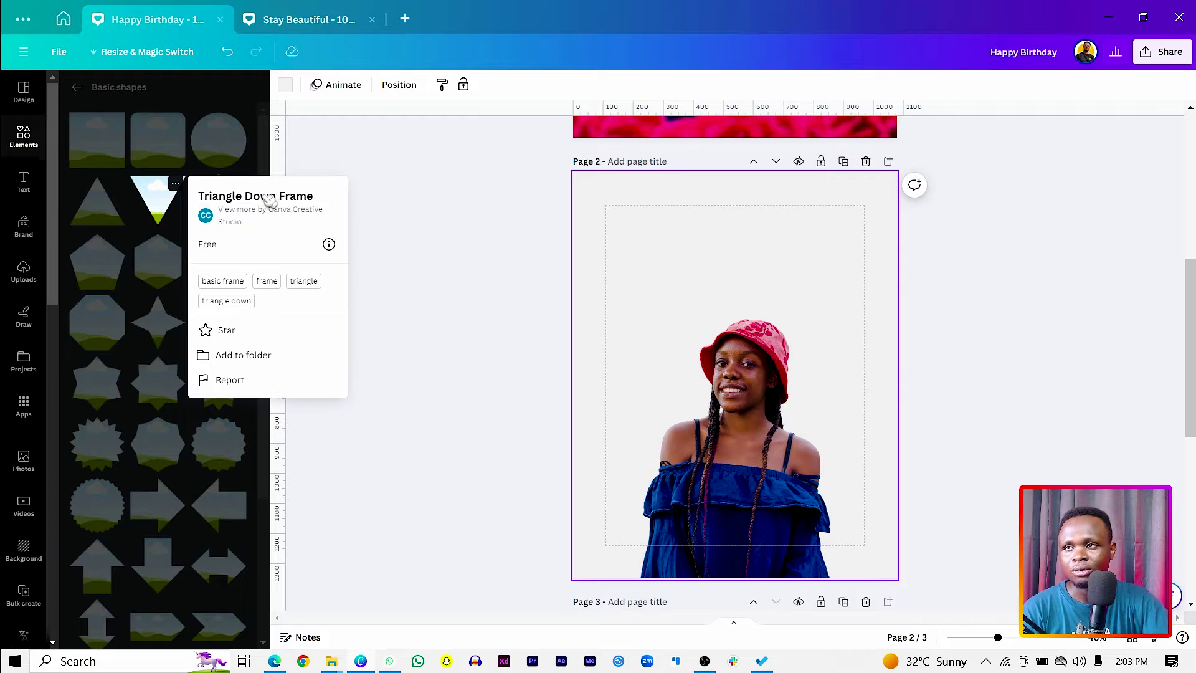
left_click(169, 199)
left_click(167, 200)
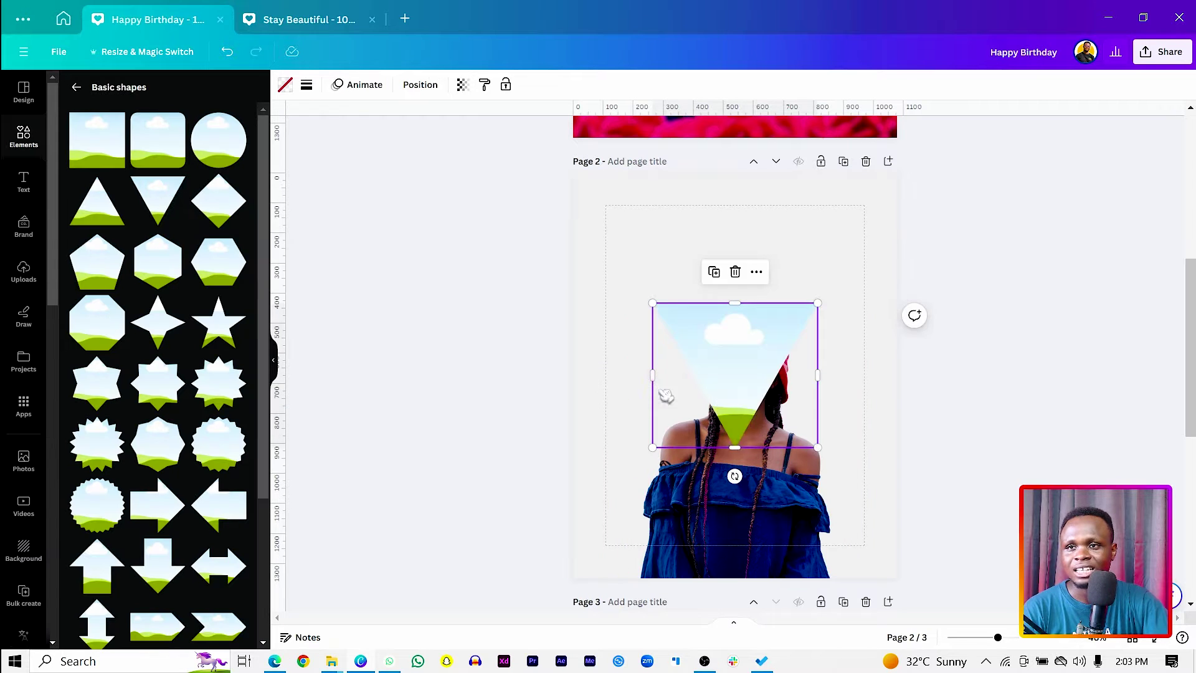
Enlarge the triangle frame and move it over the girl toward the page's left side.
left_click_drag(738, 374, 754, 234)
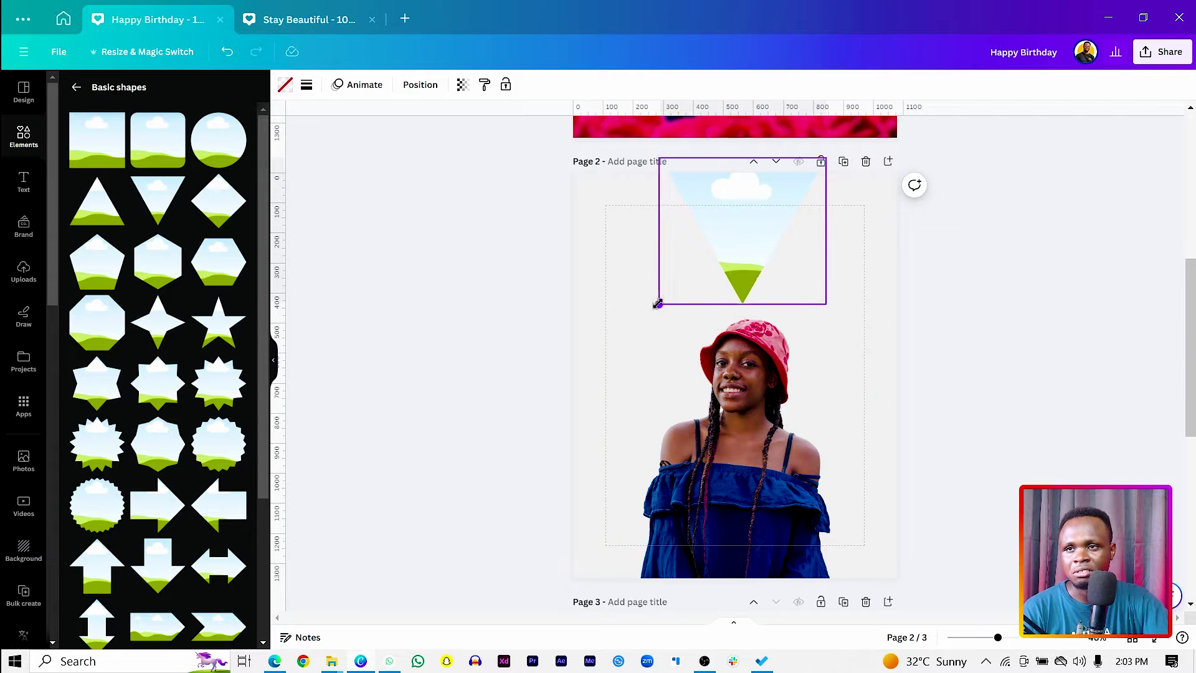
left_click_drag(660, 302, 574, 455)
left_click_drag(677, 383, 635, 312)
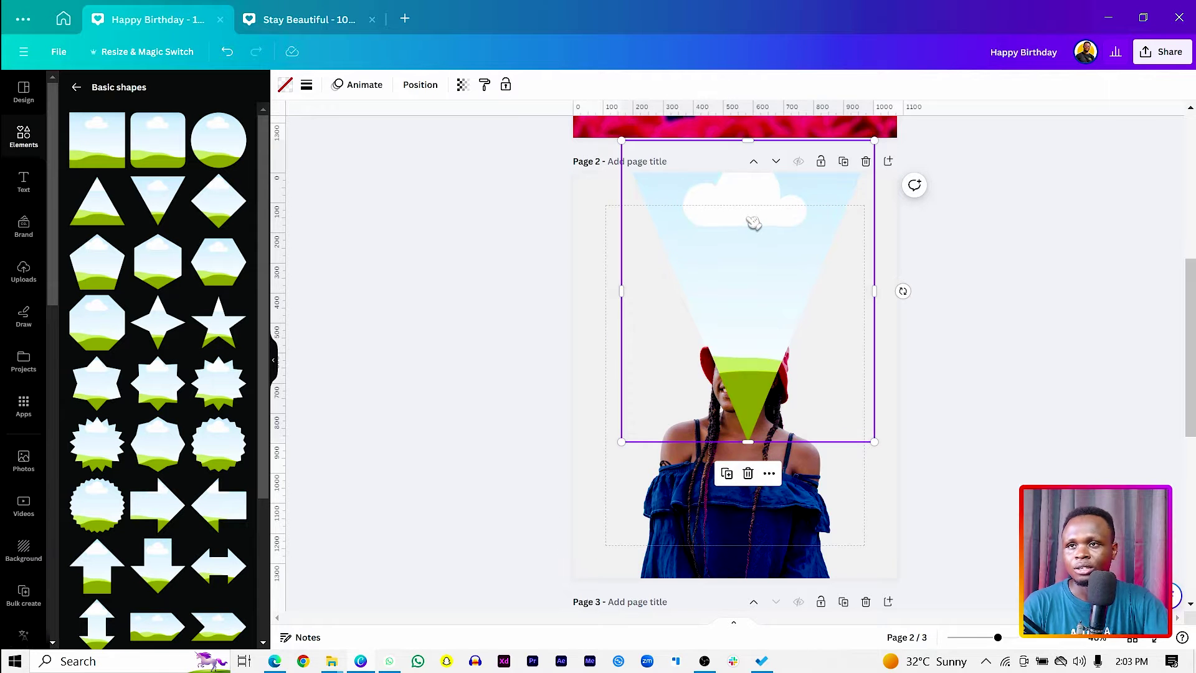
left_click_drag(754, 223, 611, 226)
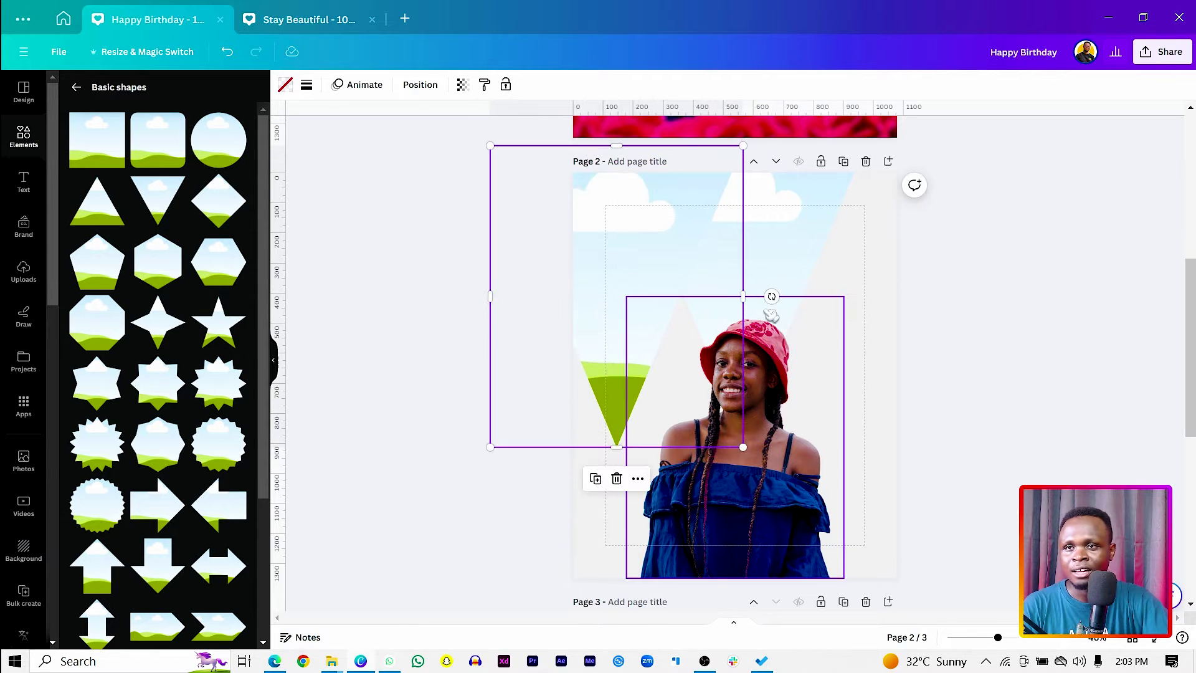
Rotate the frame to -45° as a diamond jutting off Page 2's left edge.
left_click_drag(771, 296, 757, 149)
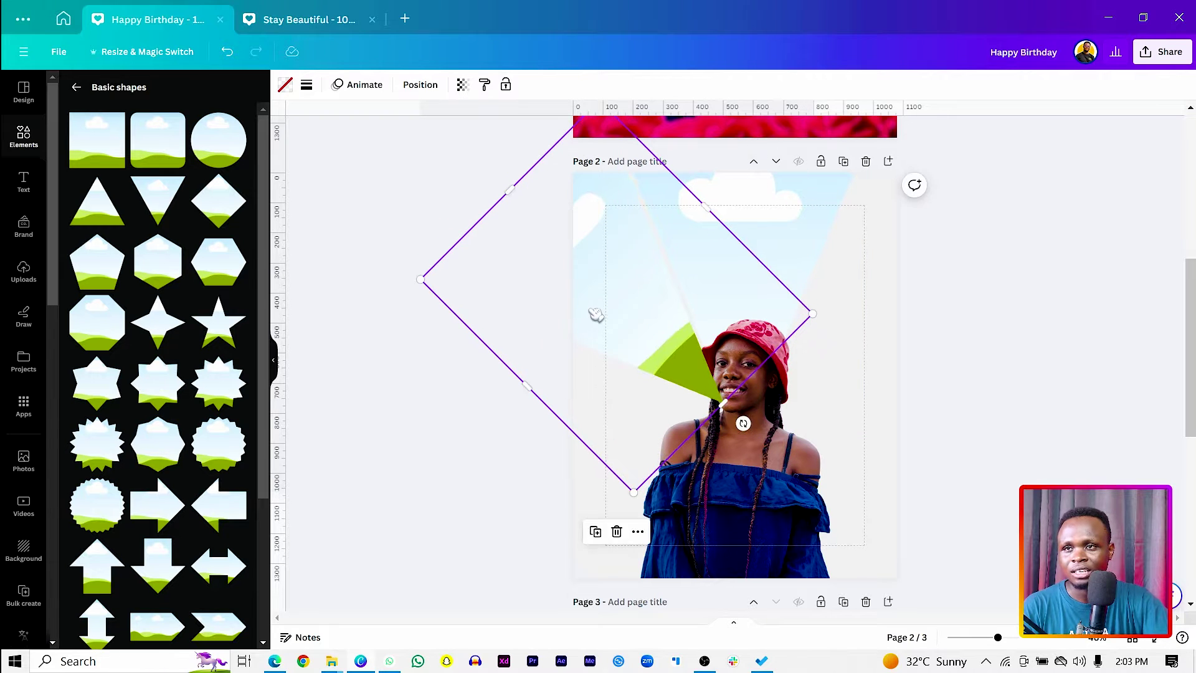
left_click_drag(596, 312, 594, 326)
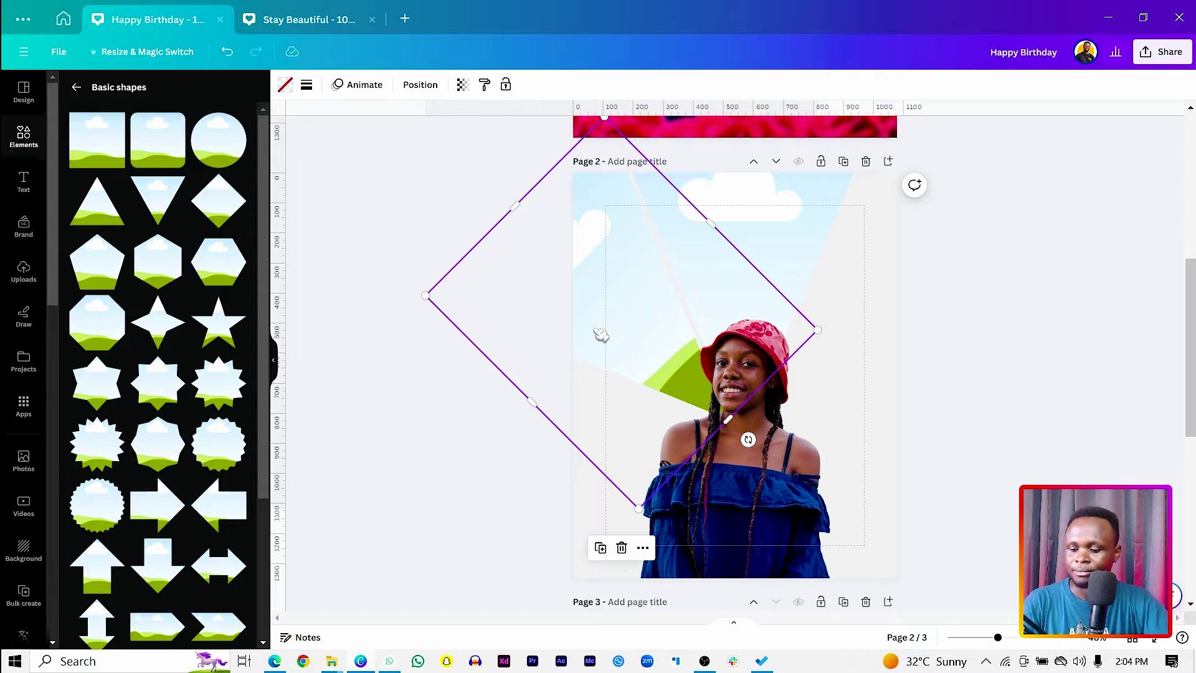
left_click_drag(601, 335, 480, 360)
left_click_drag(562, 384, 619, 320)
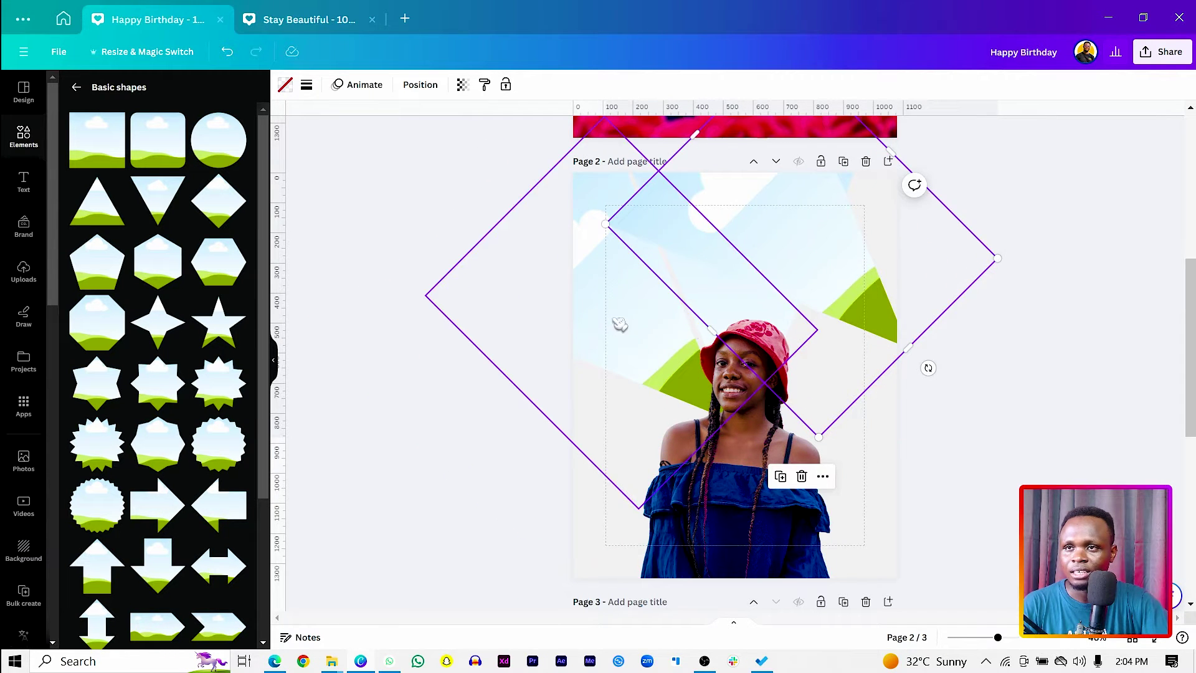
left_click(463, 86)
Move a second diamond frame onto Page 2's right edge, rotated 45°.
left_click(432, 86)
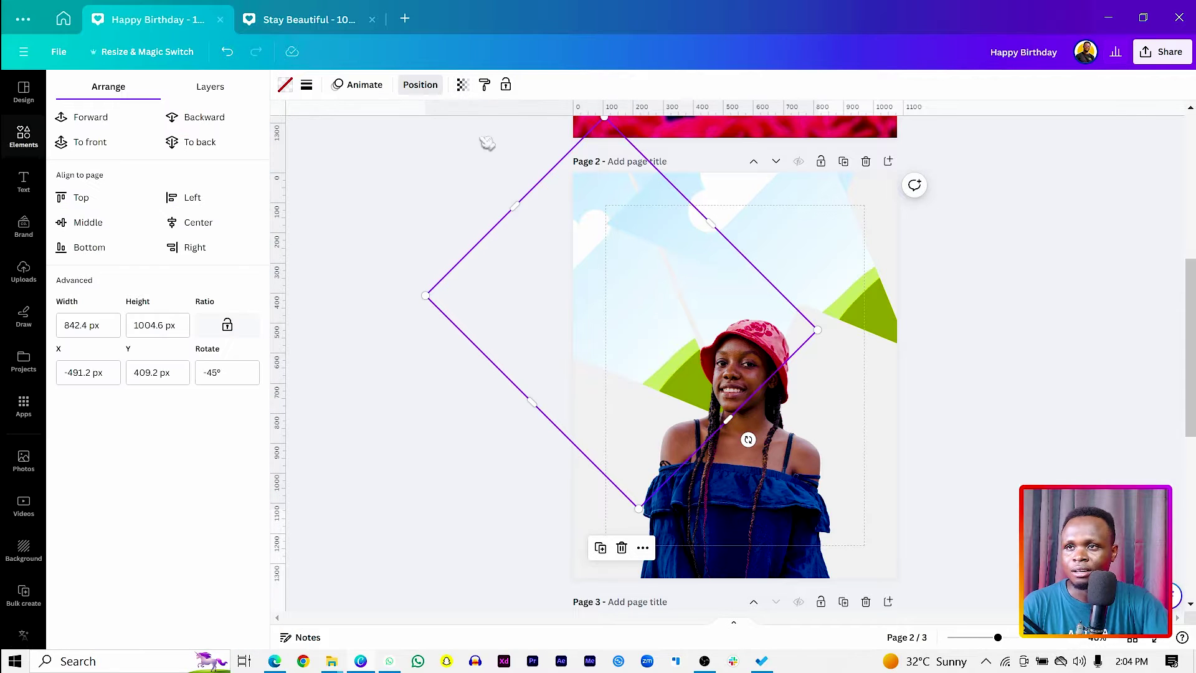
left_click_drag(565, 343, 796, 267)
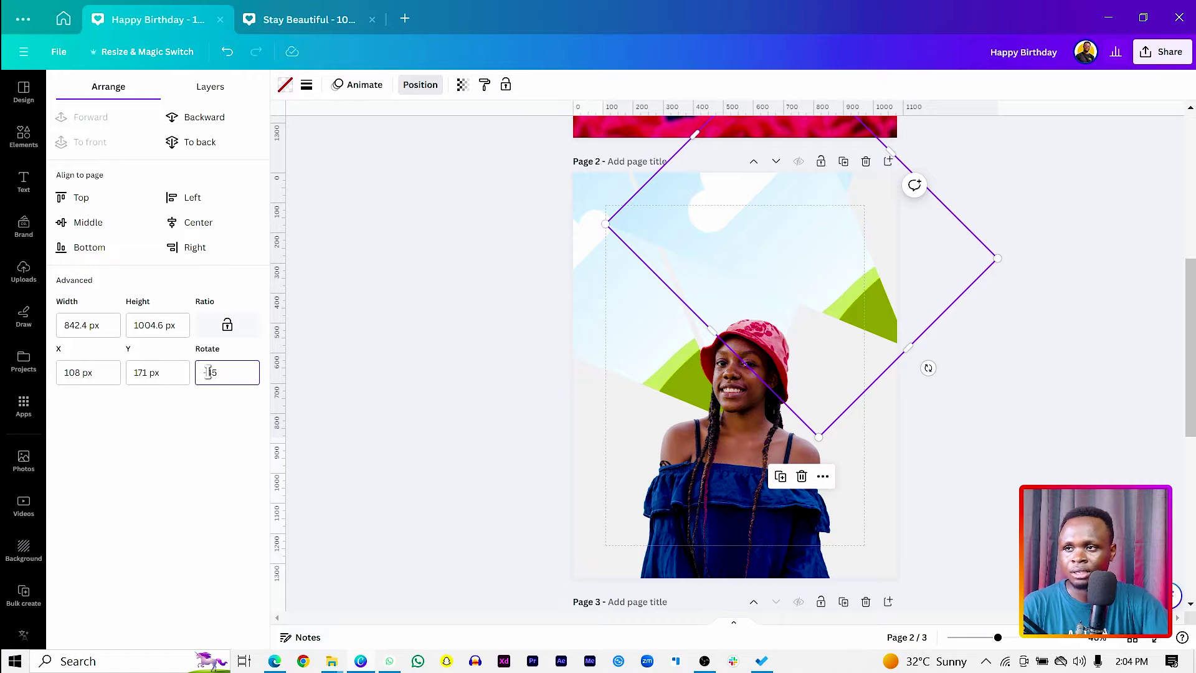
left_click_drag(786, 322, 847, 352)
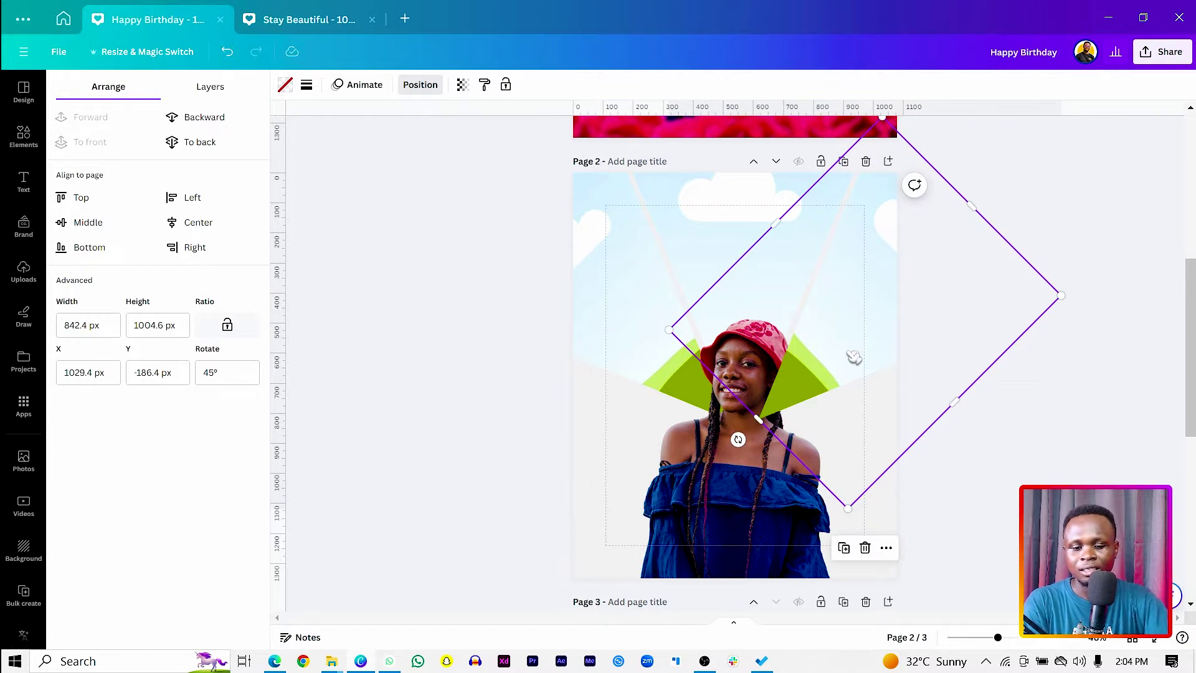
left_click(548, 413)
left_click(409, 490)
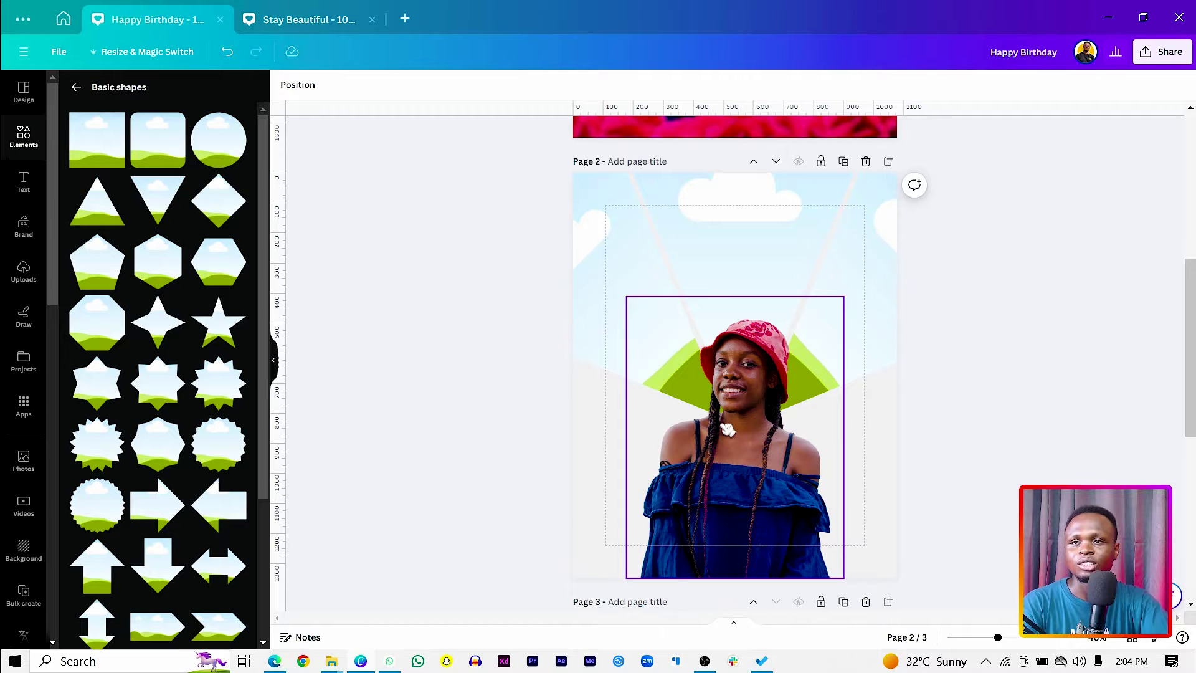
Drop a page 3 photo into the top triangle frame and crop it larger and higher.
scroll(727, 428, "down", 5)
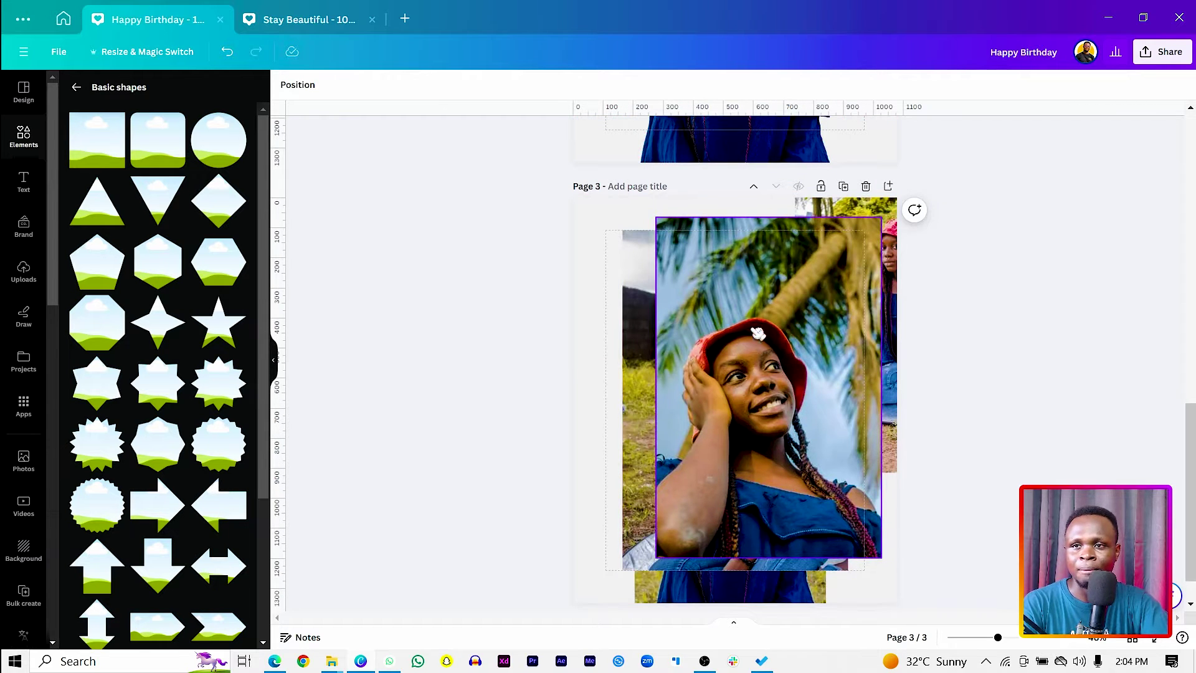
left_click_drag(761, 353, 760, 218)
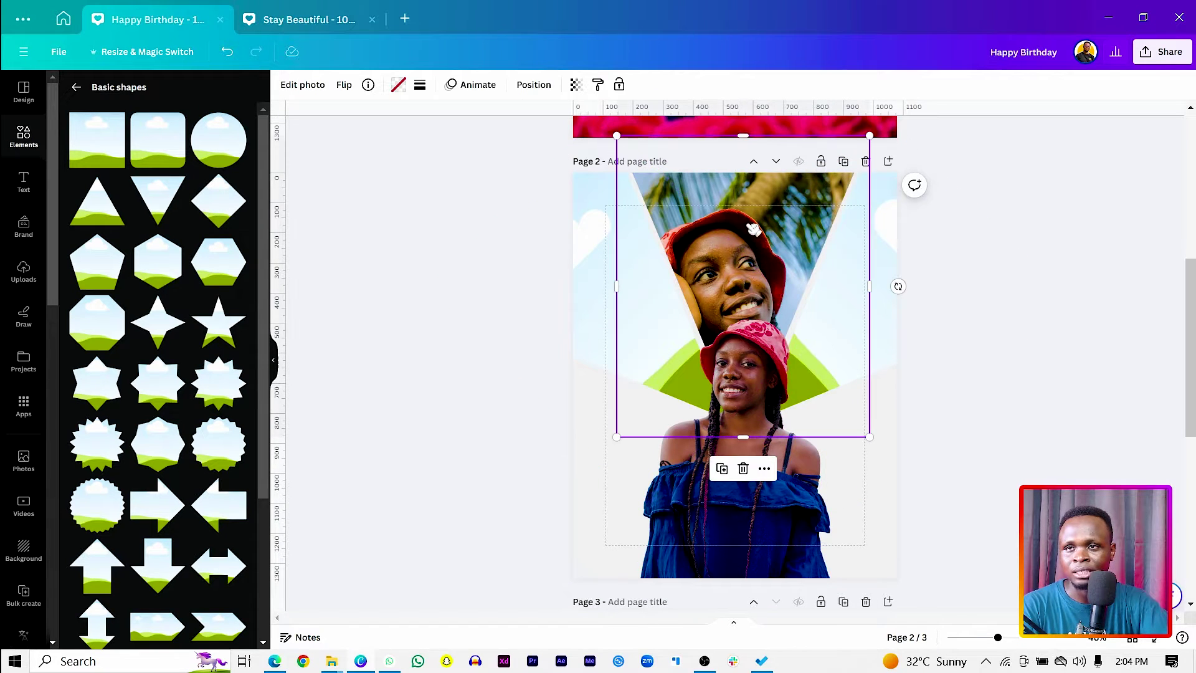
double_click(747, 225)
left_click_drag(744, 314, 768, 240)
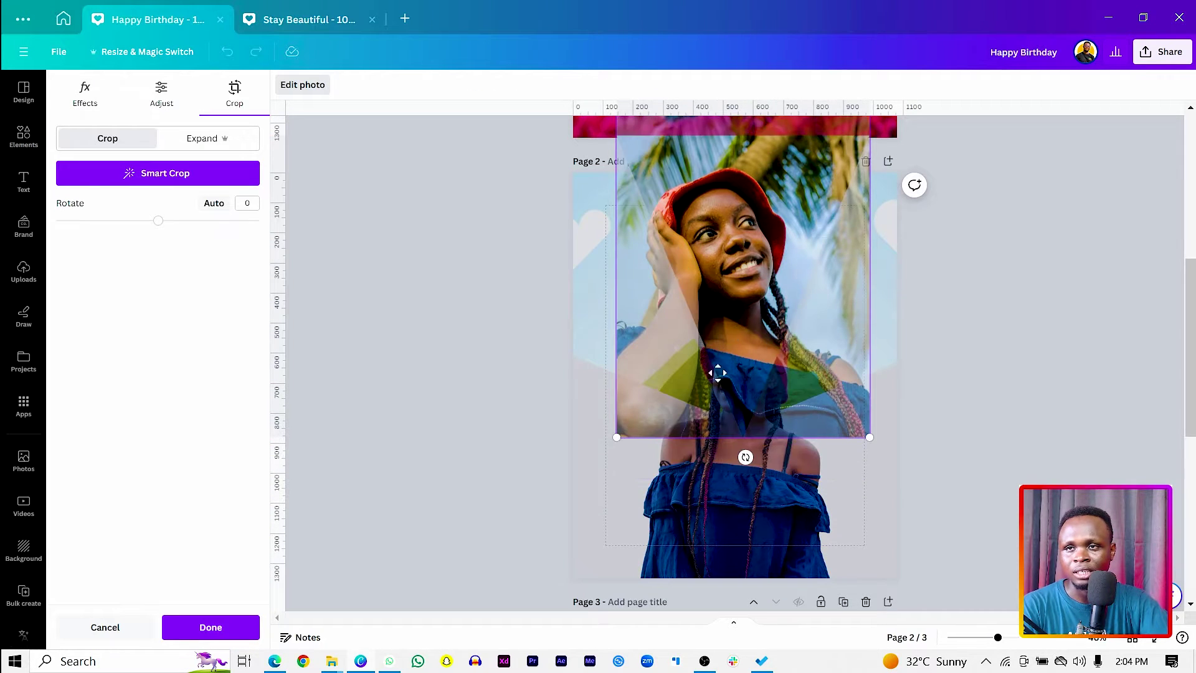
left_click_drag(871, 437, 903, 486)
left_click_drag(804, 419, 822, 361)
left_click(548, 391)
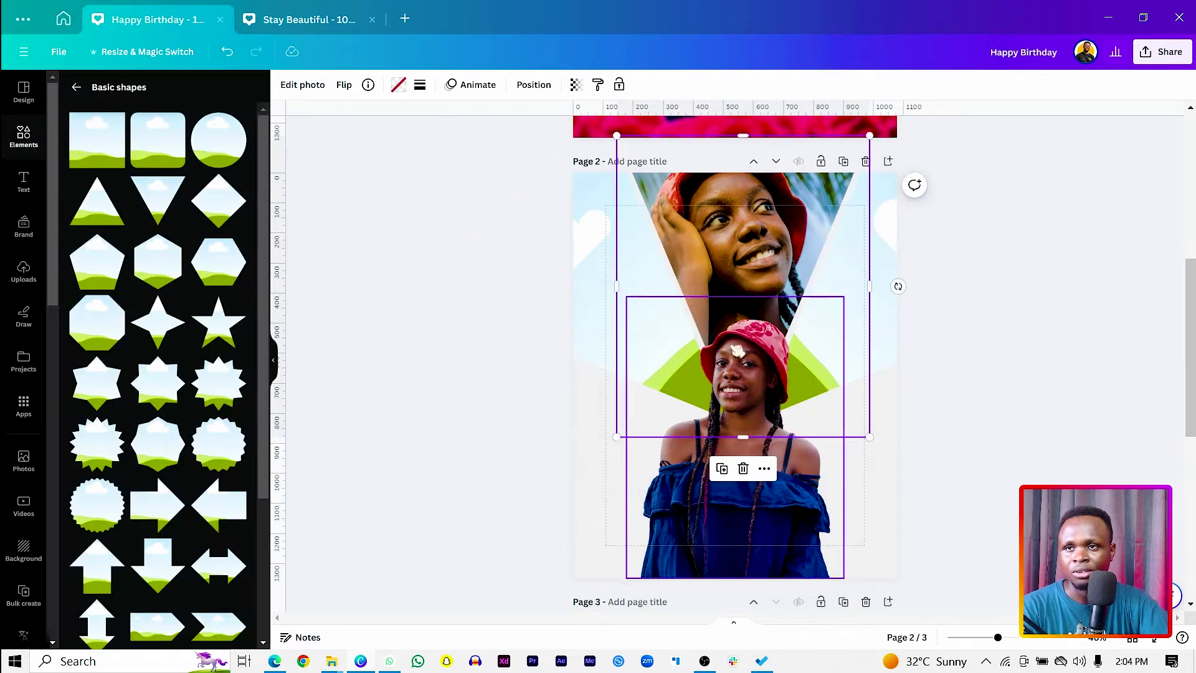
Fill the right diamond with page 3's left photo, rotated upright and cropped to her face.
scroll(748, 342, "down", 7)
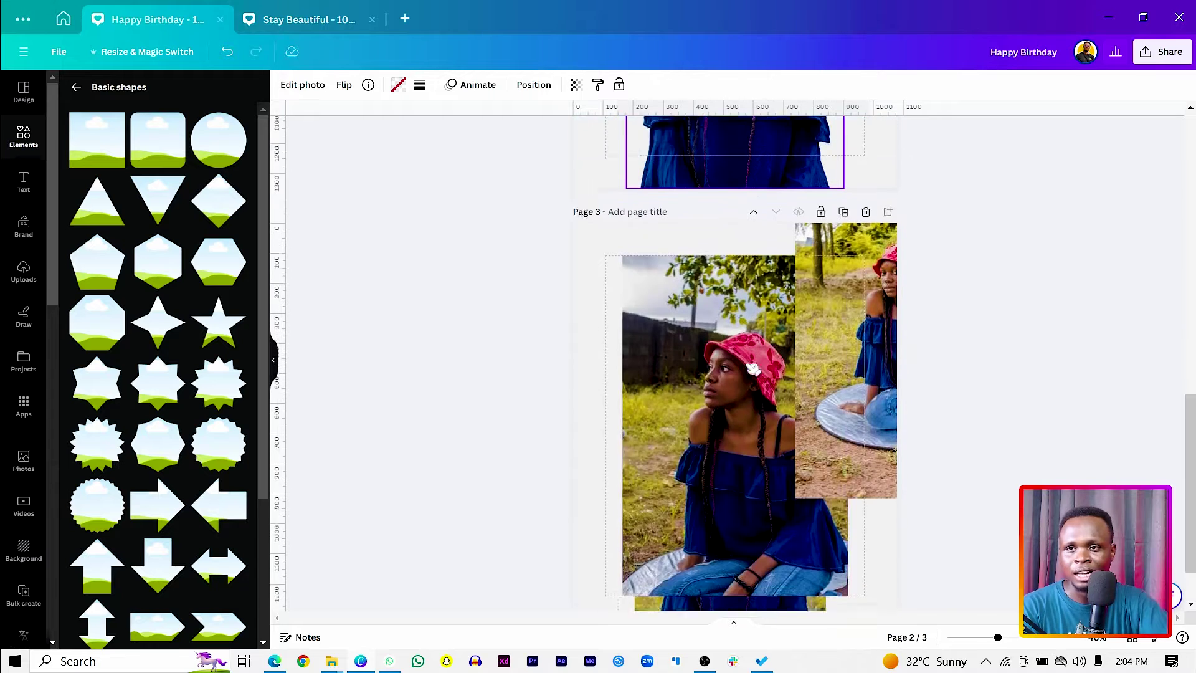
scroll(725, 384, "up", 6)
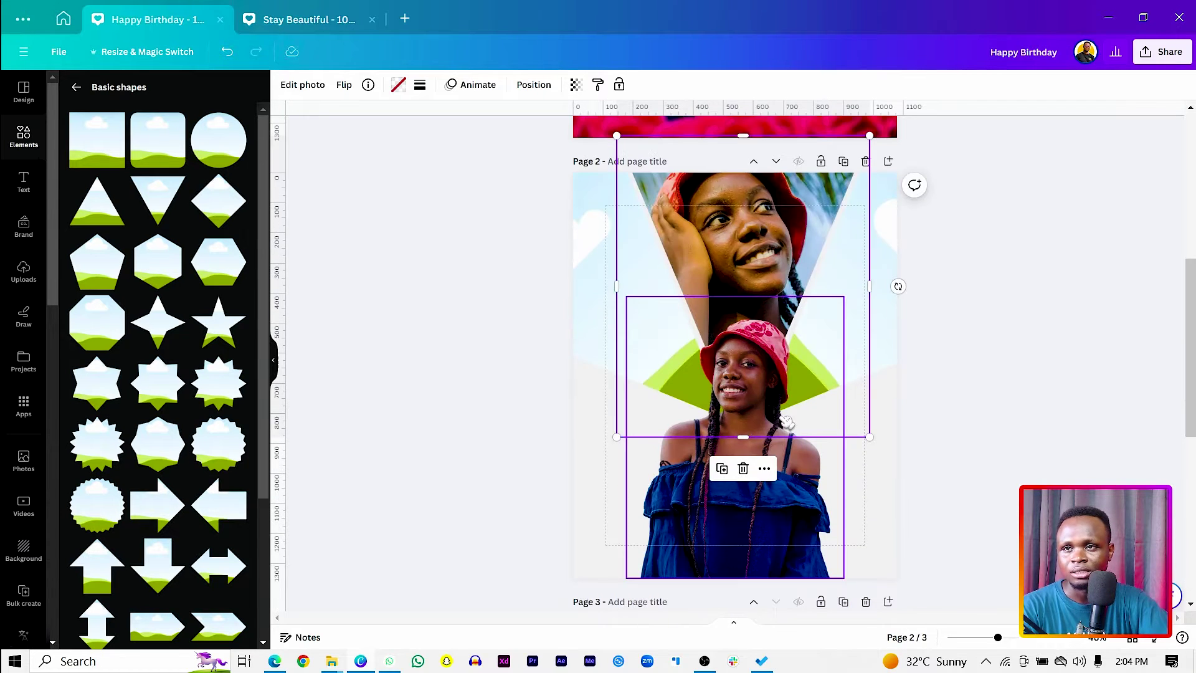
scroll(674, 561, "down", 3)
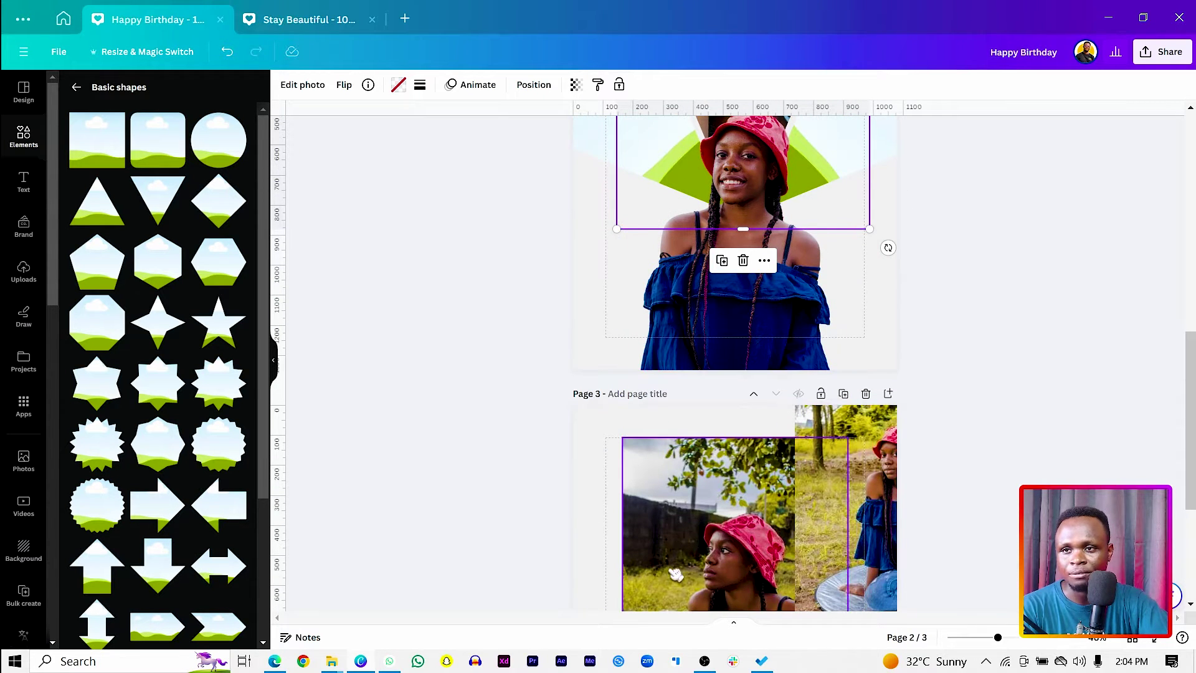
left_click(716, 509)
left_click_drag(716, 510, 897, 280)
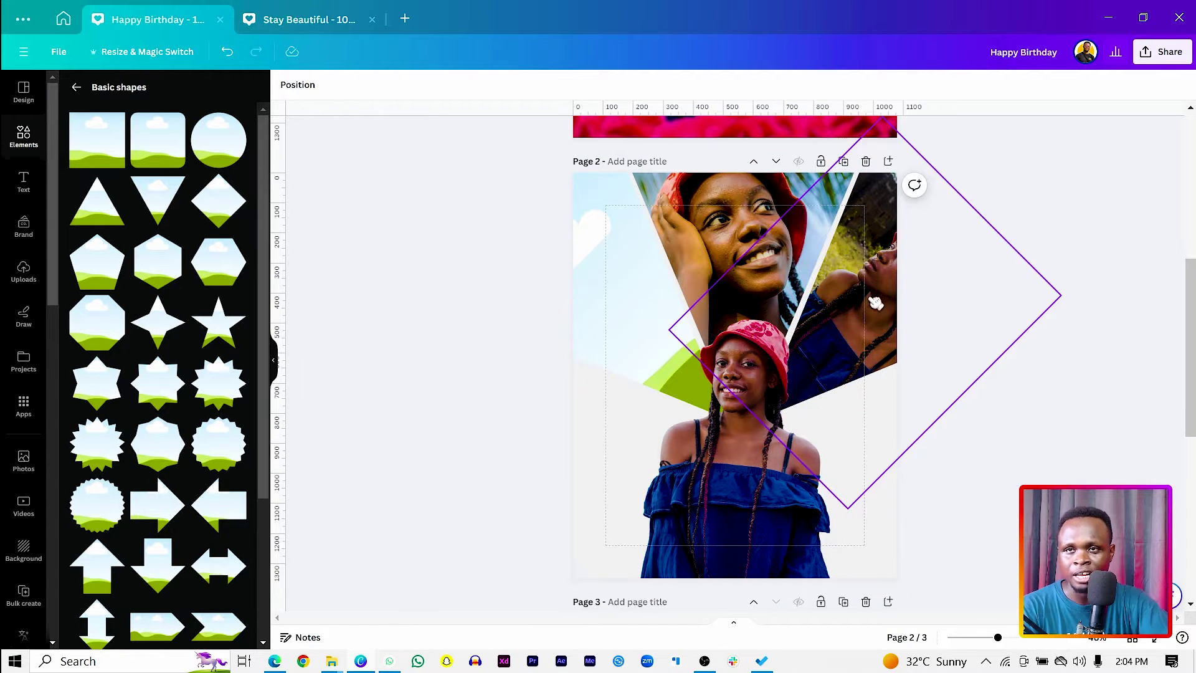
double_click(872, 246)
left_click_drag(718, 462, 864, 441)
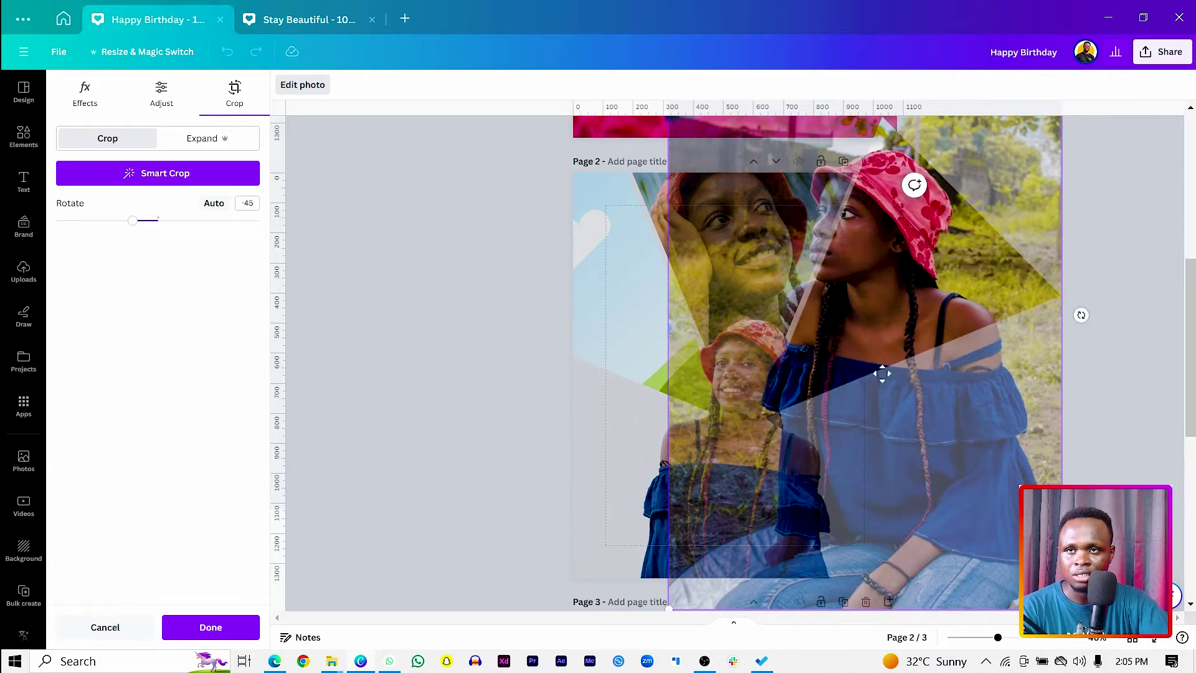
left_click_drag(882, 373, 914, 391)
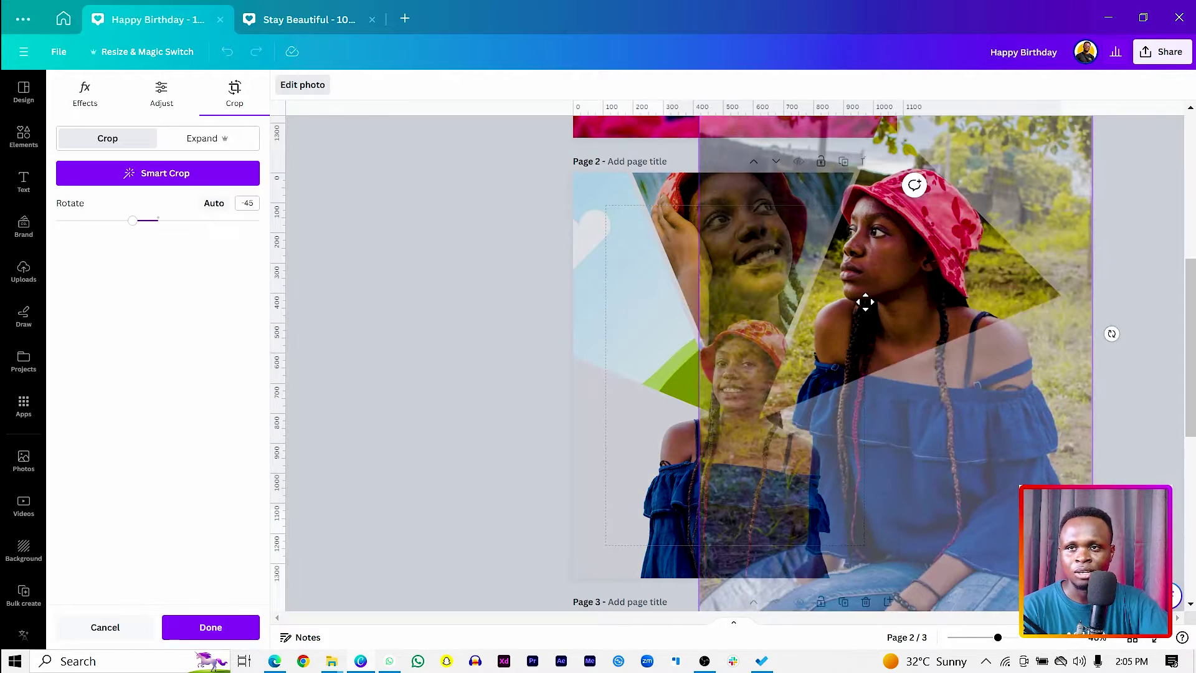
scroll(1031, 452, "down", 3)
left_click_drag(1084, 421, 1062, 382)
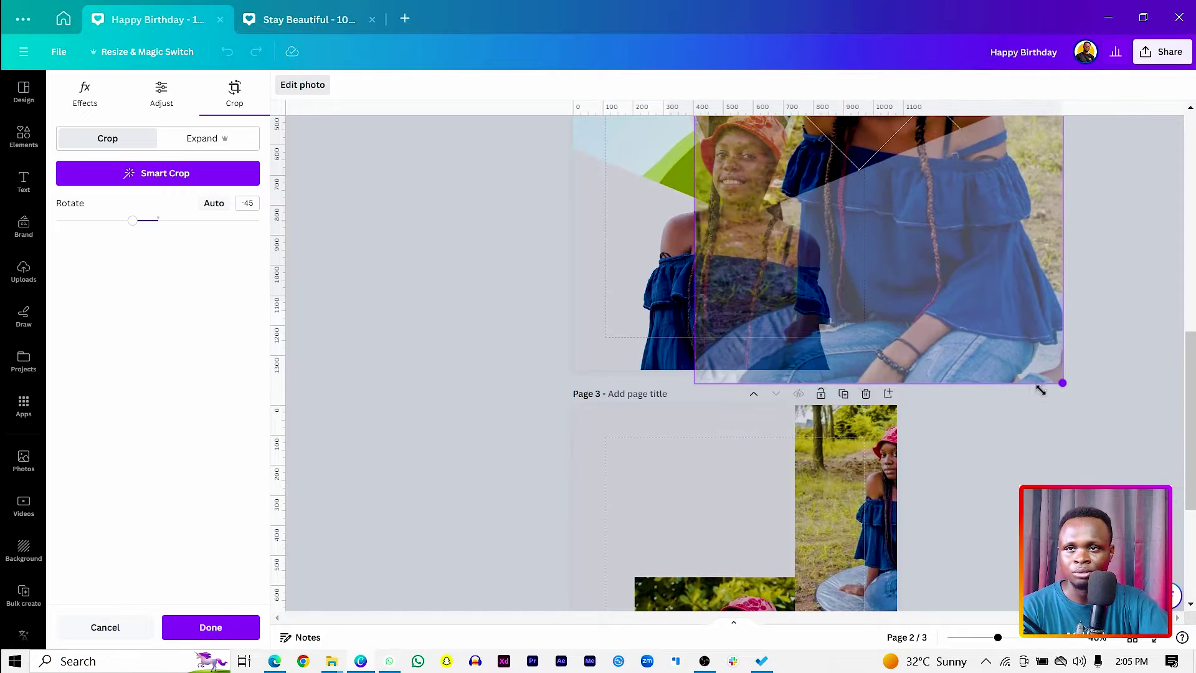
scroll(975, 366, "up", 3)
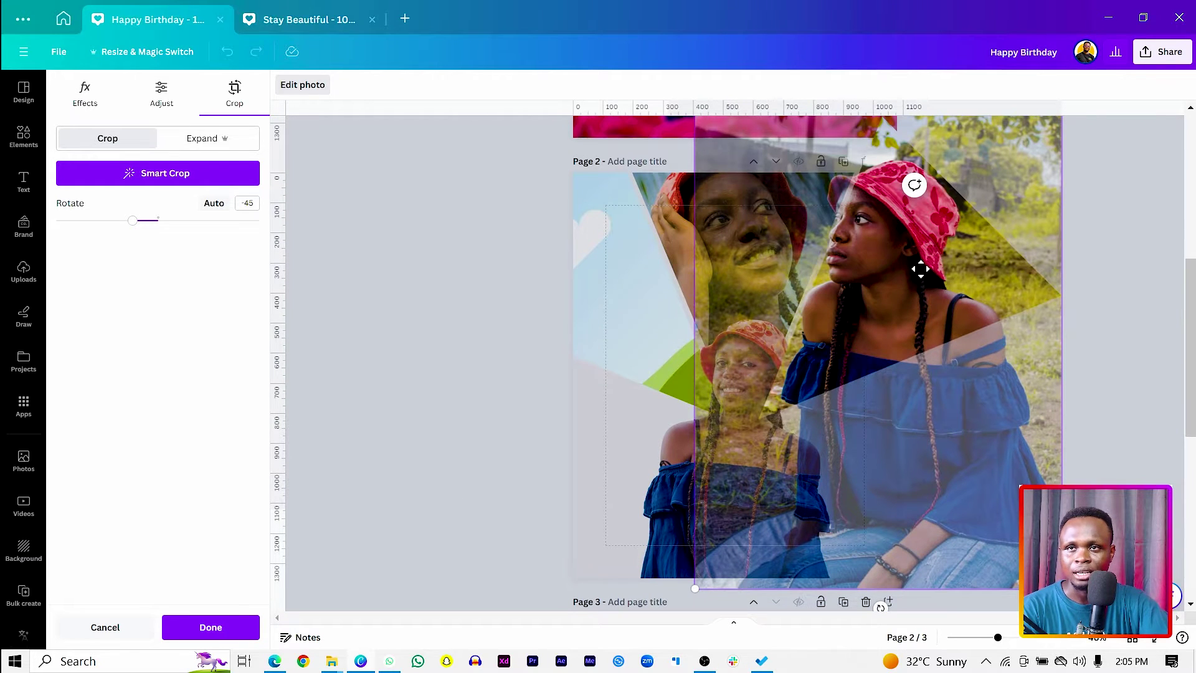
left_click_drag(920, 269, 932, 275)
left_click(397, 333)
scroll(733, 356, "down", 1)
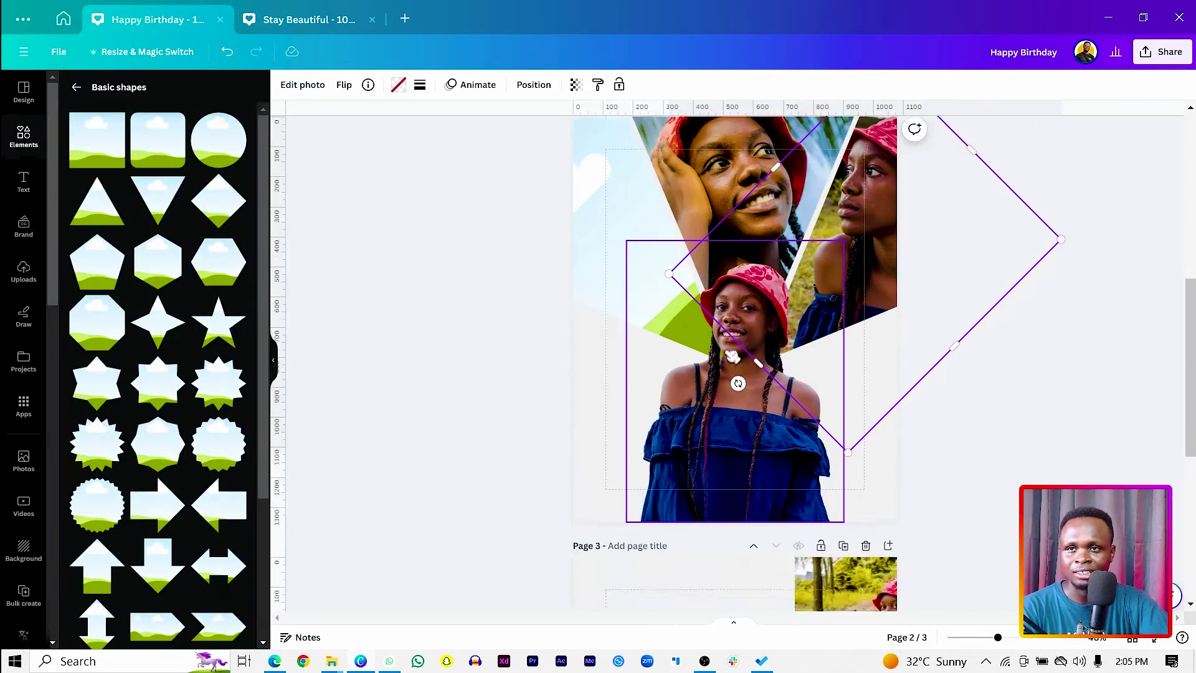
Drag page 3's last photo into the left diamond, delete page 3, and rotate it in Crop.
scroll(733, 357, "down", 5)
left_click(852, 330)
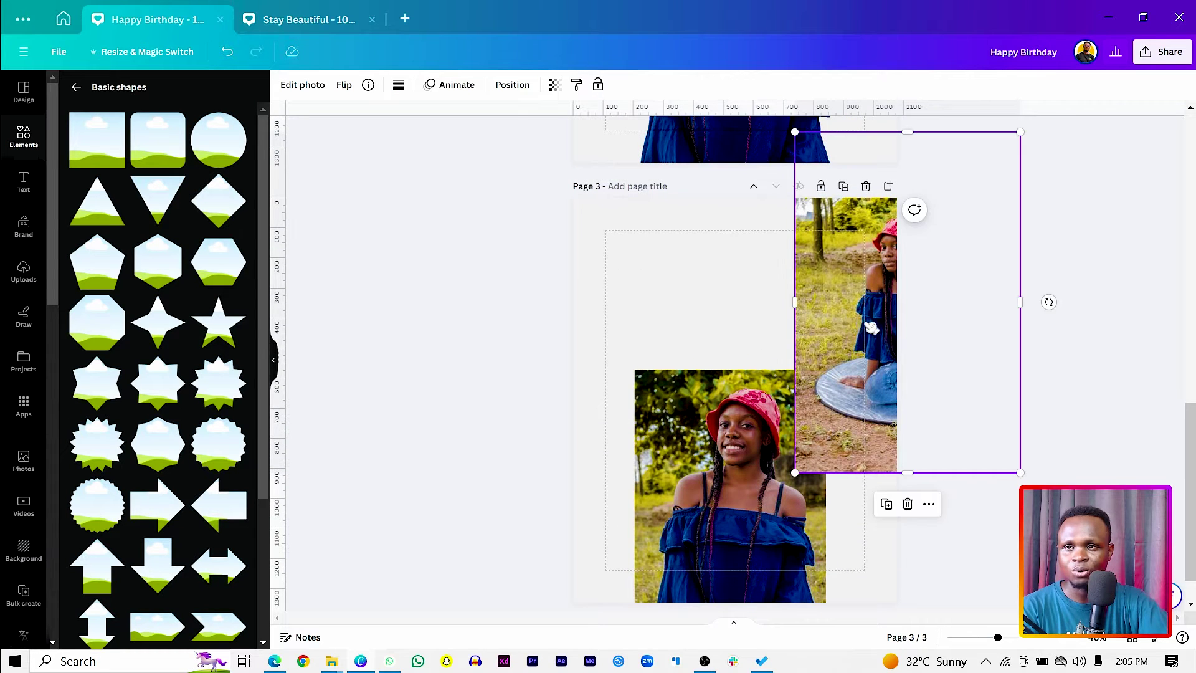
left_click_drag(871, 329, 685, 249)
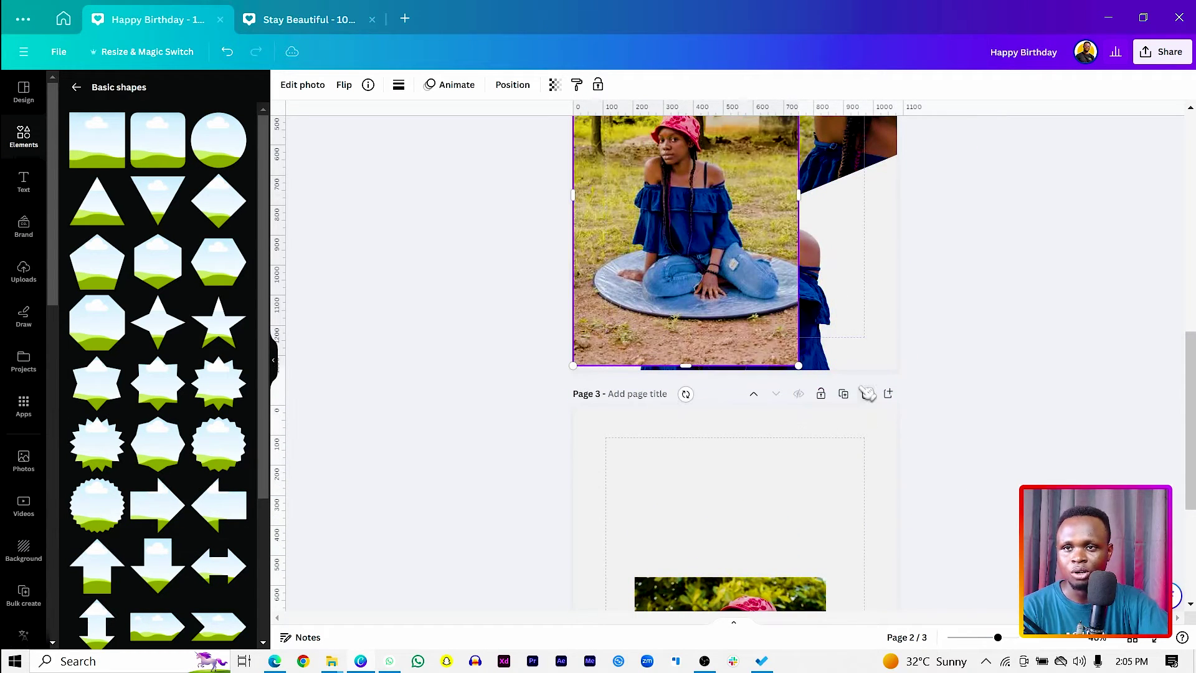
left_click(866, 393)
left_click_drag(688, 374, 629, 274)
double_click(634, 283)
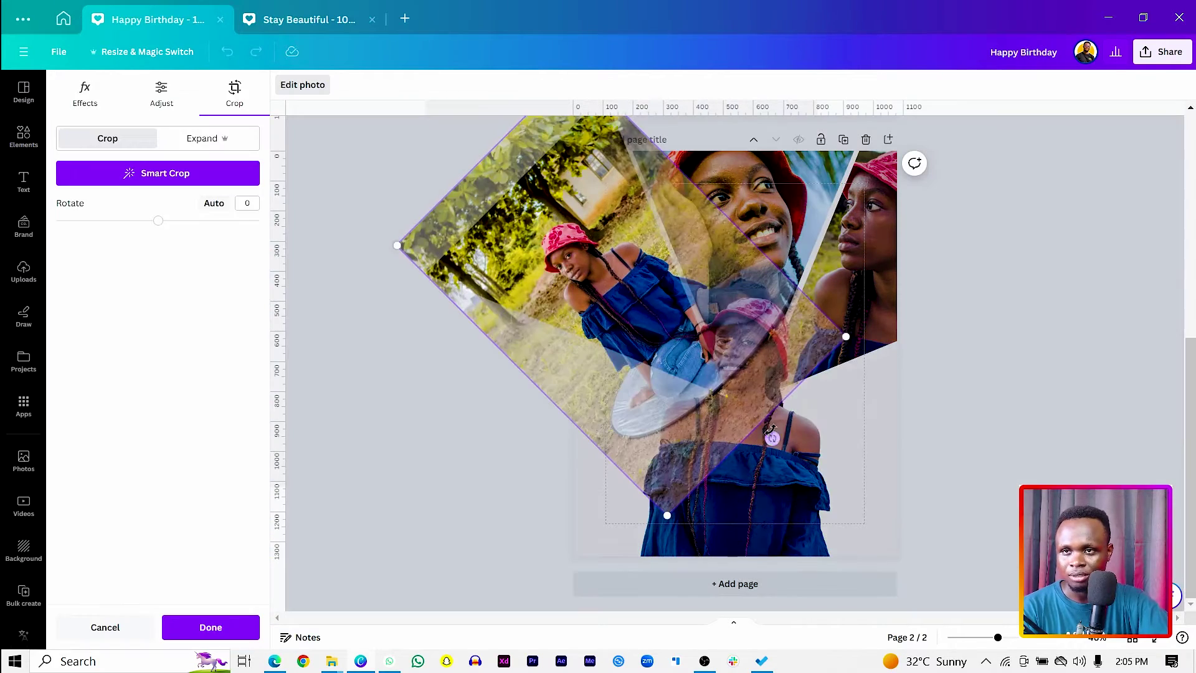
left_click_drag(771, 436, 630, 448)
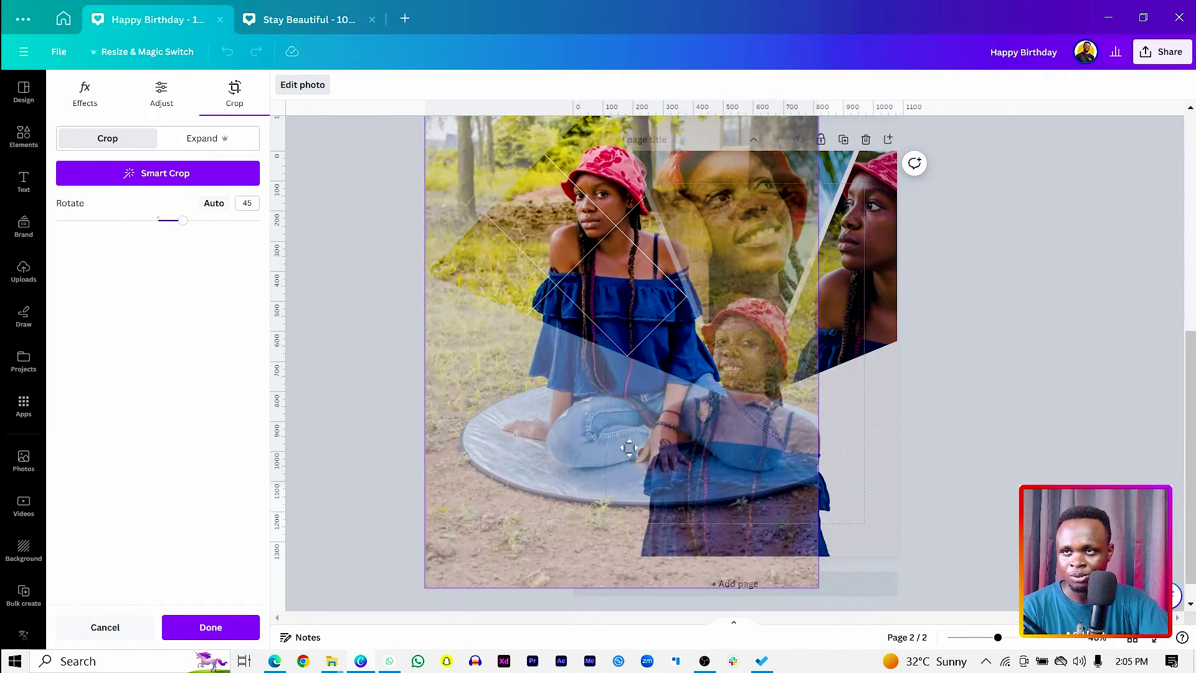
left_click(206, 626)
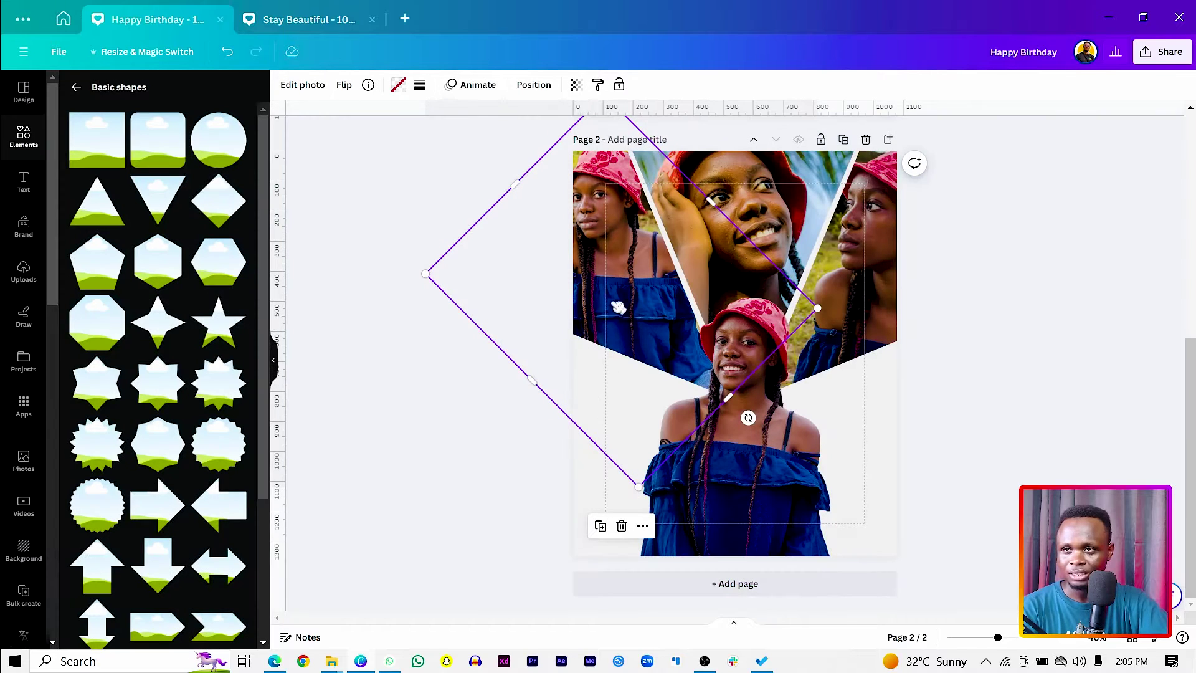
Flip the left diamond photo horizontally and counter-rotate it 42.5° to stand upright.
left_click(344, 85)
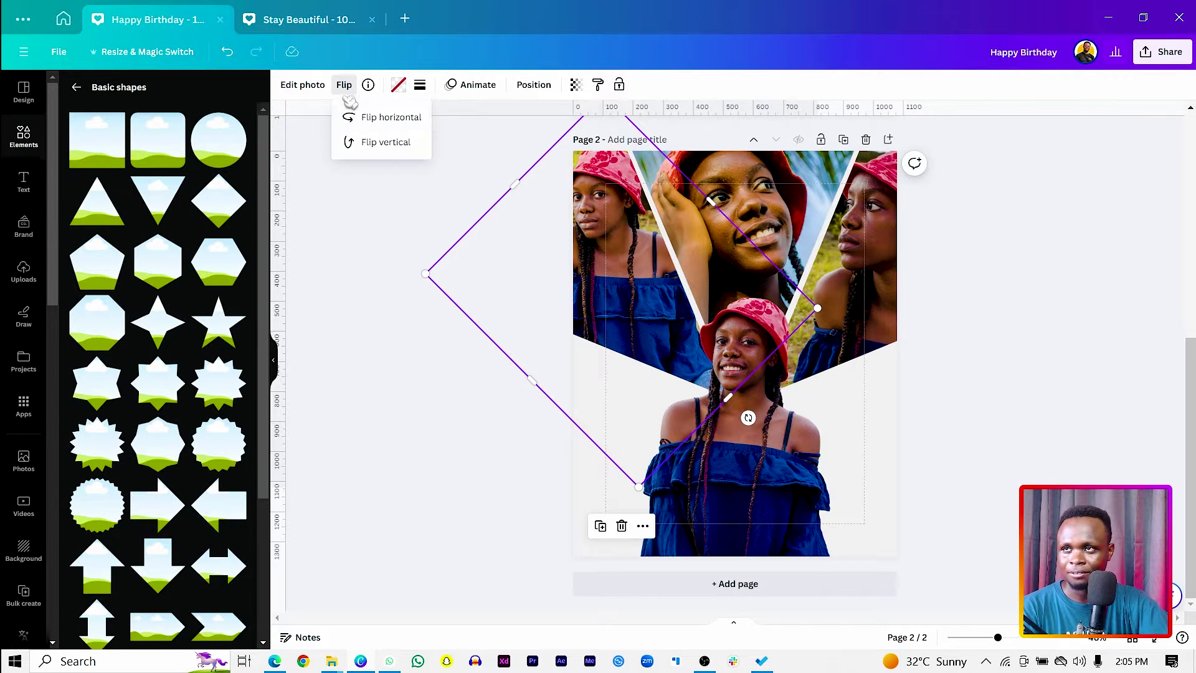
left_click(366, 117)
double_click(737, 388)
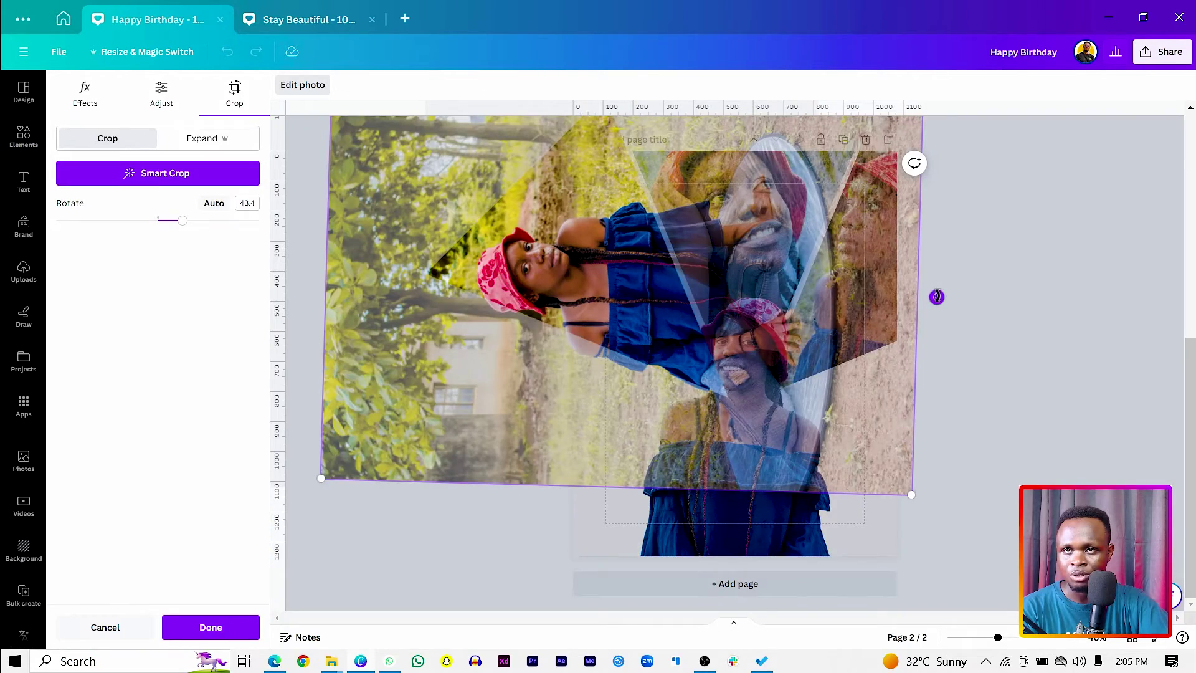
left_click_drag(937, 297, 564, 435)
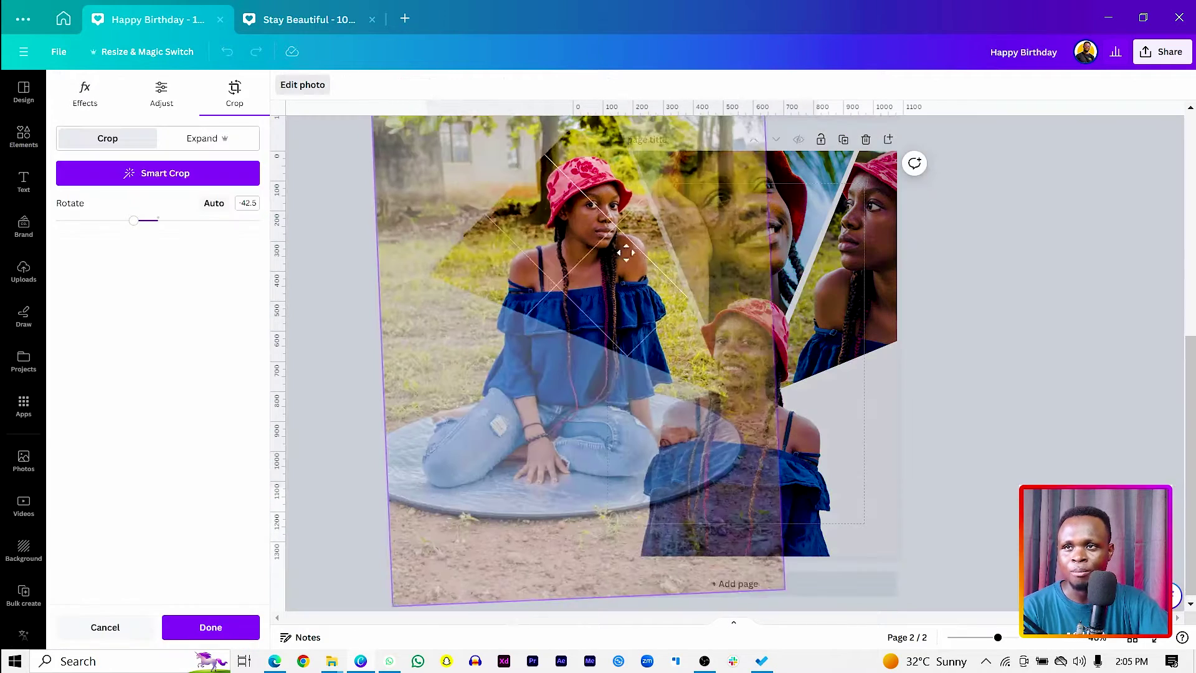
left_click(997, 320)
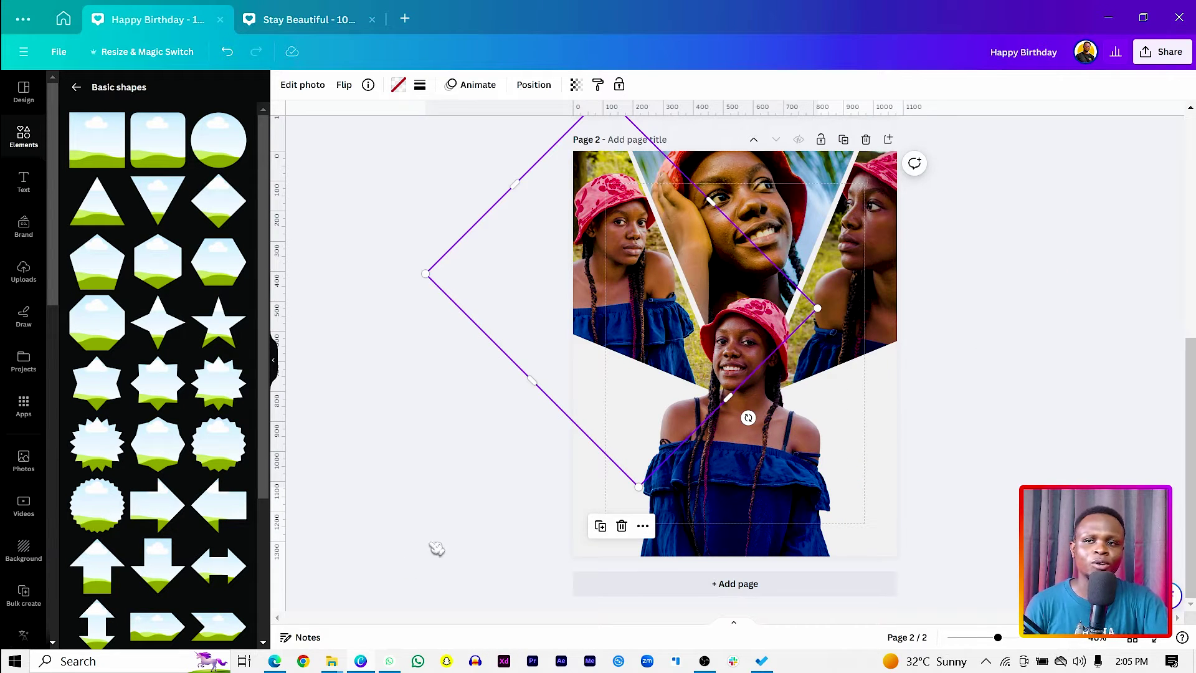
left_click(505, 515)
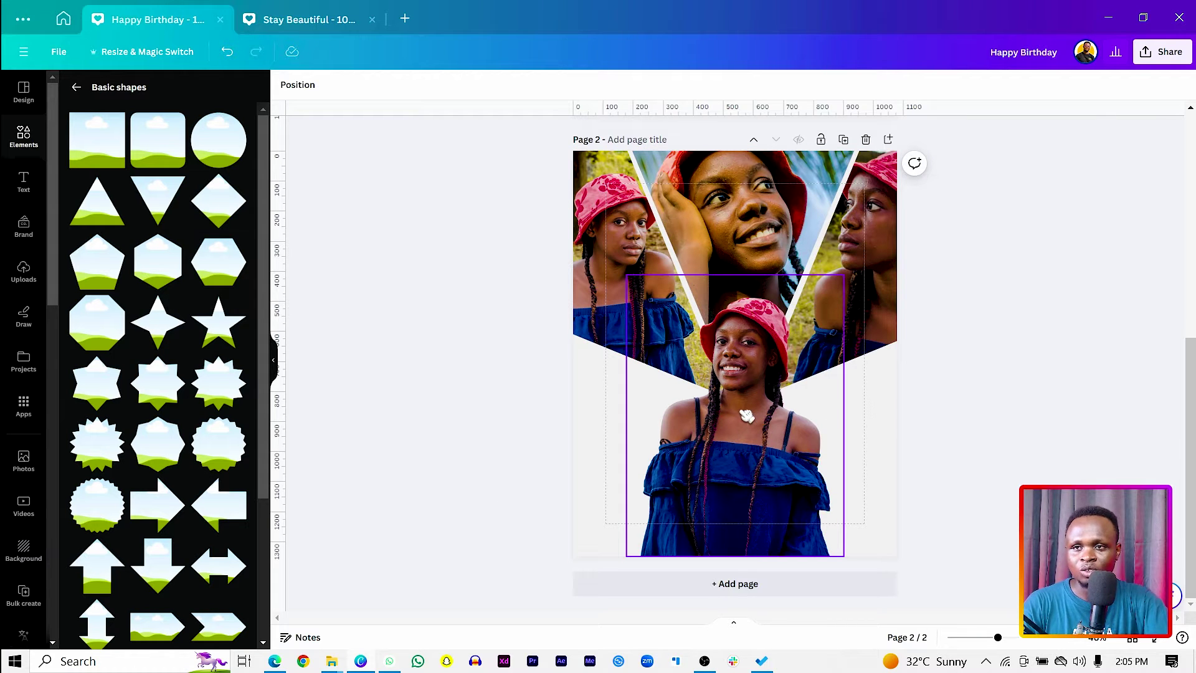
Adjust the bottom photo: brightness 10, contrast 14, whites 8, blacks 19, vibrance 18, saturation 28.
left_click(746, 416)
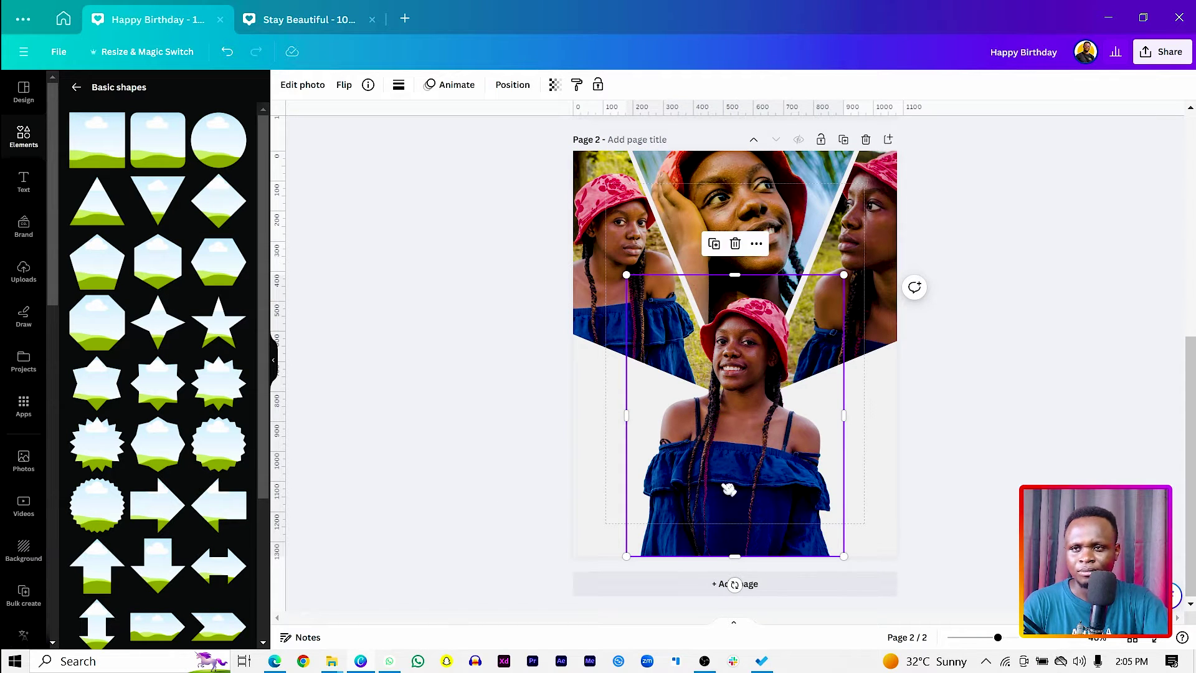
left_click(303, 85)
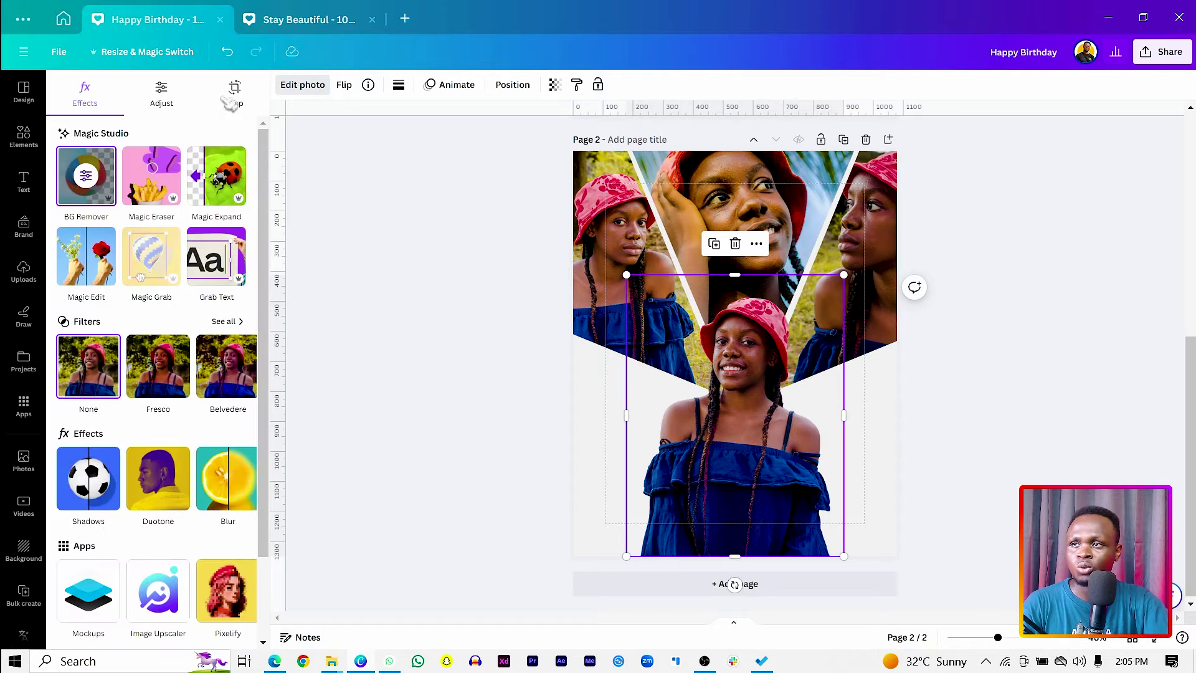
left_click(162, 98)
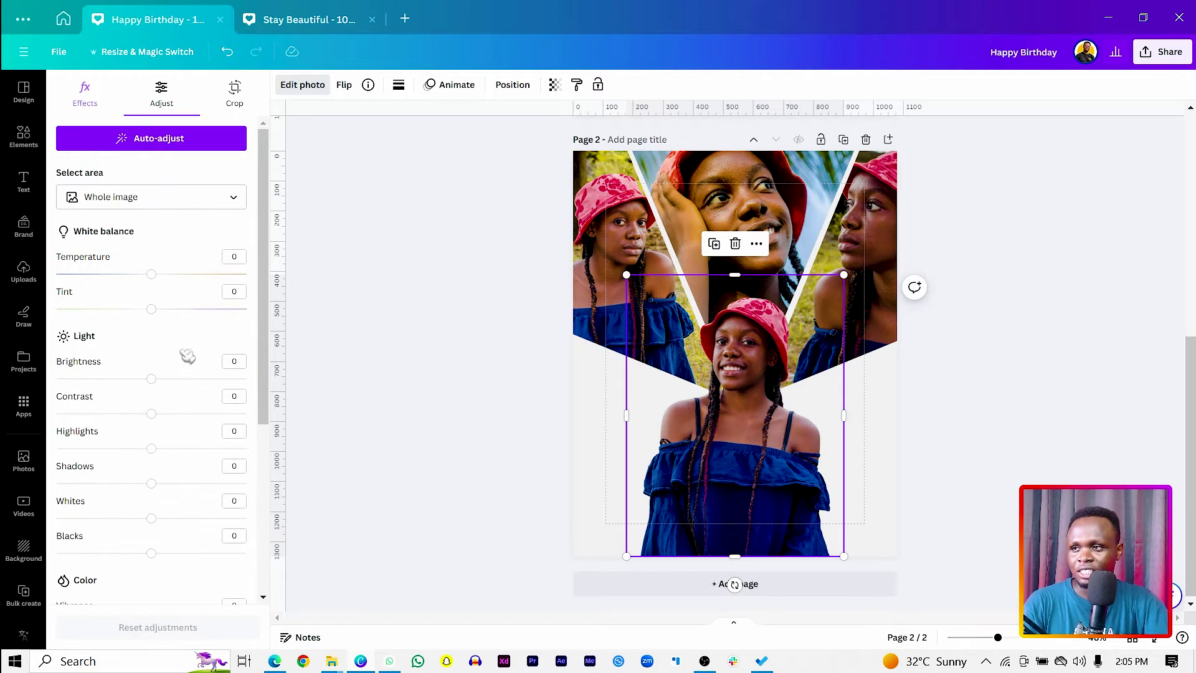
left_click(163, 378)
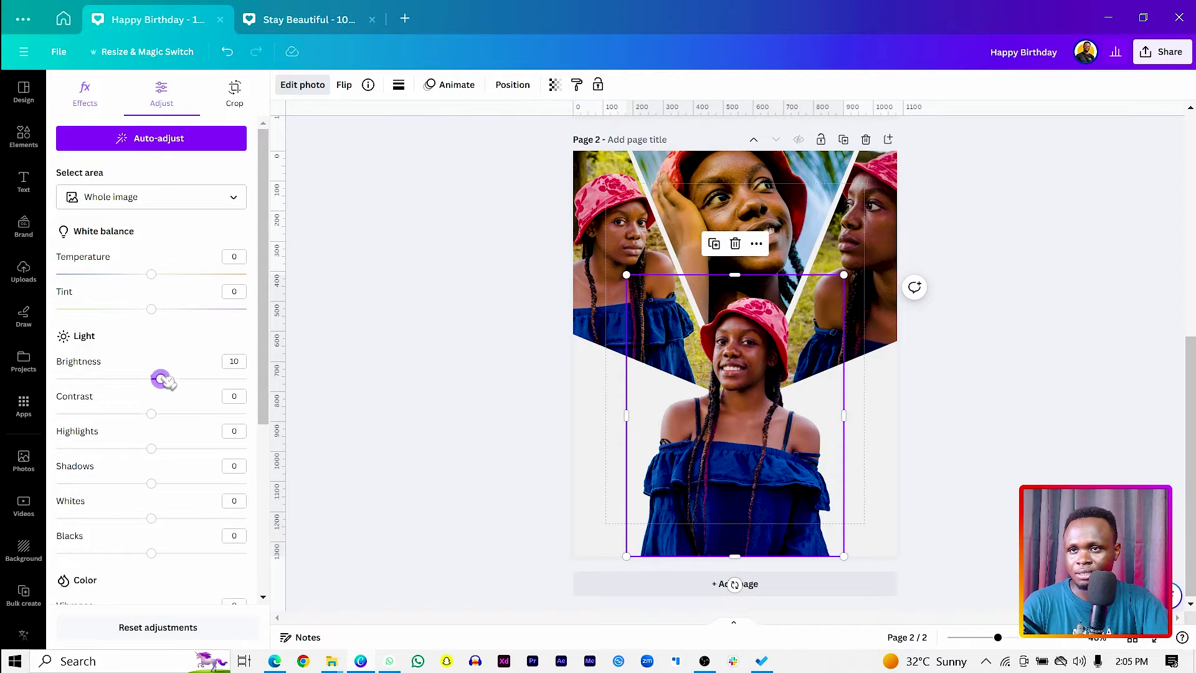
scroll(203, 371, "down", 3)
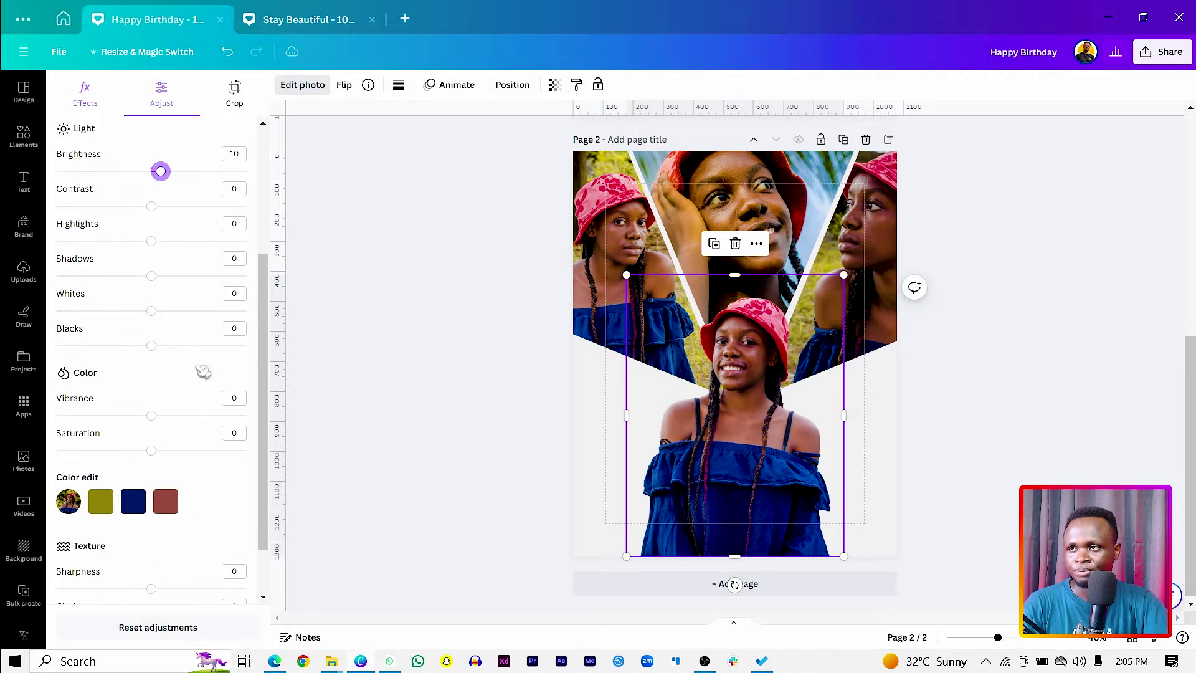
left_click(168, 207)
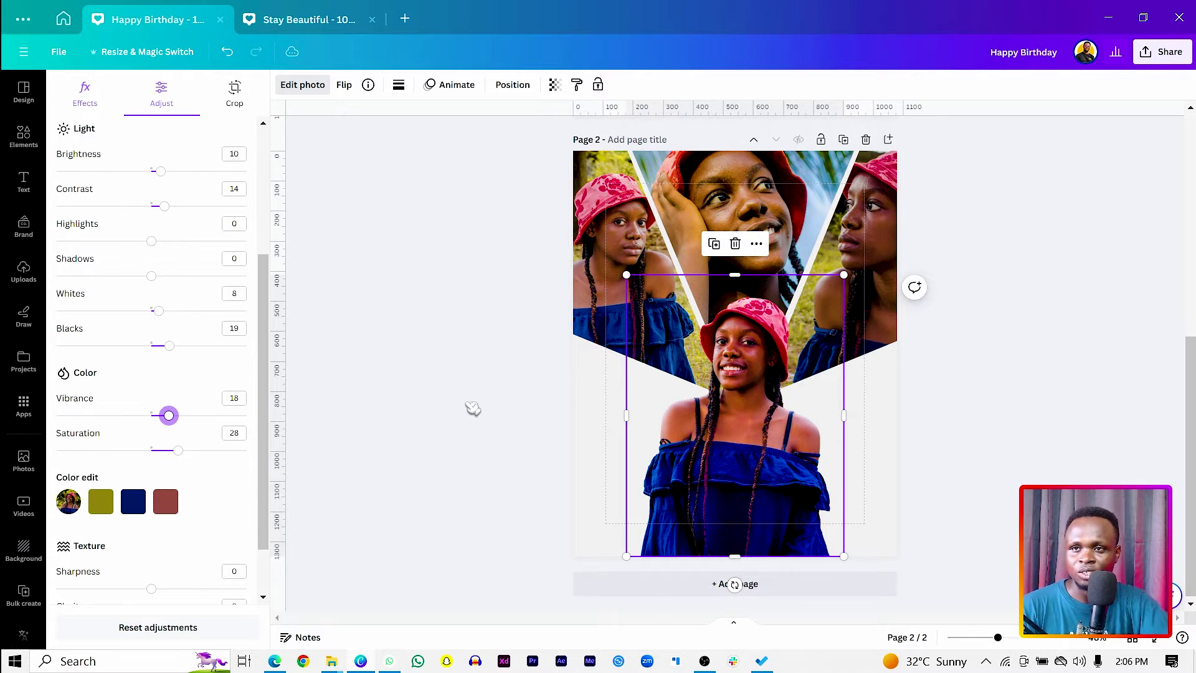
scroll(473, 408, "up", 3)
scroll(498, 405, "down", 3)
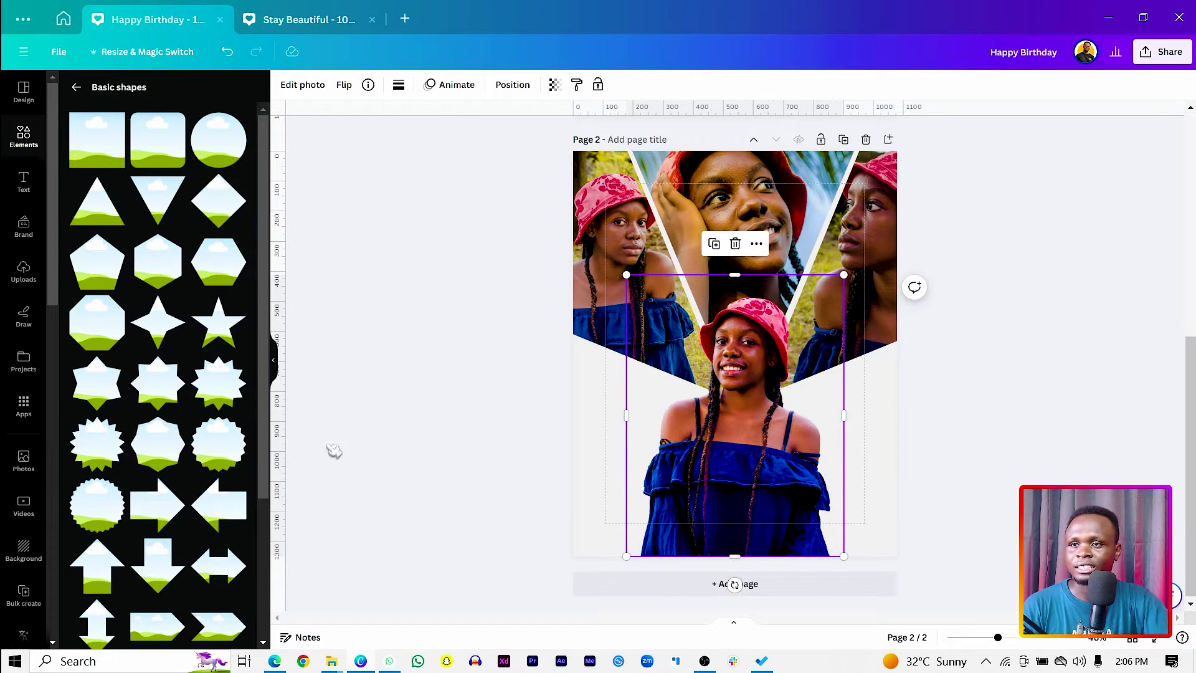
Search Elements for 'butterflie' and browse all the butterfly graphics.
left_click(502, 392)
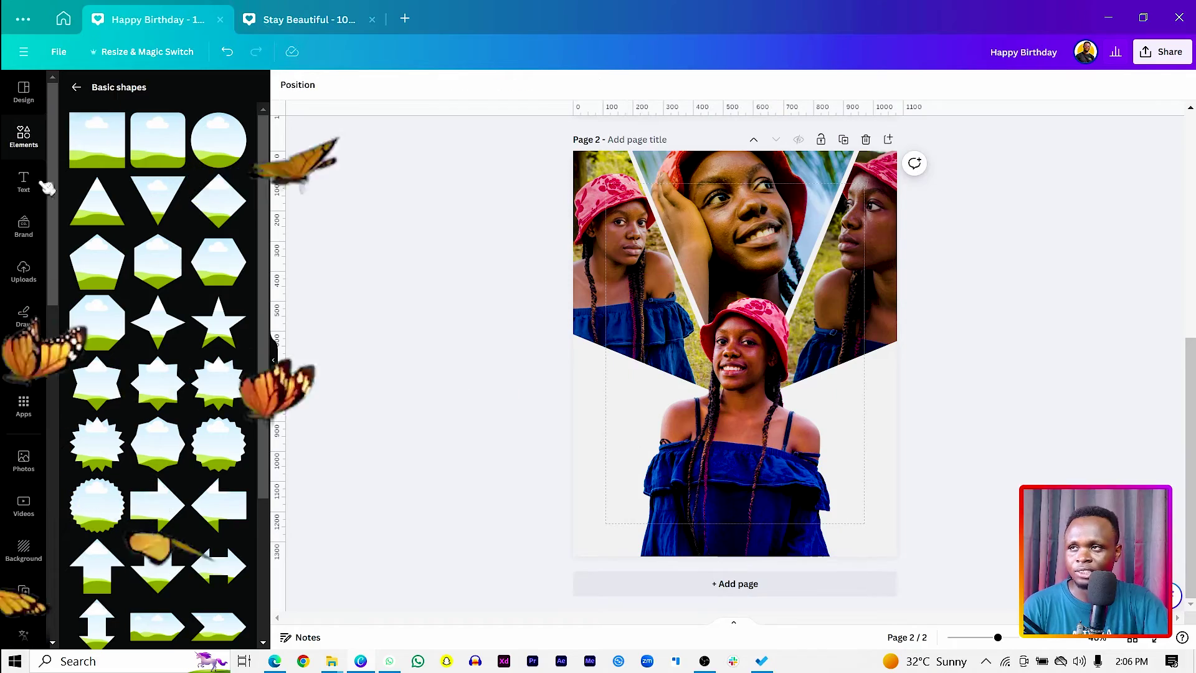
left_click(24, 135)
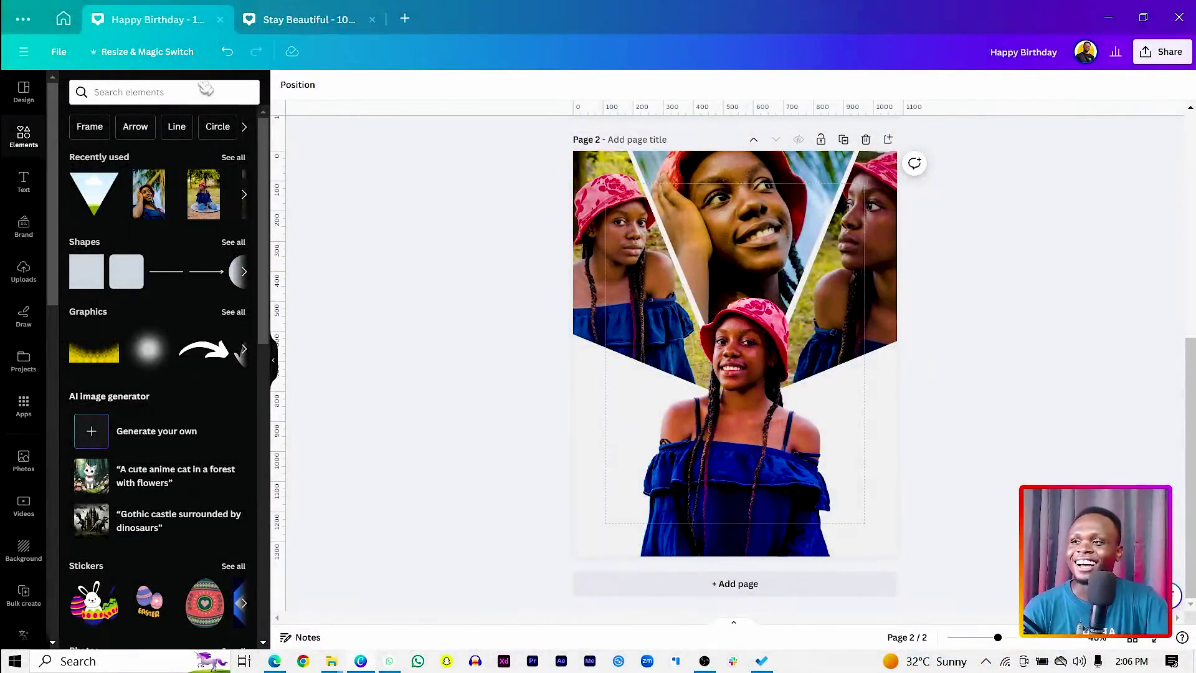
left_click(166, 85)
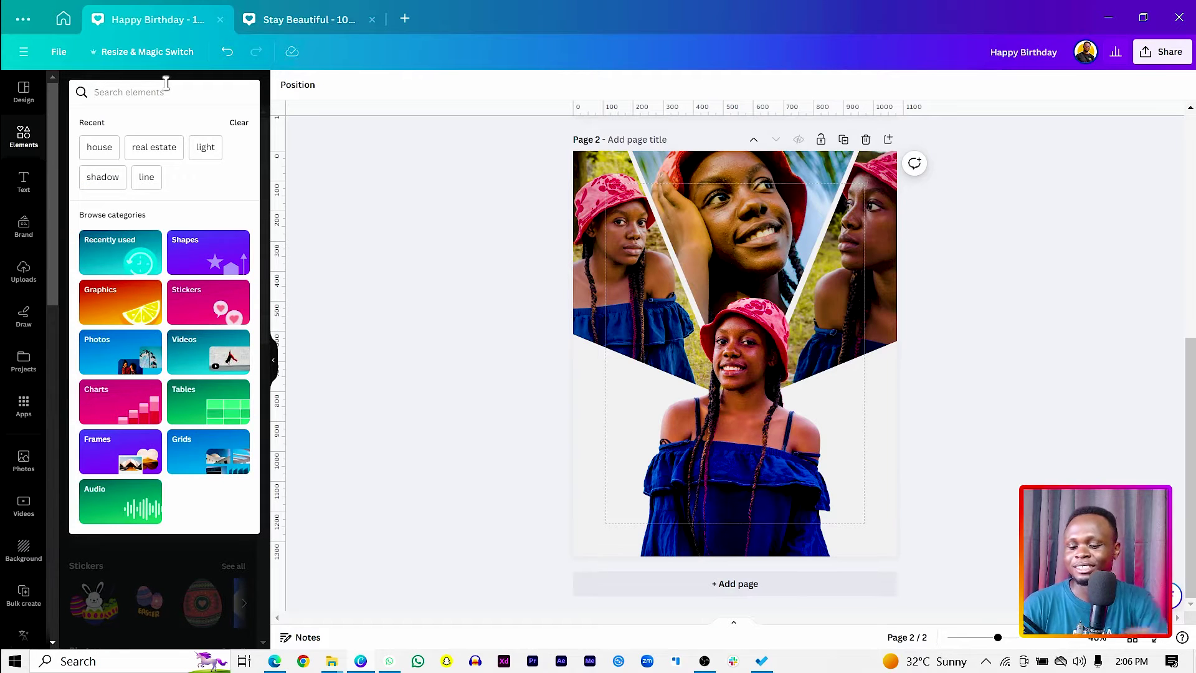
type("butter")
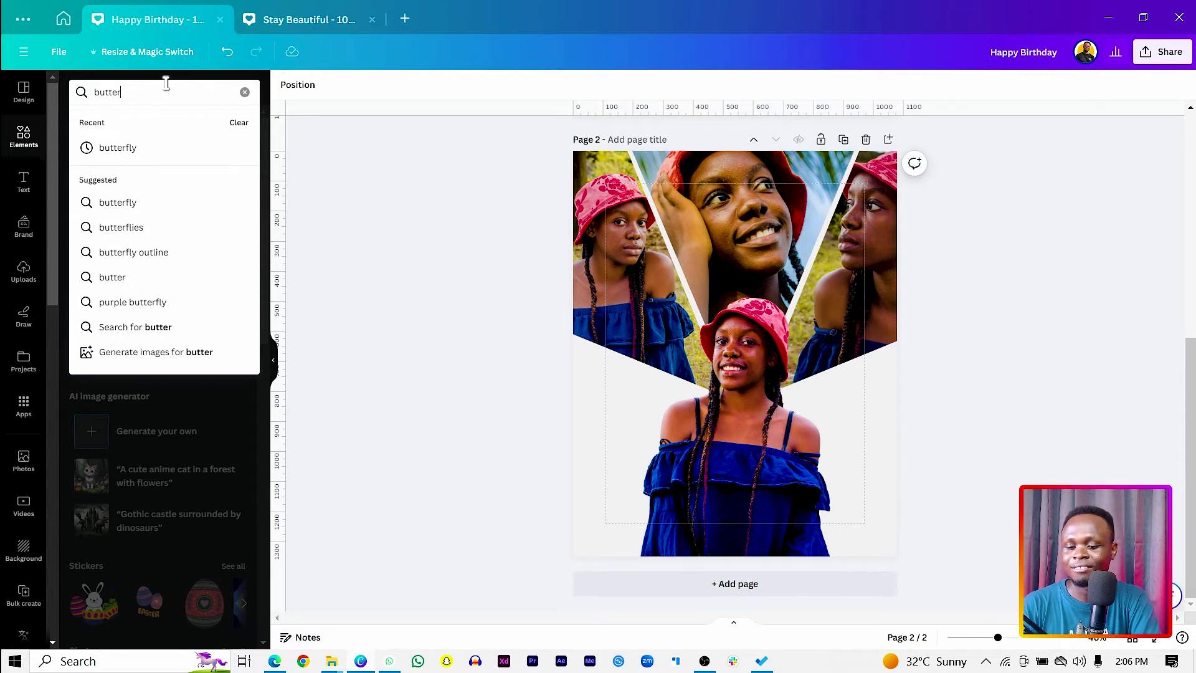
type("flies")
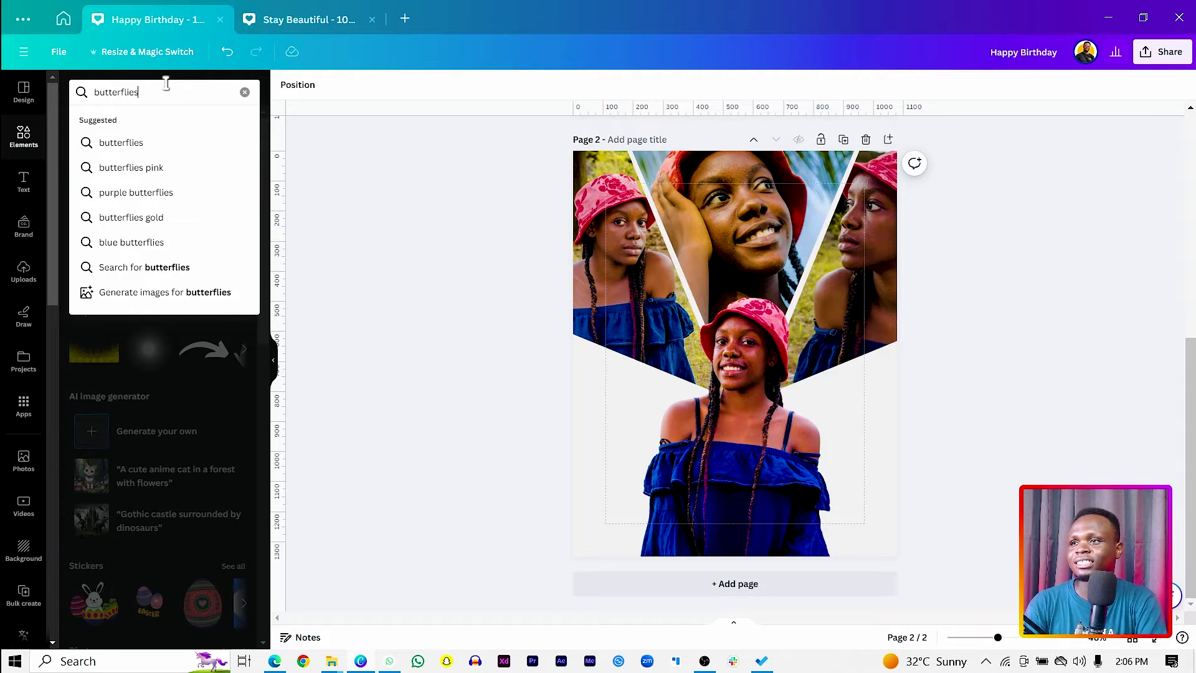
key("Return")
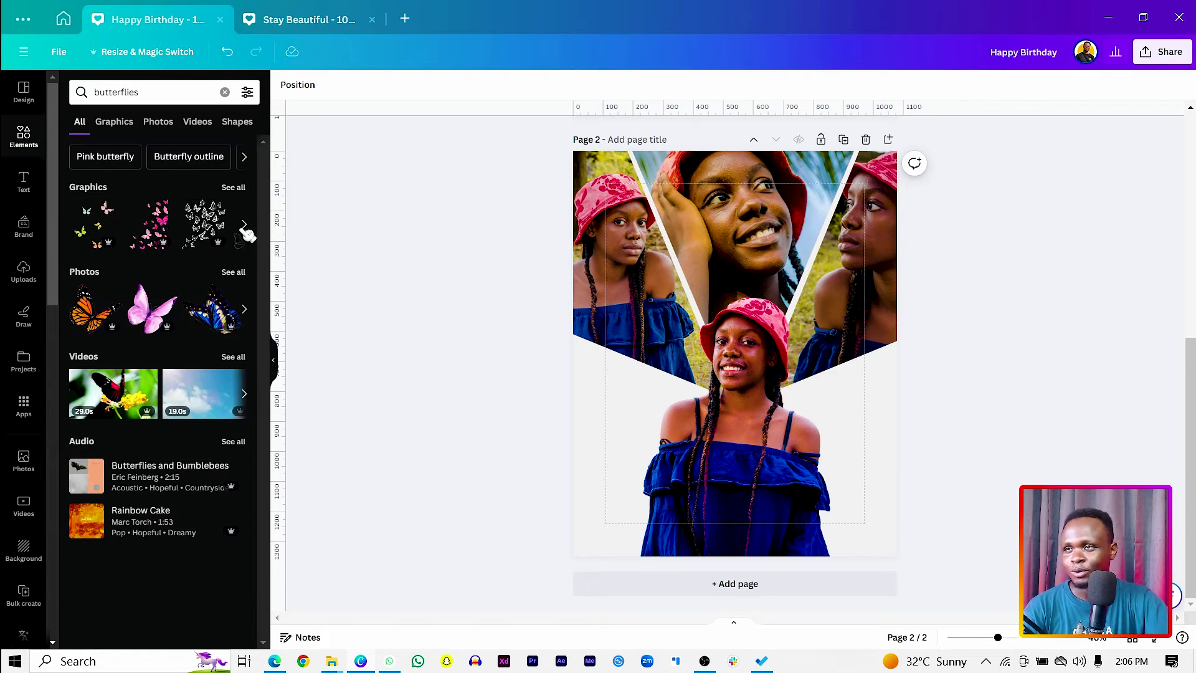
left_click(234, 188)
scroll(131, 324, "down", 3)
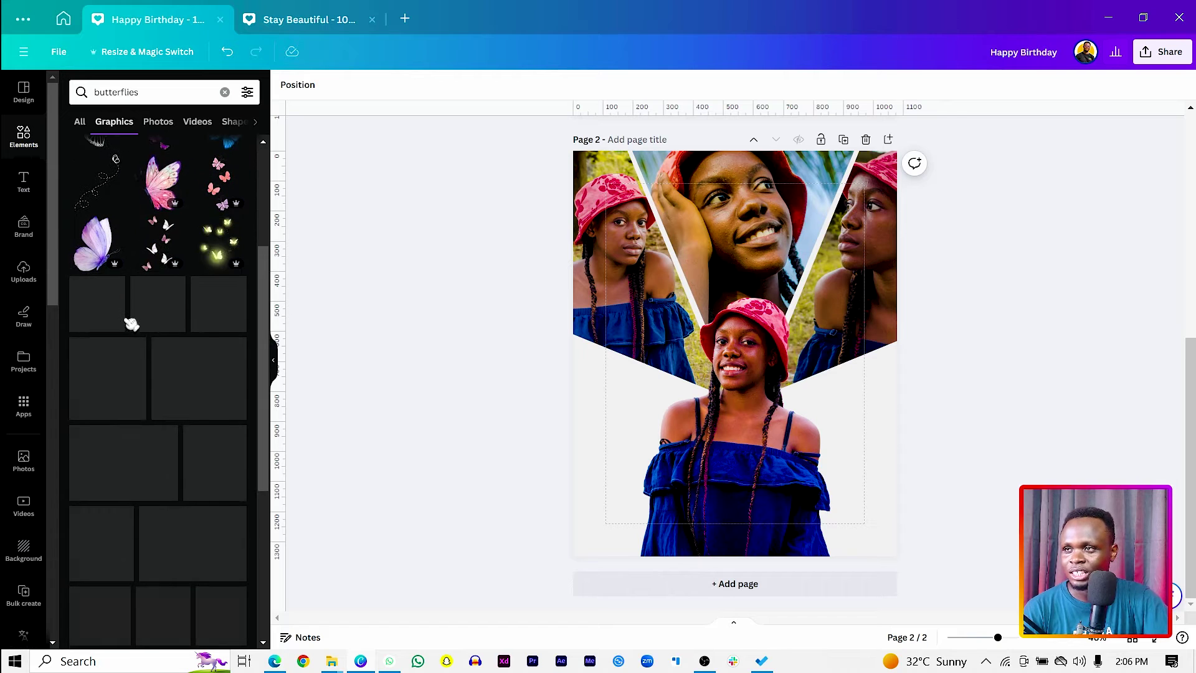
scroll(202, 323, "down", 3)
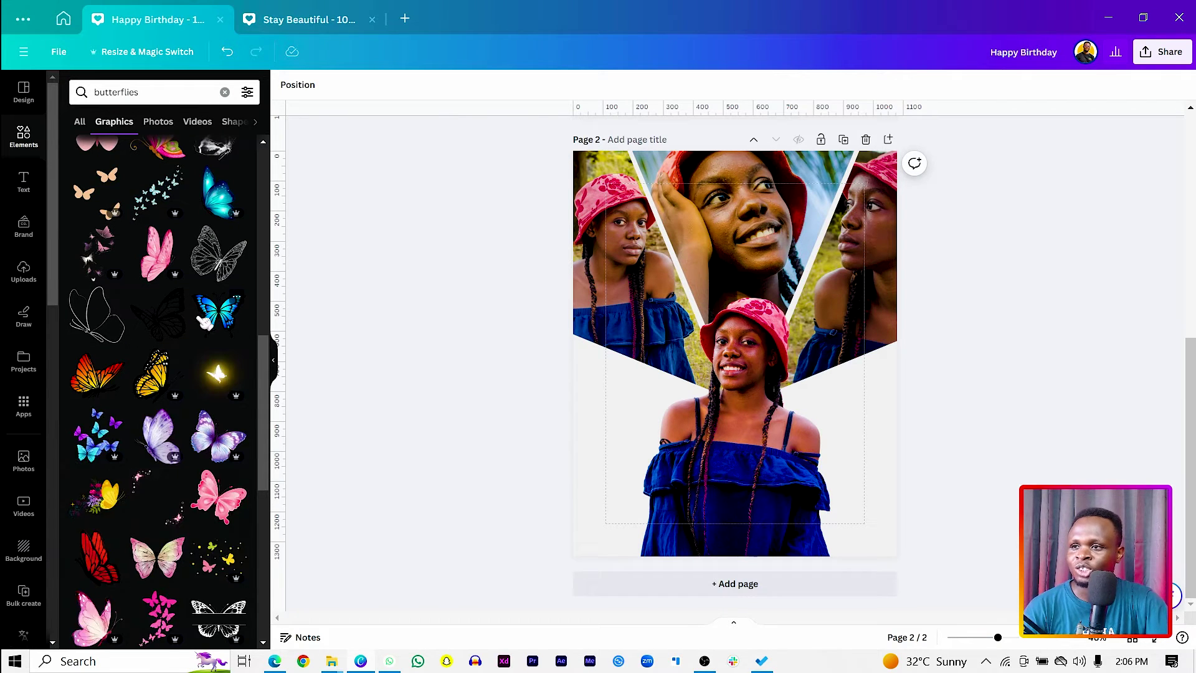
Open the full Recently used elements list.
left_click(19, 140)
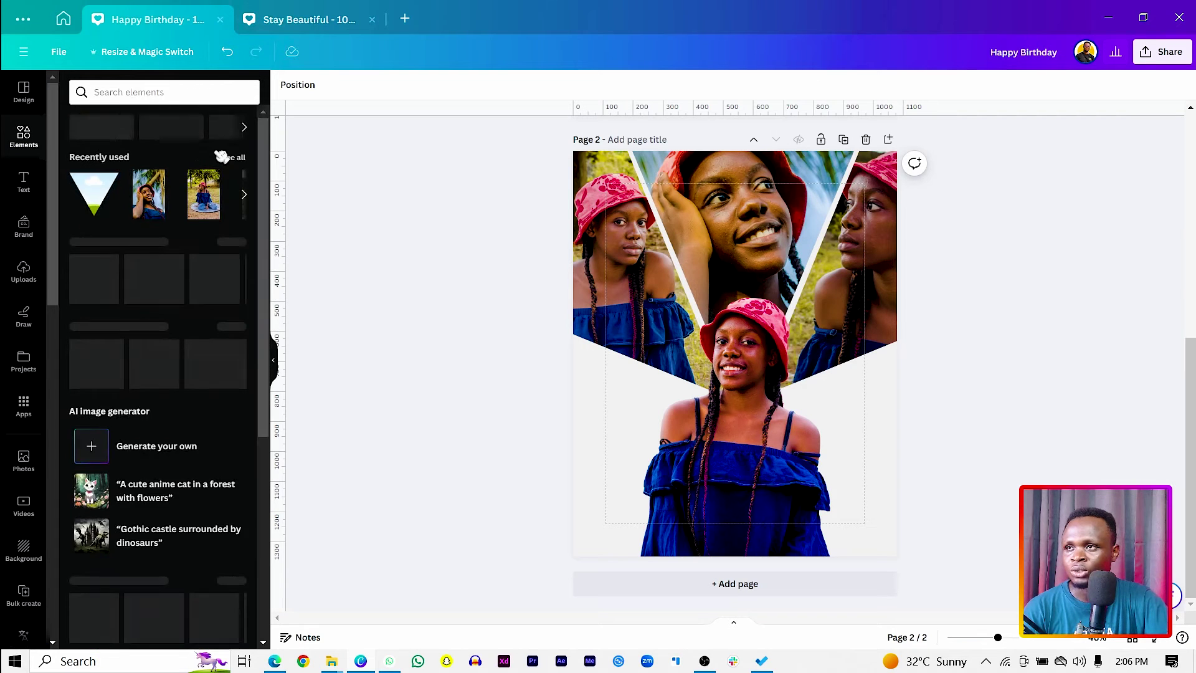
left_click(239, 164)
scroll(87, 411, "down", 5)
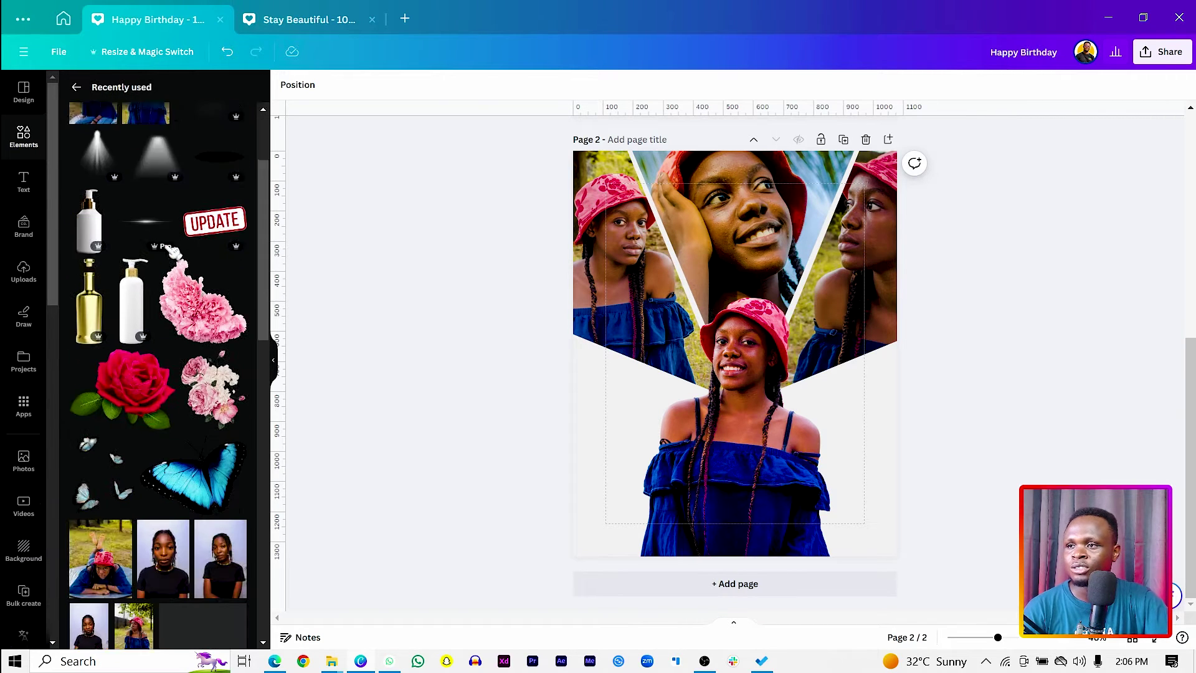
Add the light-blue butterfly group, then resize and crop it to a single butterfly.
left_click(86, 416)
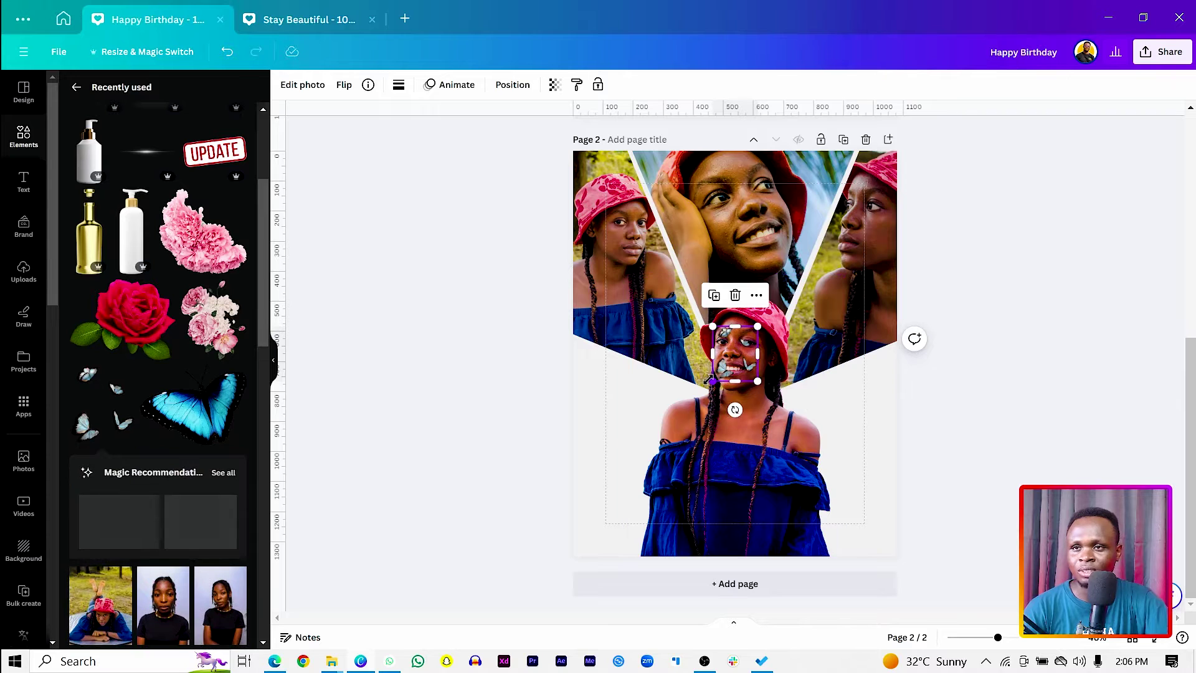
left_click_drag(627, 555, 585, 506)
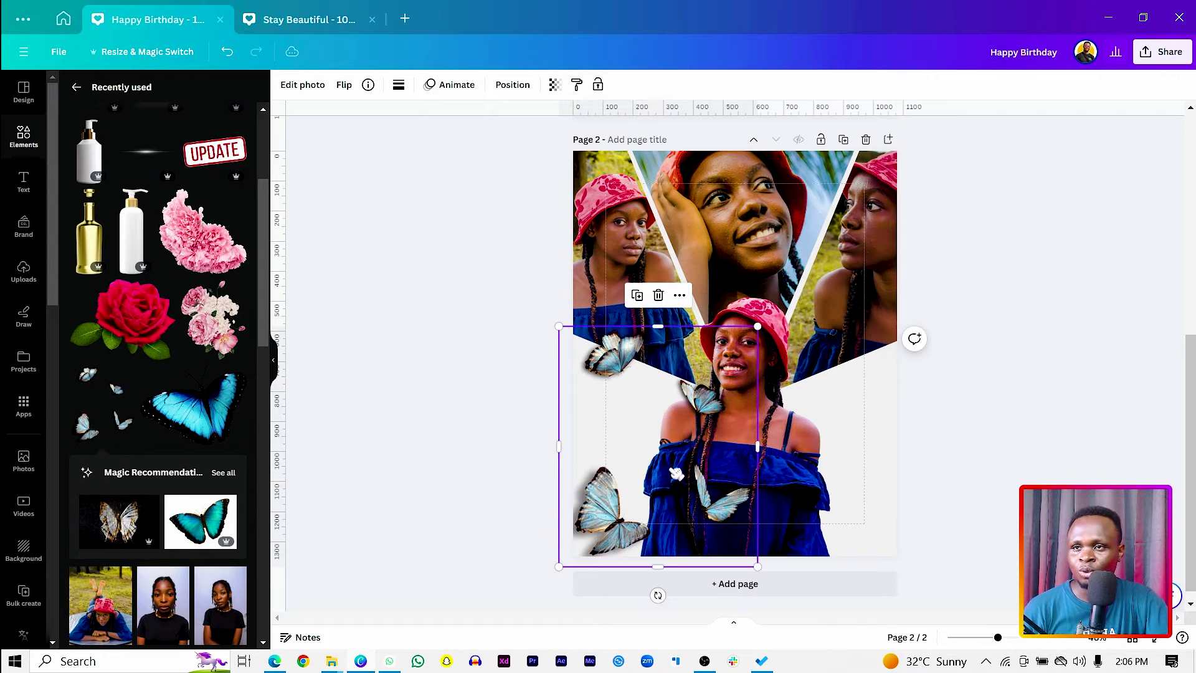
left_click_drag(676, 473, 718, 453)
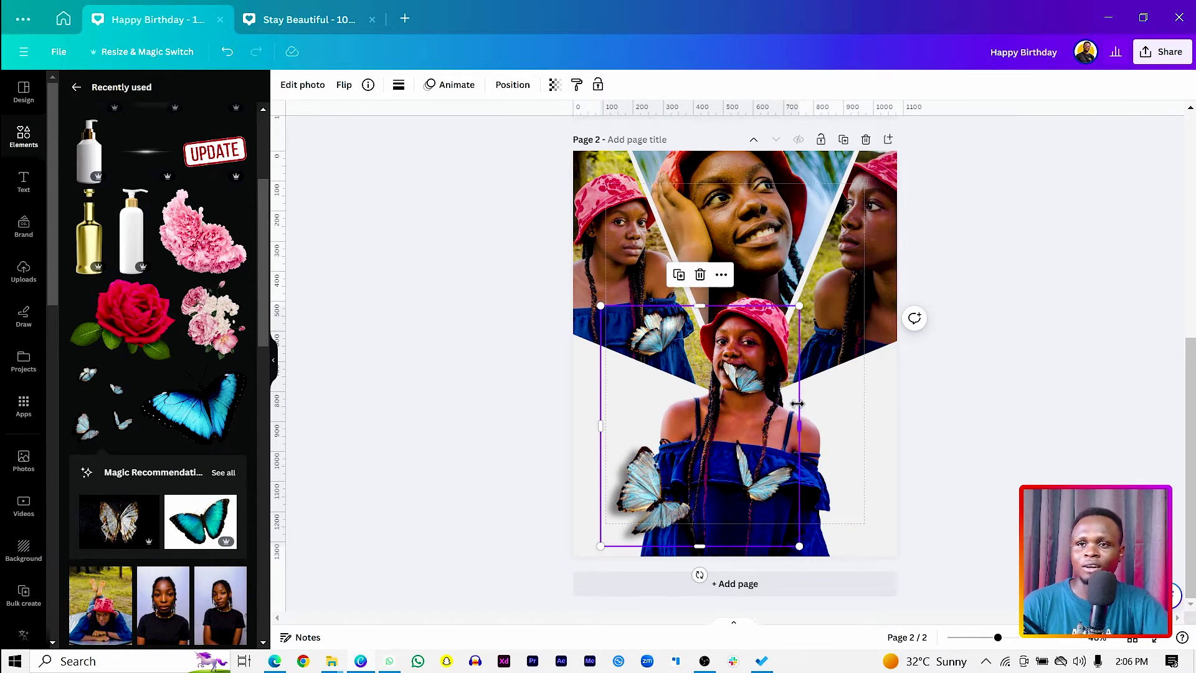
left_click_drag(803, 403, 705, 430)
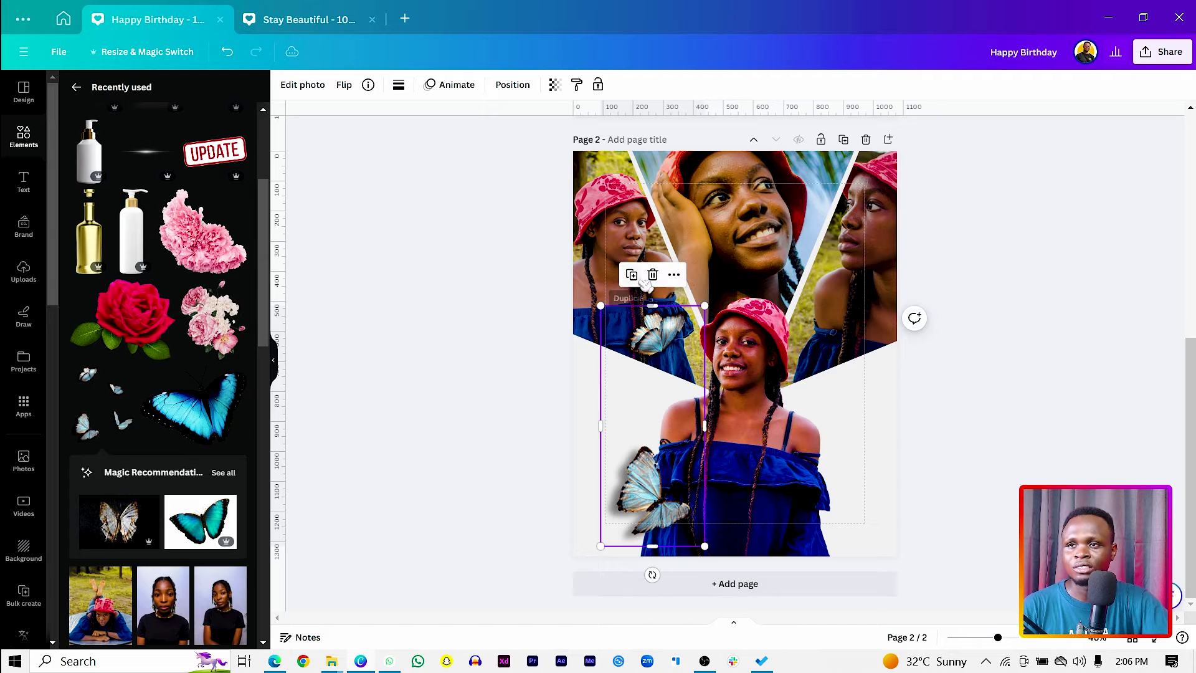
left_click_drag(639, 301, 639, 436)
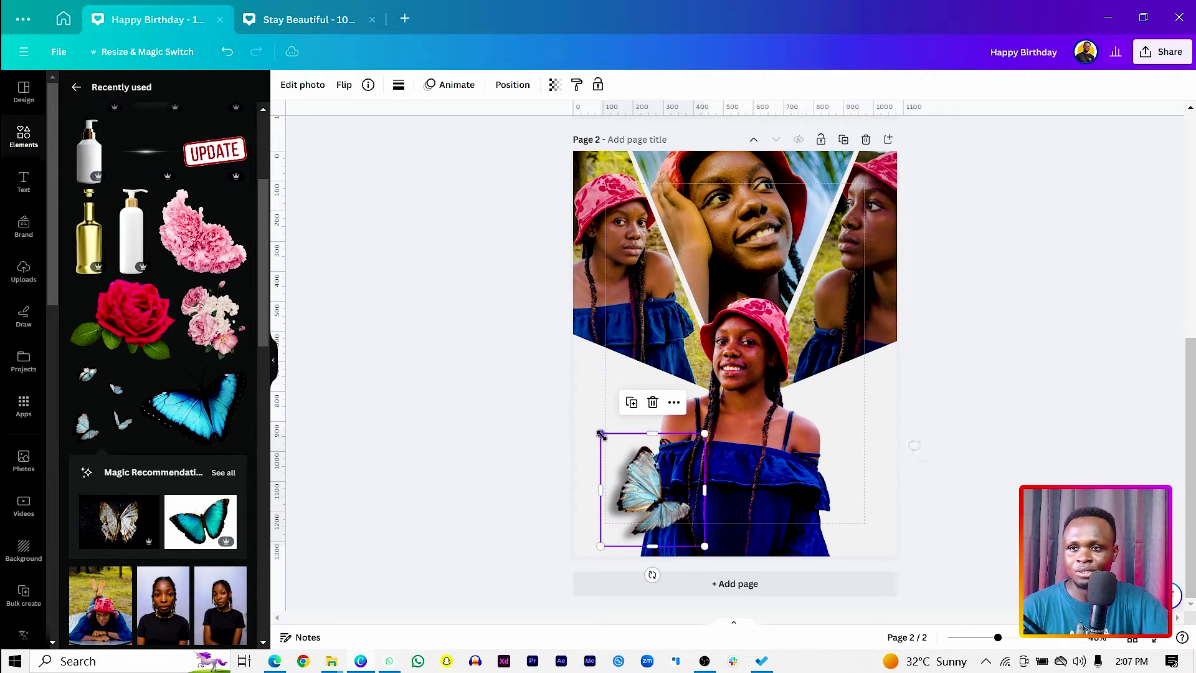
left_click_drag(635, 486, 740, 402)
Reframe that butterfly in its crop, shrink it, and place it right of the woman.
double_click(839, 390)
left_click(1039, 432)
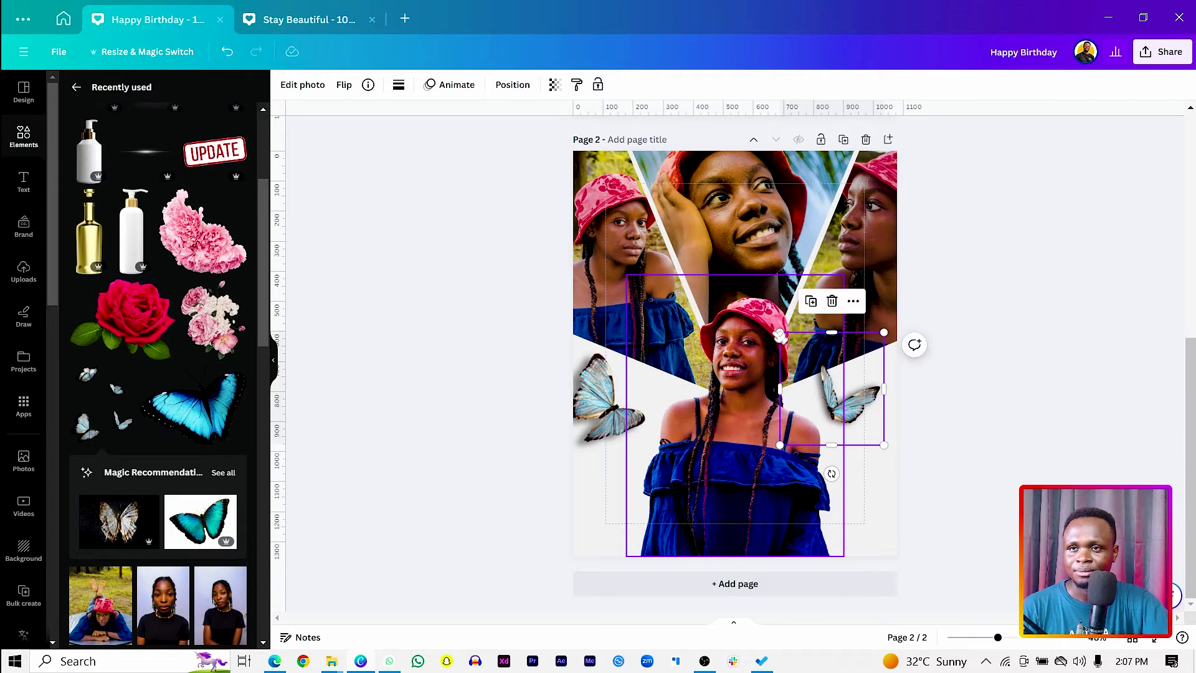
left_click_drag(782, 333, 802, 354)
left_click_drag(858, 428, 854, 493)
Duplicate the butterfly, reframe the copy's crop, and move it to the dress's lower left.
key("ctrl+d")
double_click(855, 496)
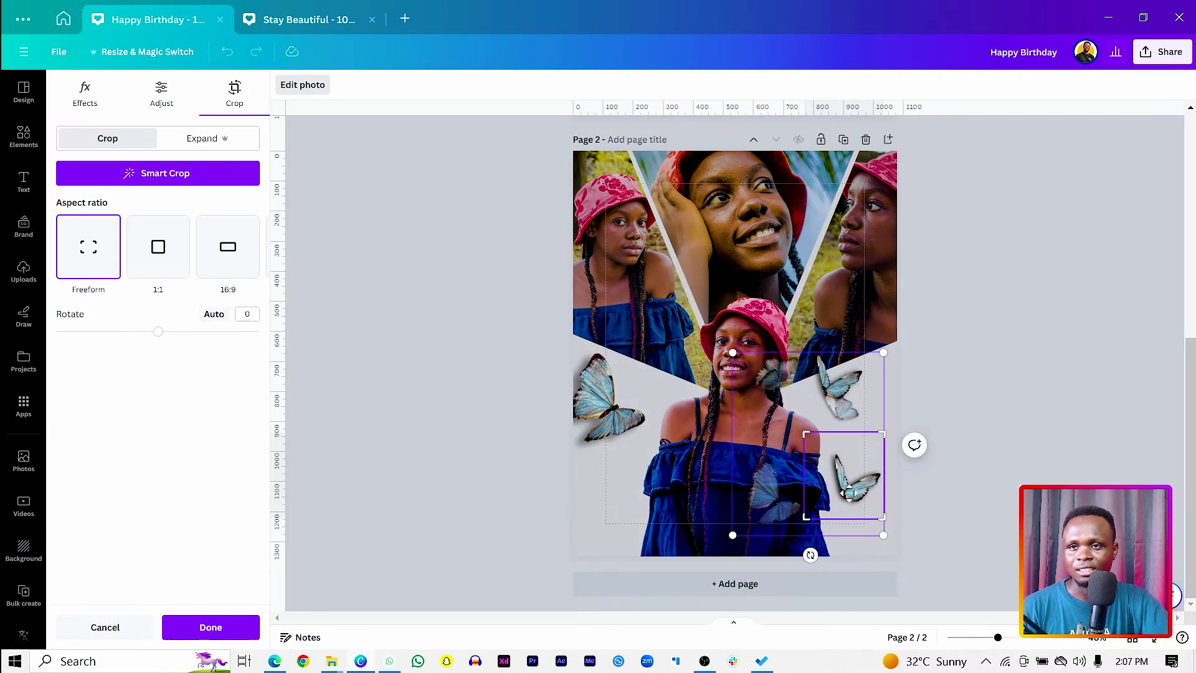
left_click(976, 455)
double_click(855, 461)
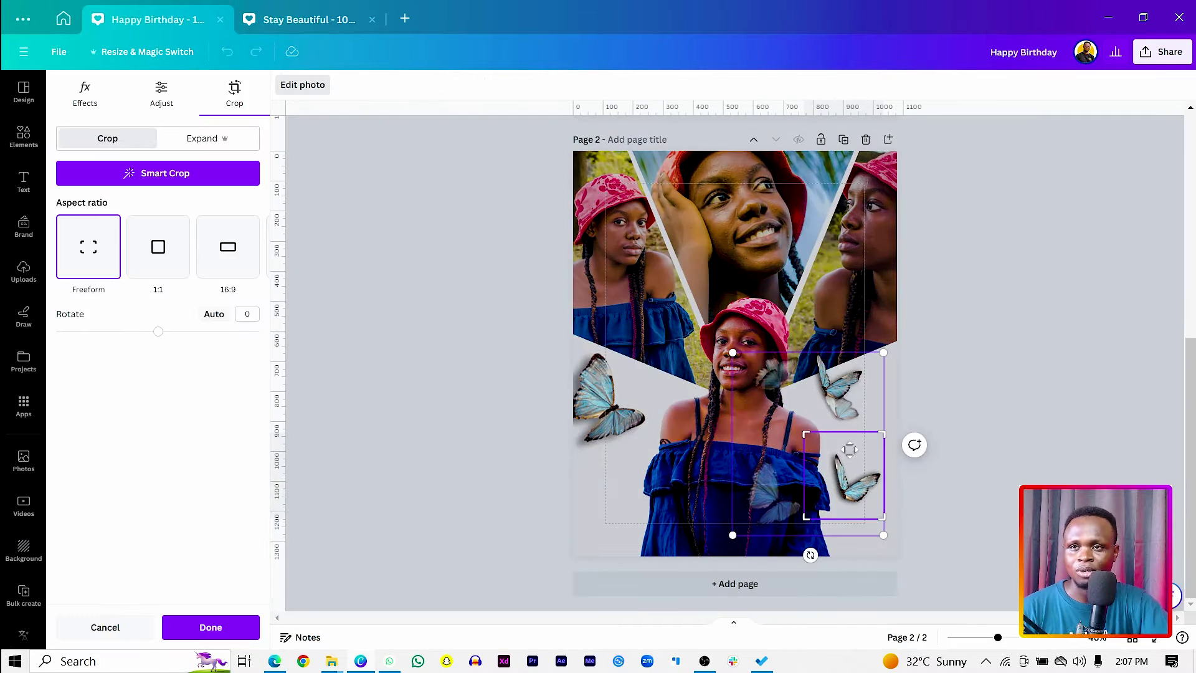
left_click_drag(856, 461, 848, 523)
left_click(959, 505)
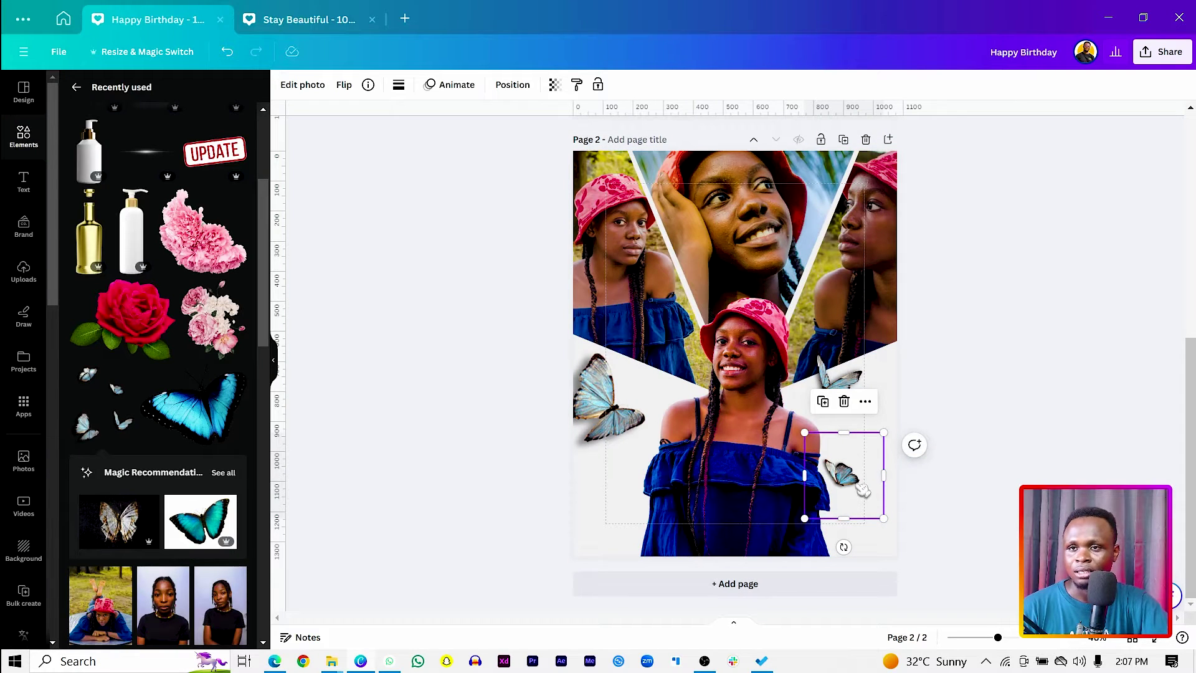
left_click_drag(863, 491, 727, 523)
Enlarge the copy in its crop, nudge the upper-right butterfly, and shrink a small one near the left edge.
double_click(674, 499)
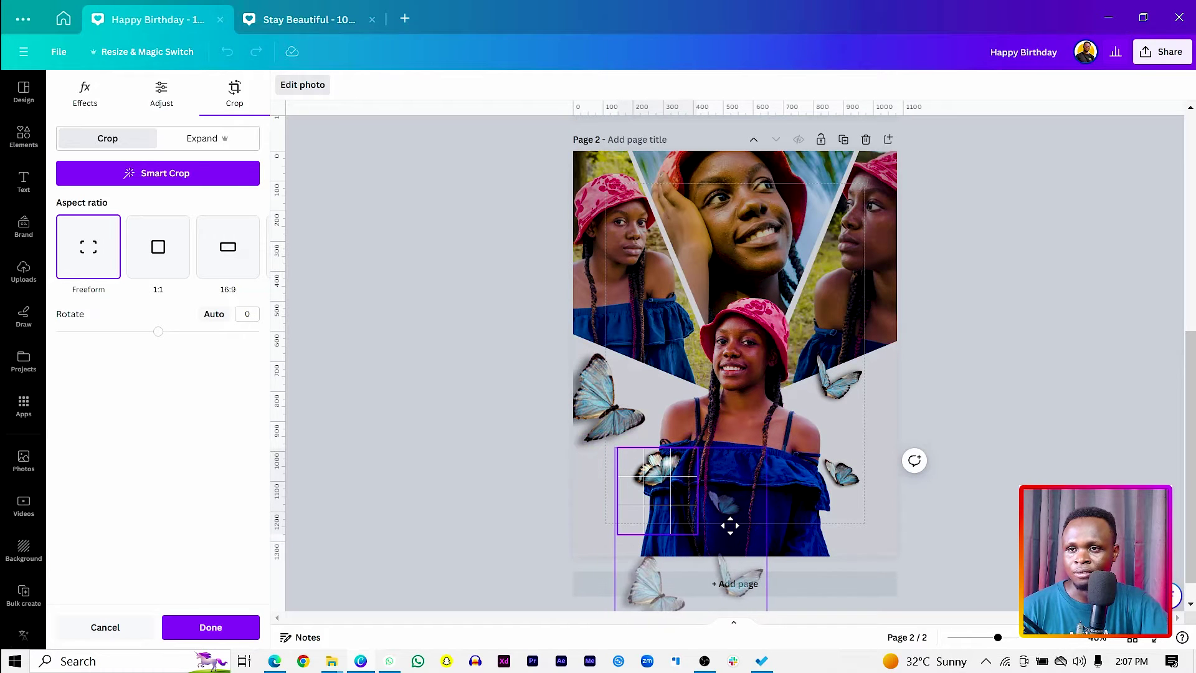
left_click(483, 496)
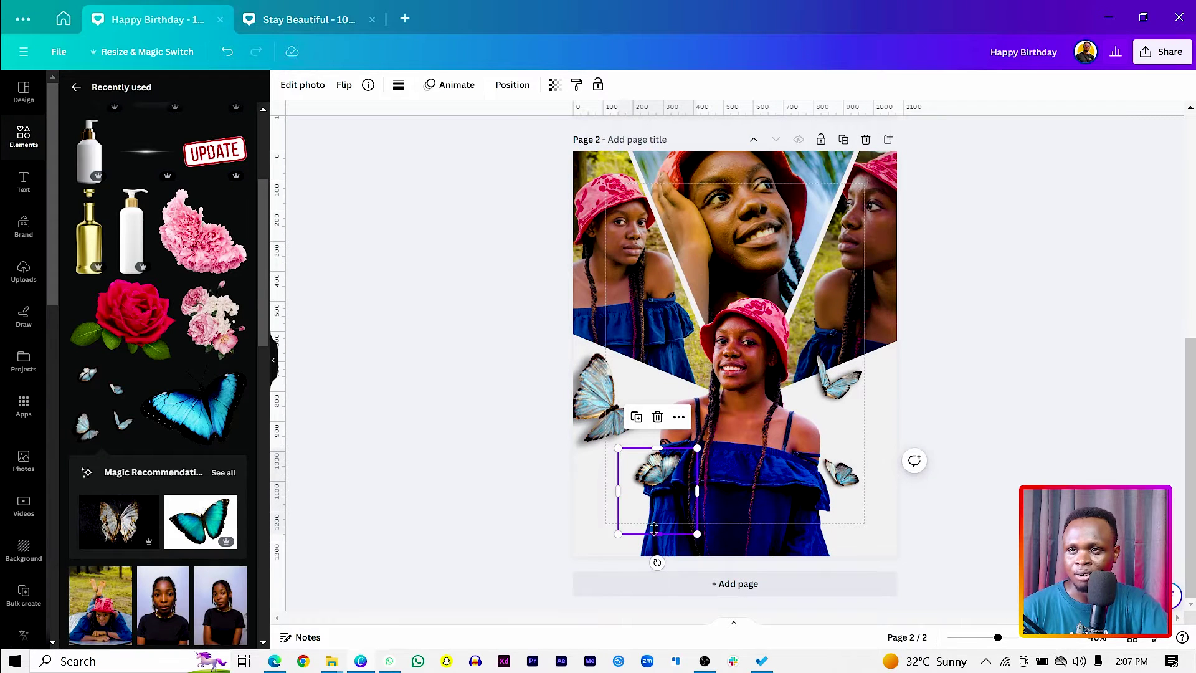
left_click(483, 477)
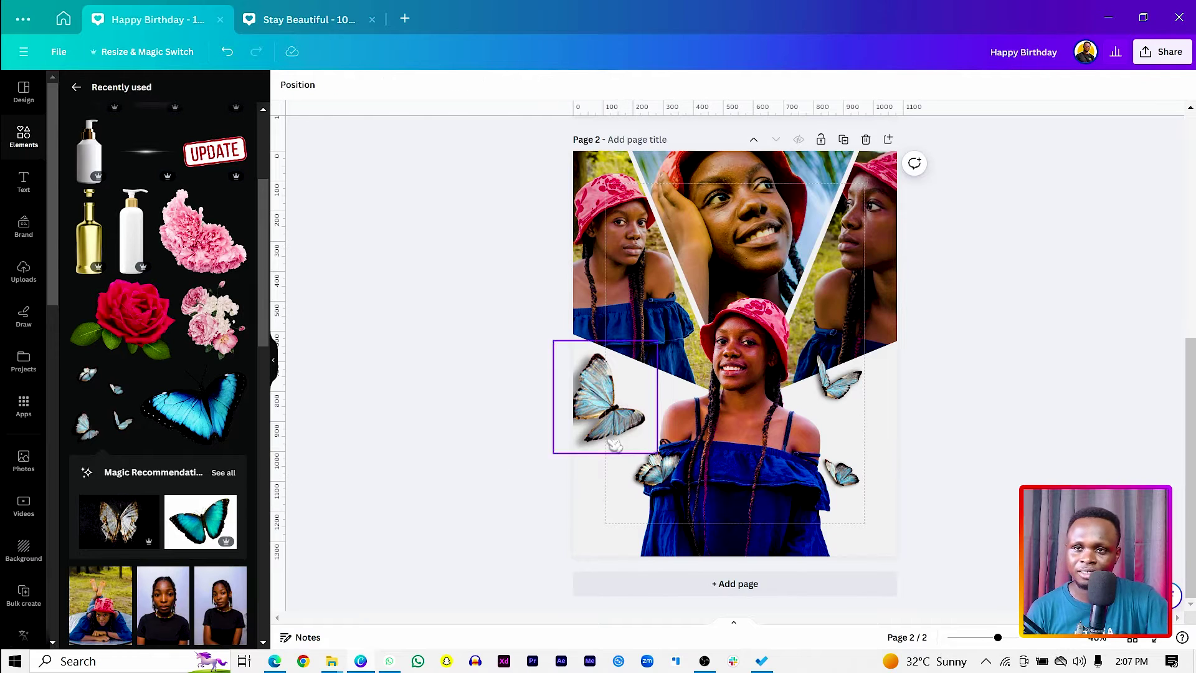
left_click_drag(840, 377, 832, 379)
left_click(676, 473)
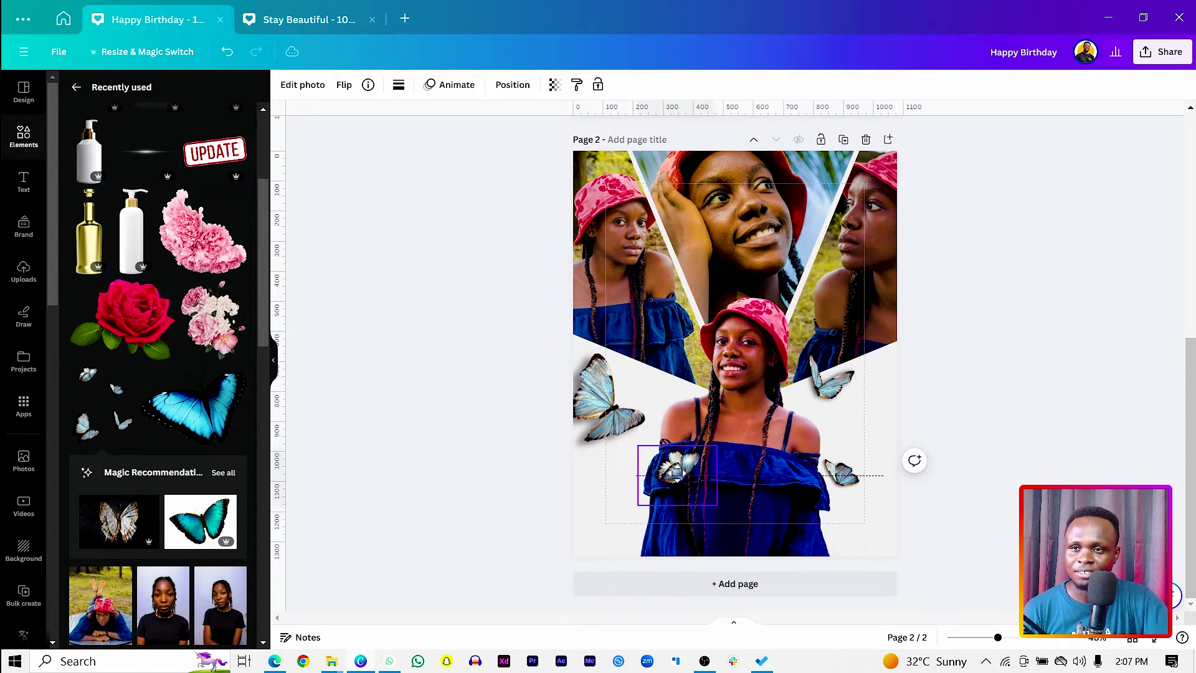
left_click_drag(676, 473, 607, 481)
left_click(470, 488)
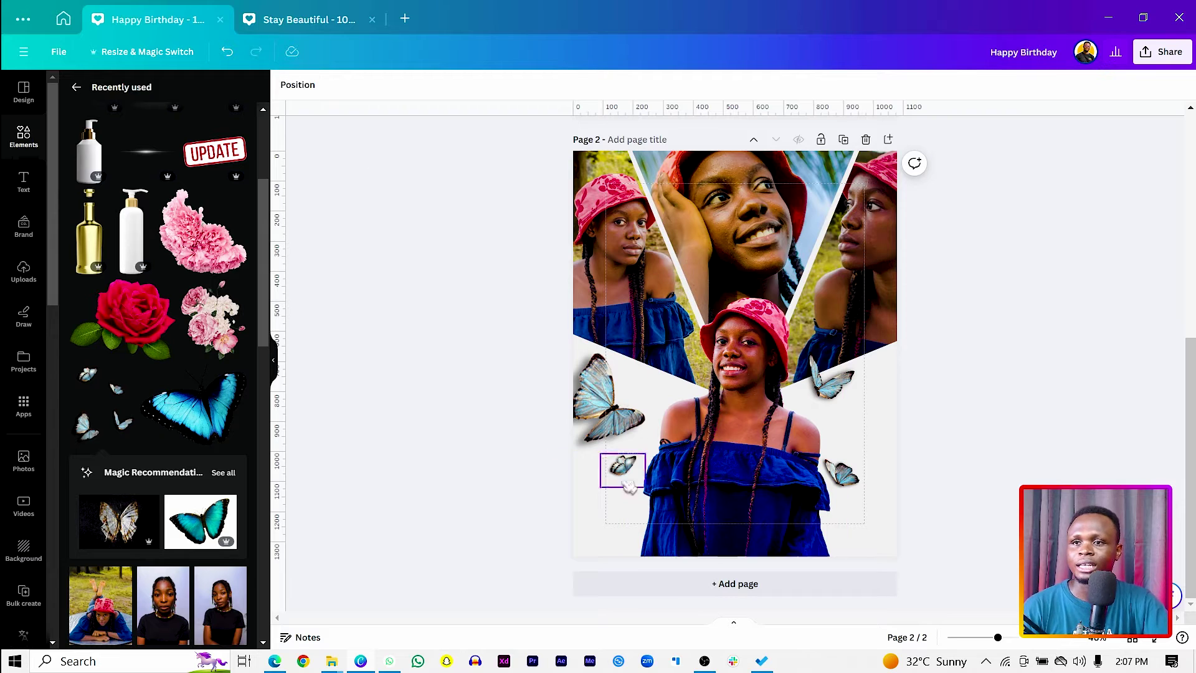
Add a lower-left text box in Handelson Three at about size 60.5 for 'Happy'.
key("t")
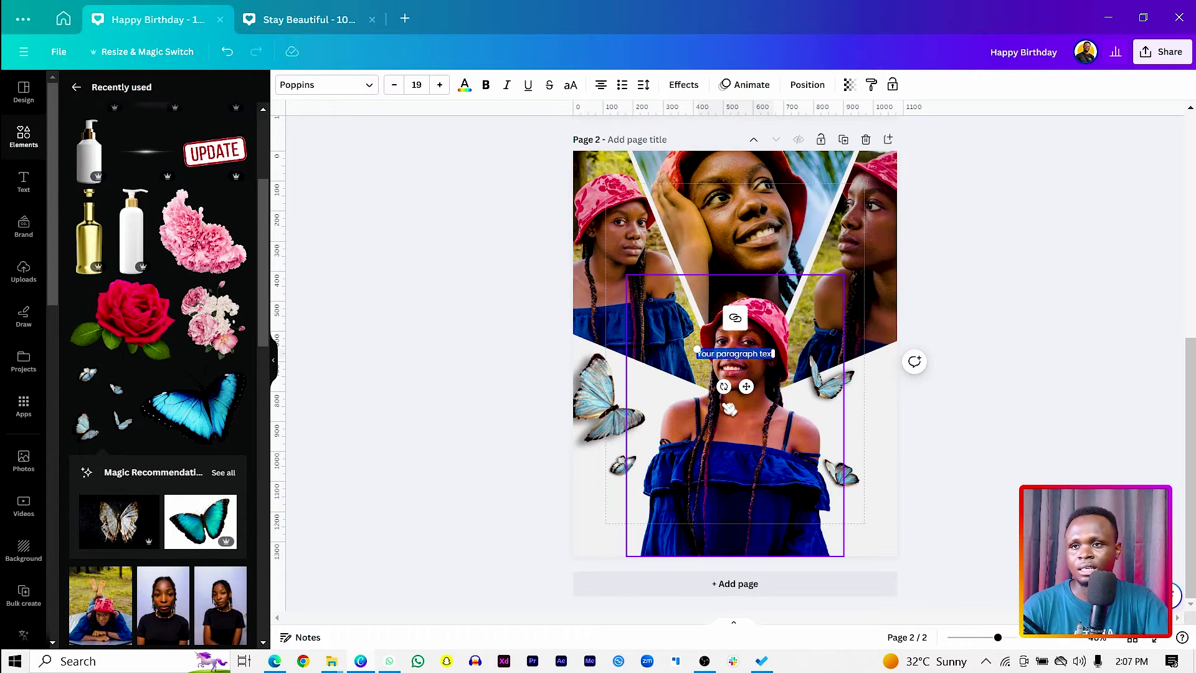
left_click_drag(747, 387, 661, 539)
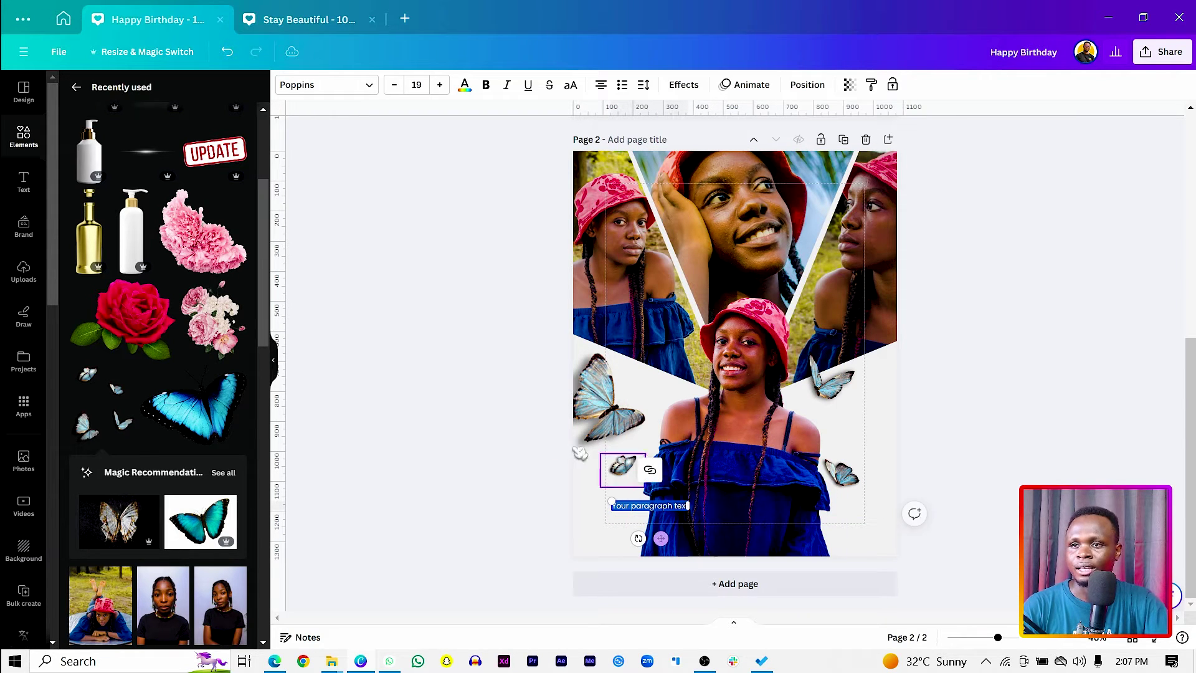
left_click(314, 86)
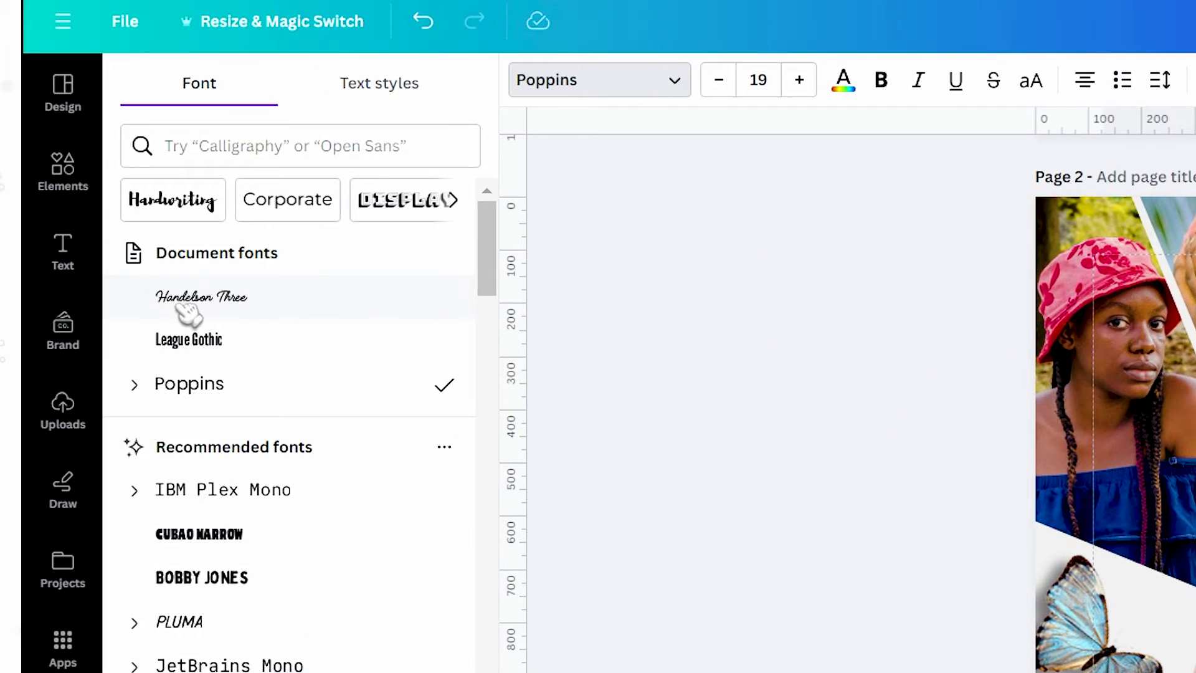
left_click(94, 210)
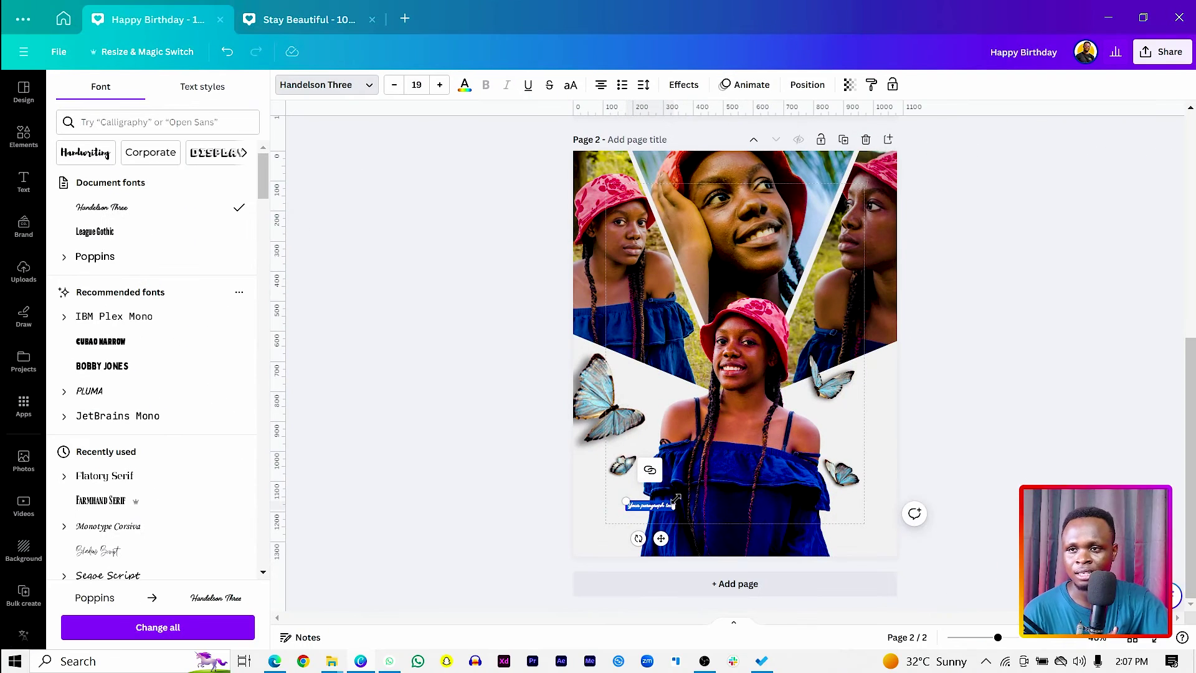
left_click_drag(676, 498, 778, 482)
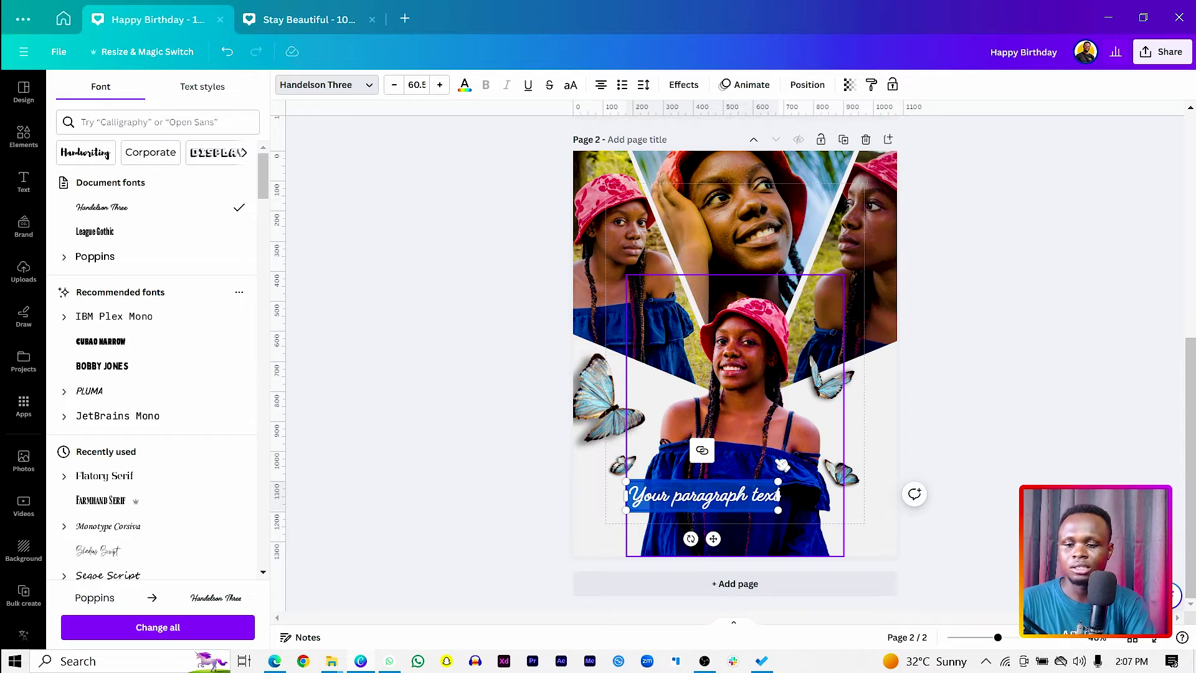
key("BackSpace")
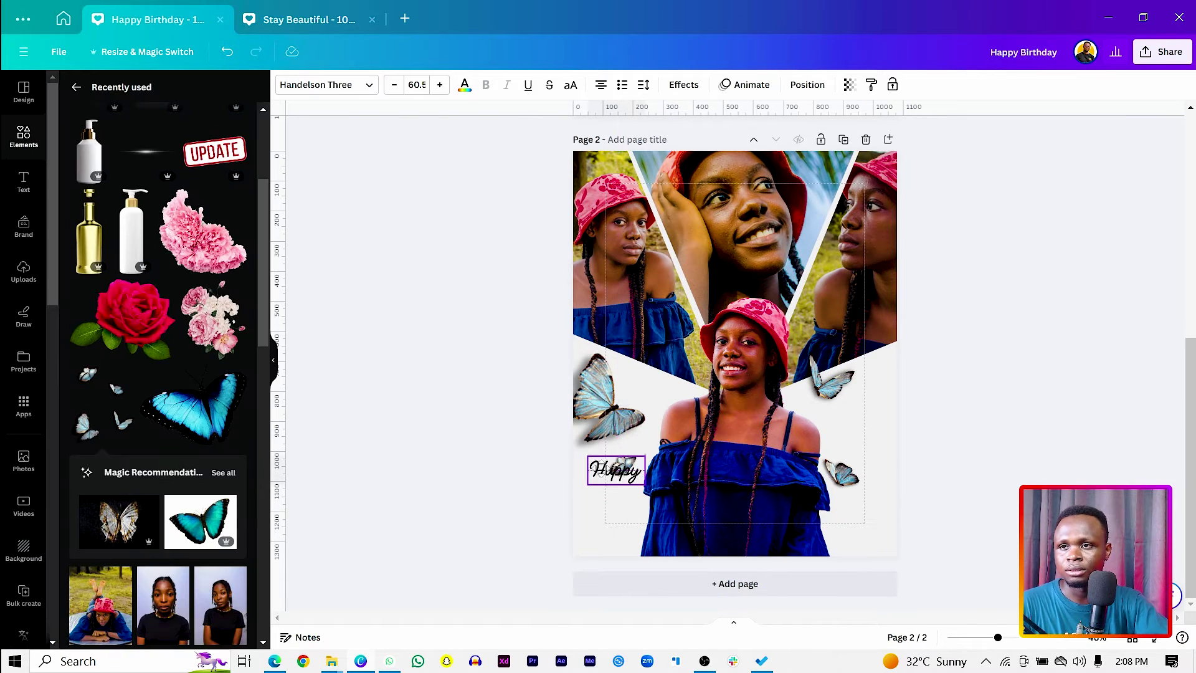
Duplicate it as 'Birthday' at size 133 and arrange 'Happy' just above it.
key("ctrl+d")
left_click_drag(616, 470, 616, 501)
double_click(597, 503)
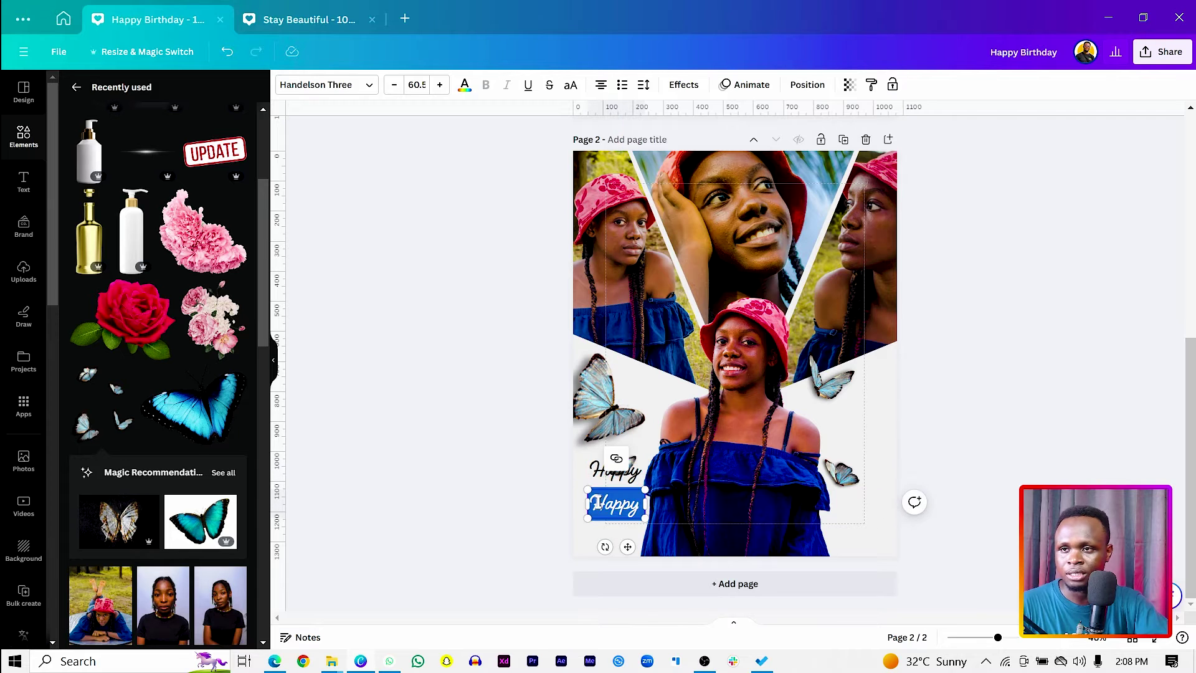
type("Birth")
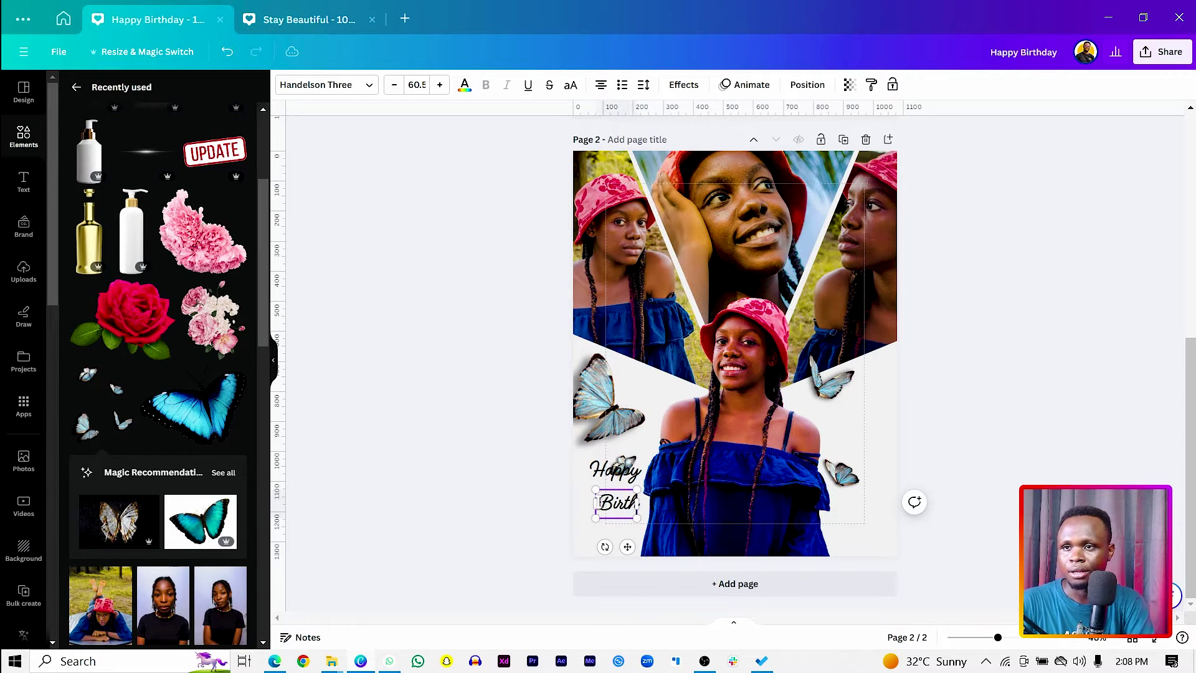
type("day")
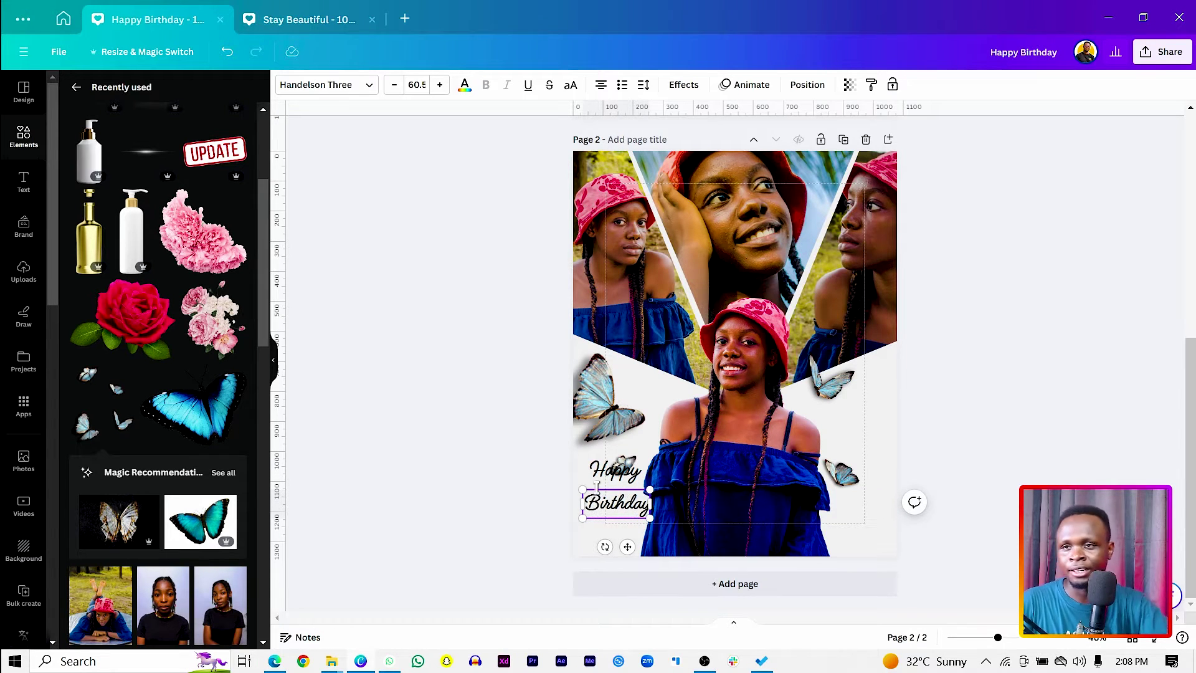
left_click_drag(653, 518, 737, 564)
left_click(548, 531)
left_click_drag(612, 525, 636, 511)
left_click(547, 459)
left_click_drag(615, 469, 659, 422)
Select both title words and eyedrop pink from the hat as their text colour.
left_click(614, 439)
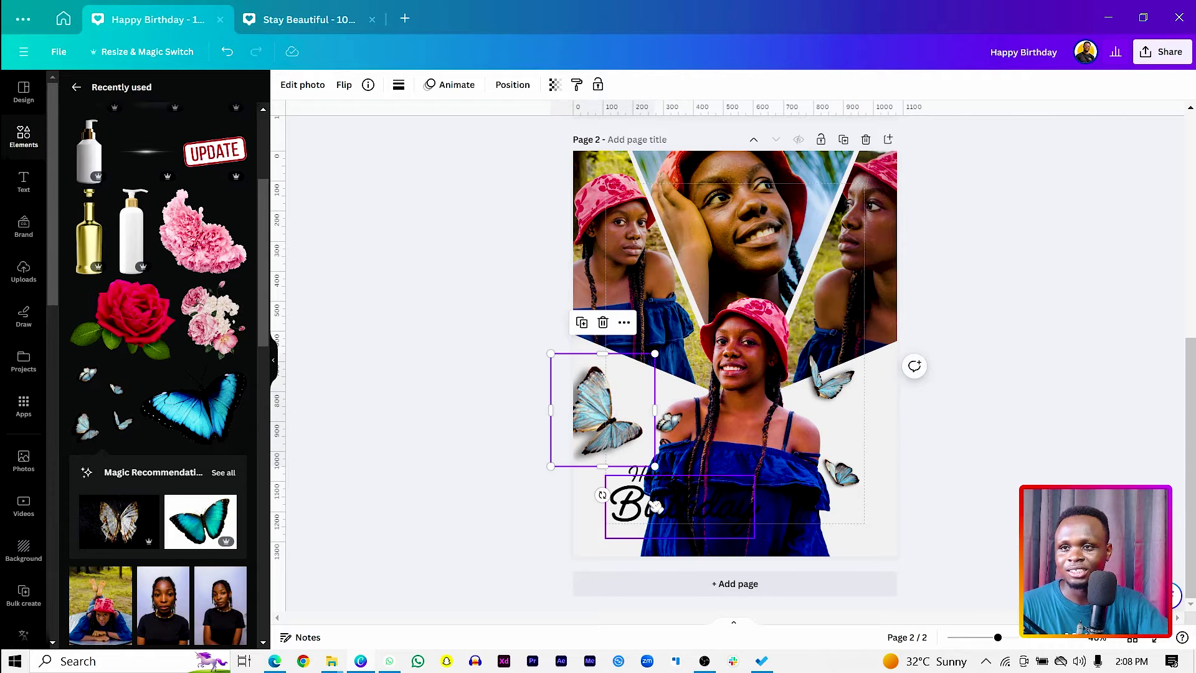
left_click(656, 482)
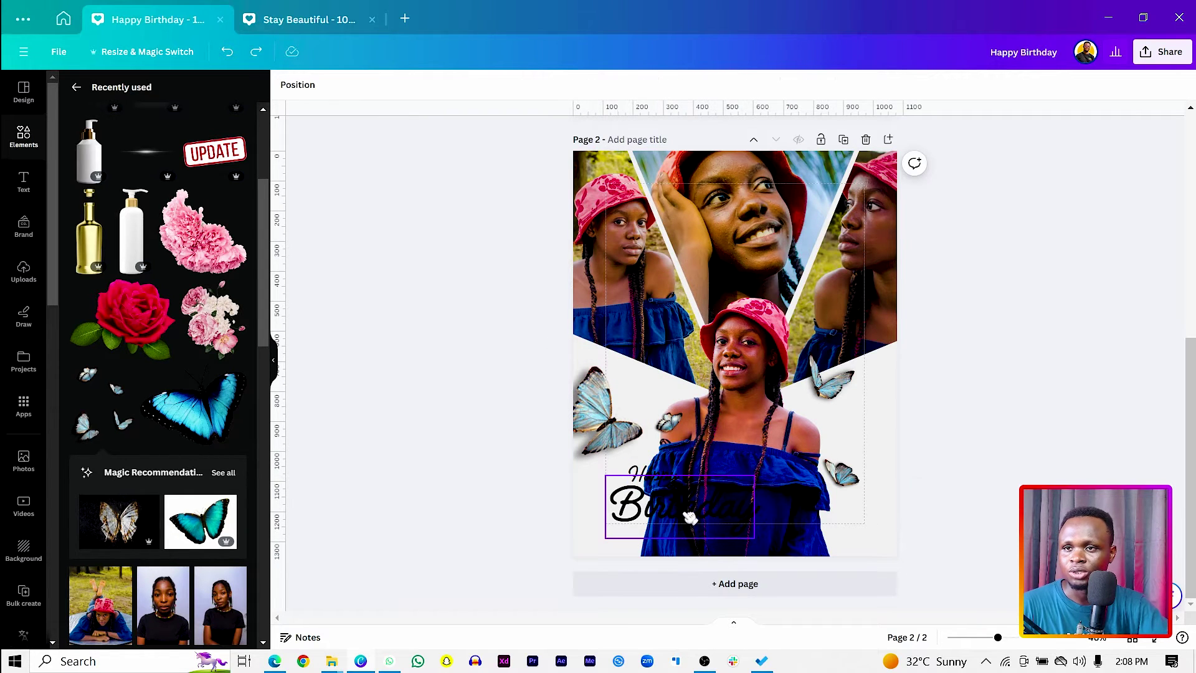
left_click(656, 473, "shift")
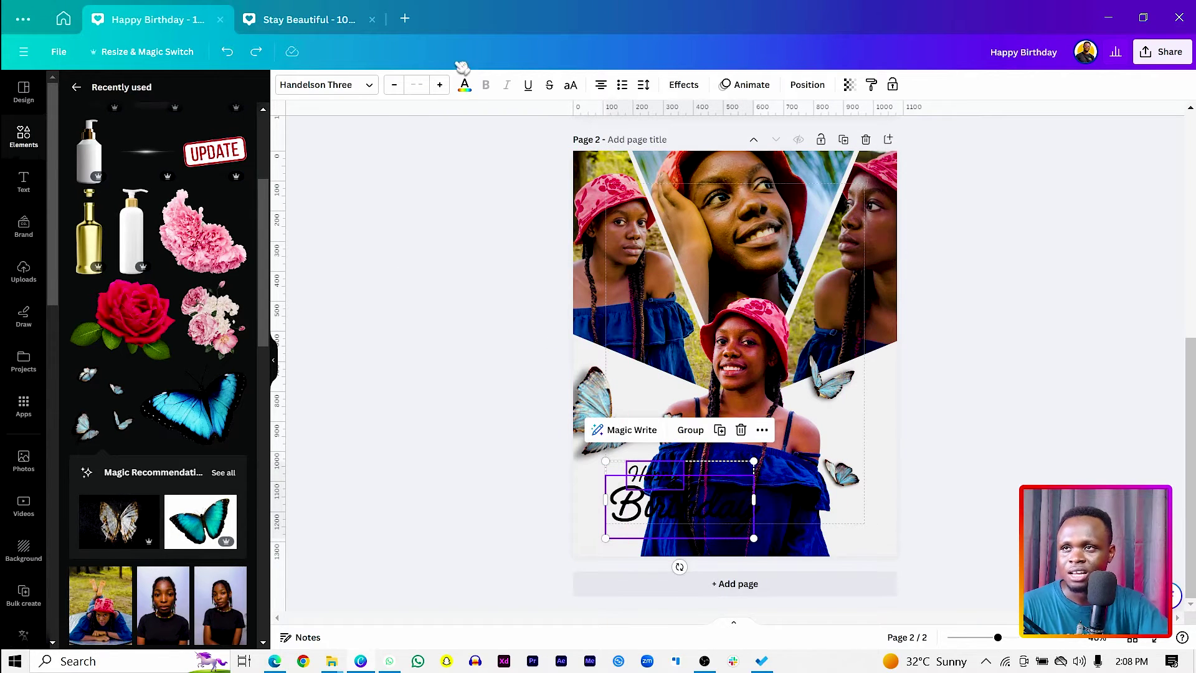
left_click(464, 85)
left_click(70, 124)
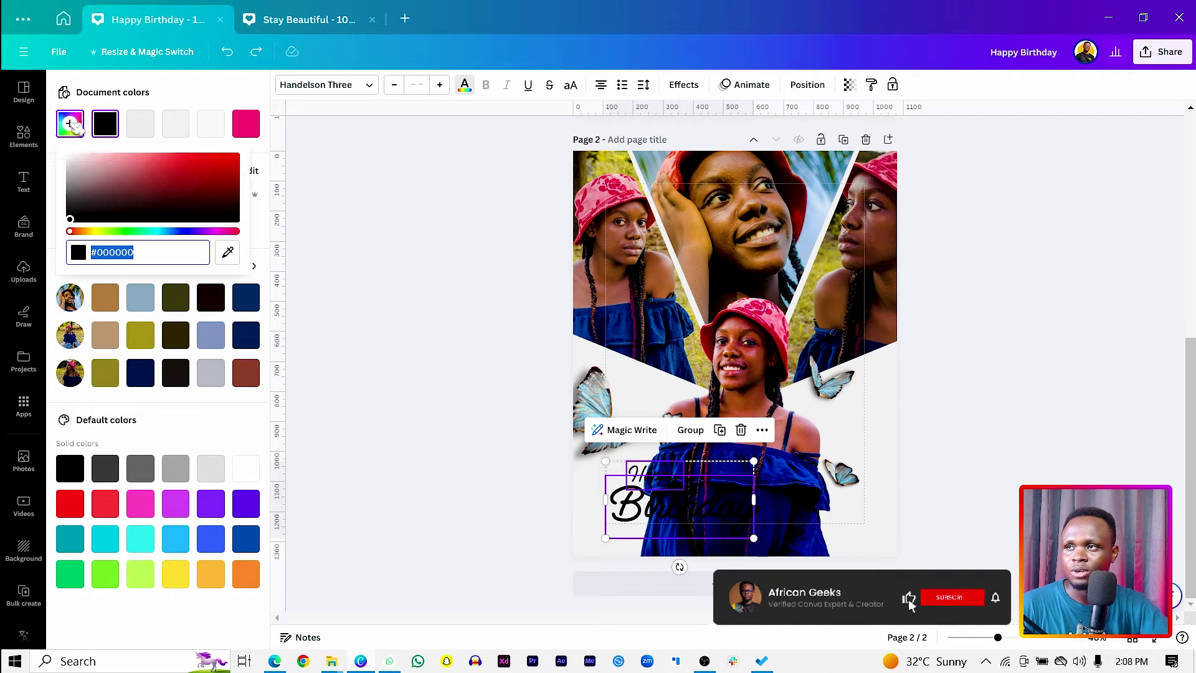
left_click(228, 252)
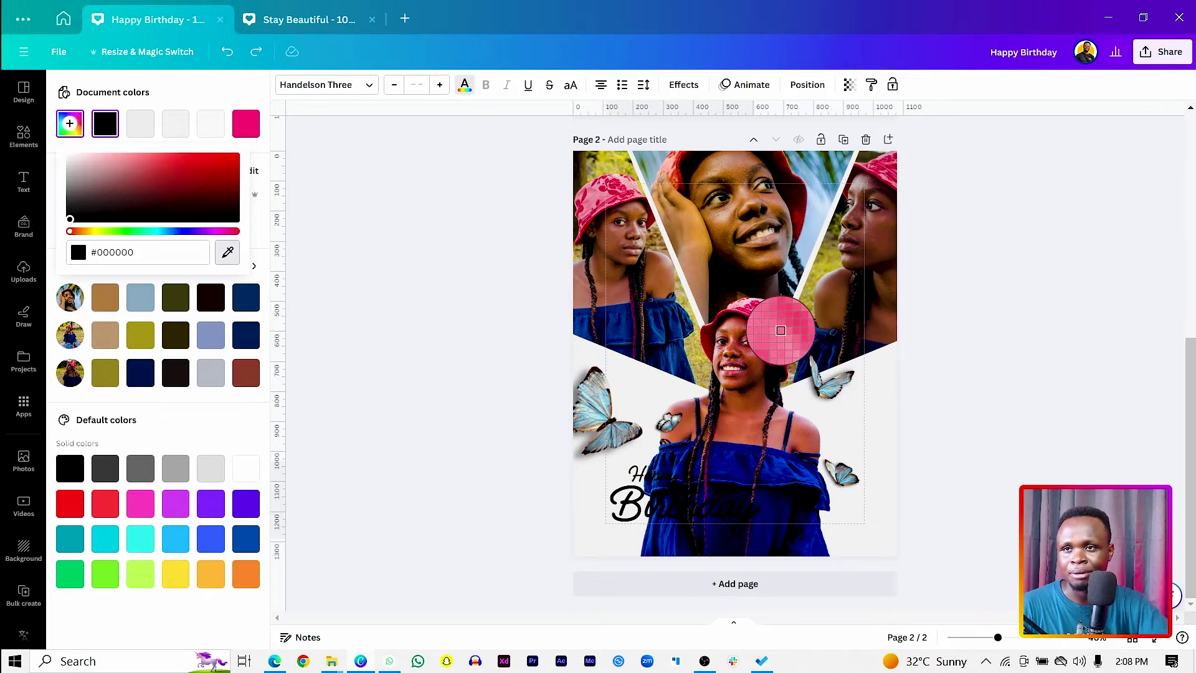
left_click(781, 330)
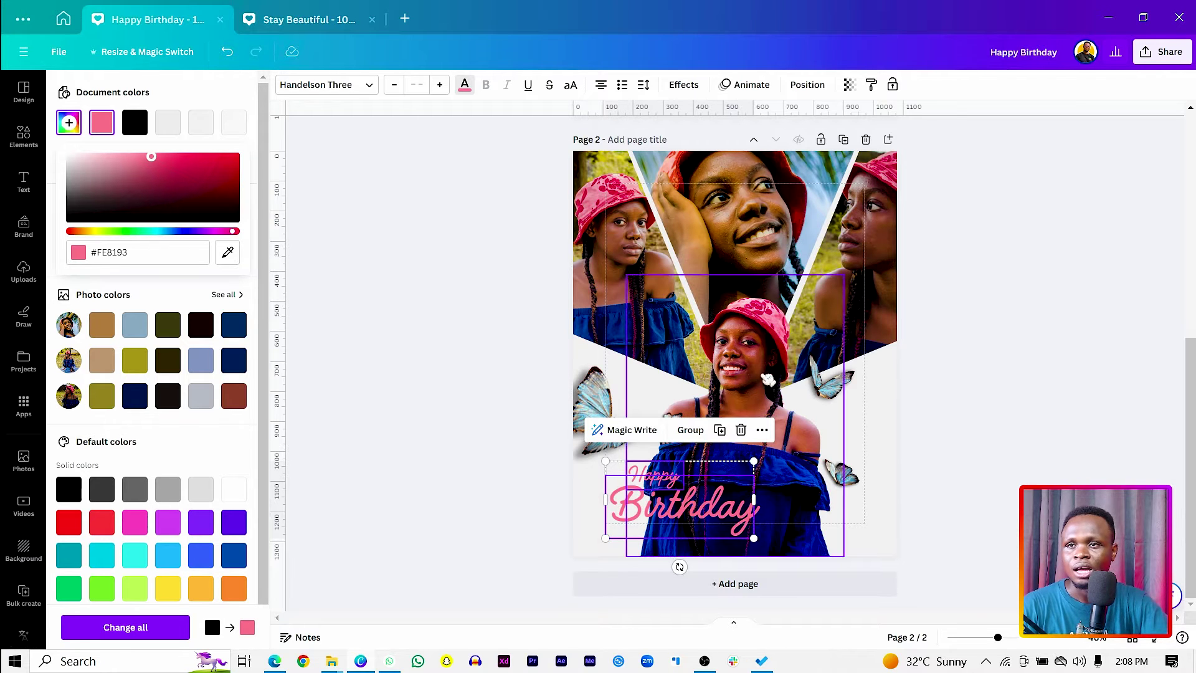
Resample the hat, settling on a lighter pink, and reselect both title words.
left_click(228, 260)
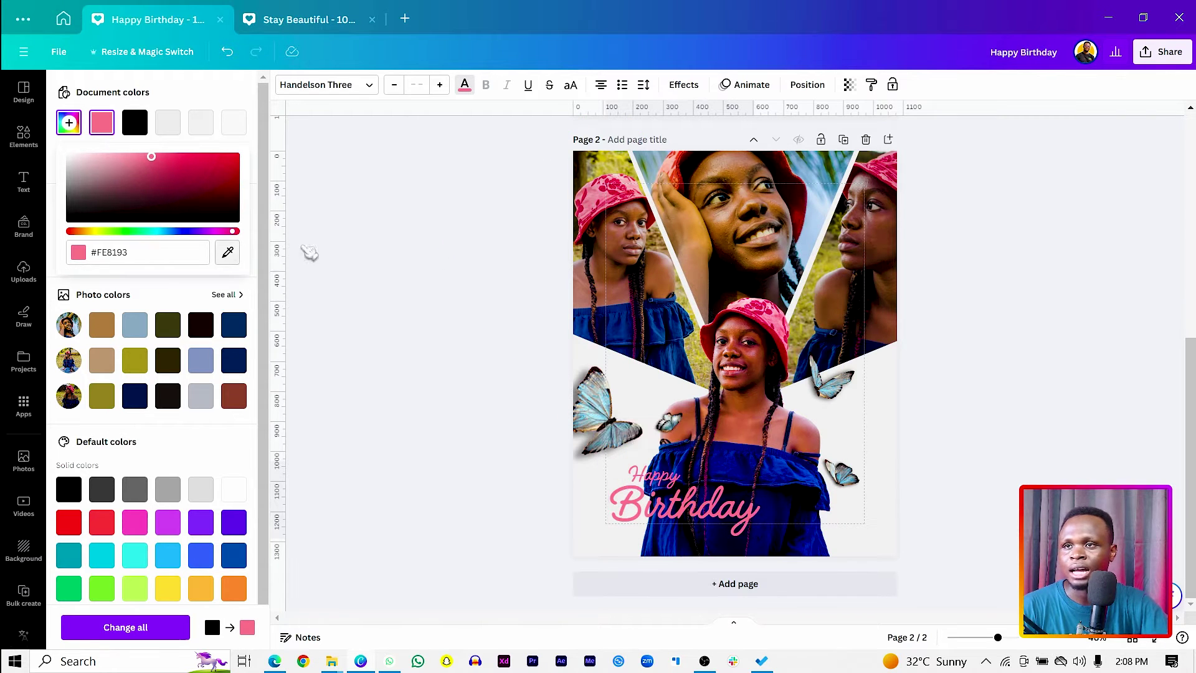
left_click(782, 344)
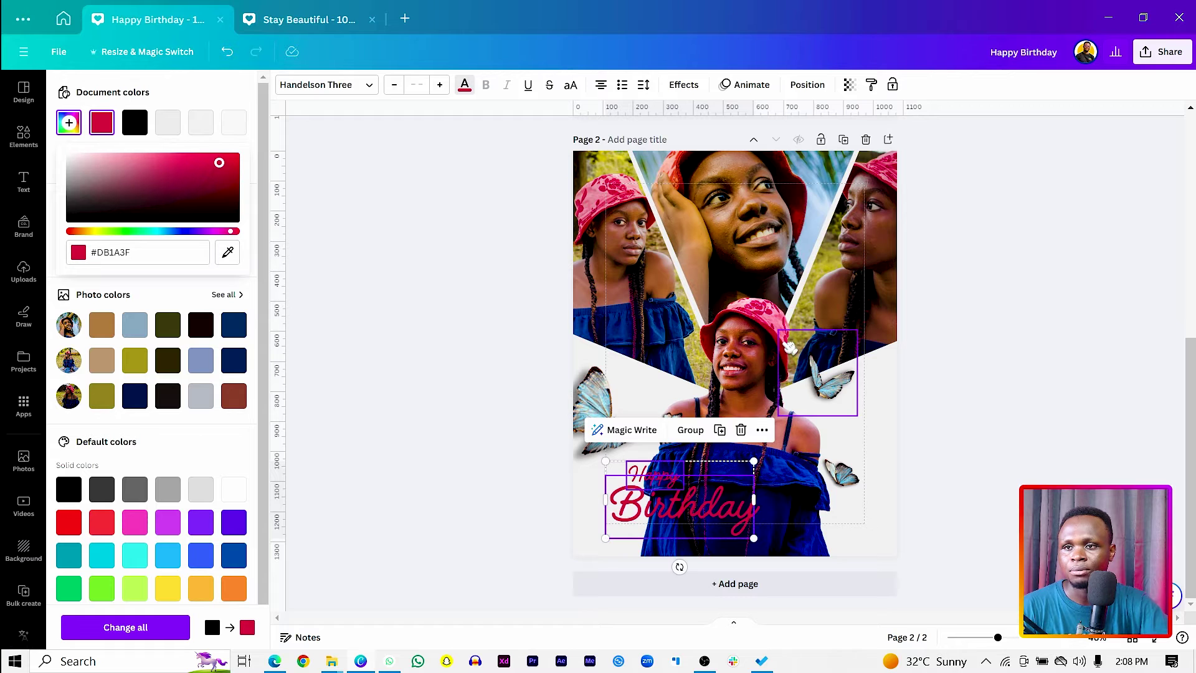
left_click(237, 259)
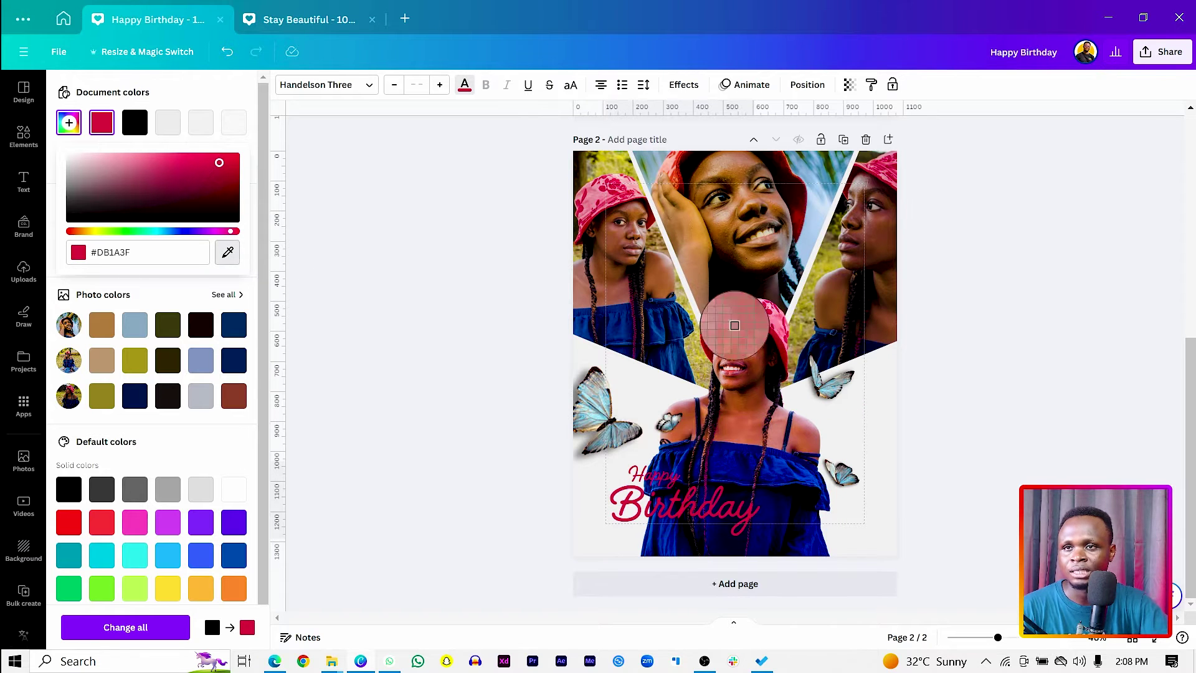
left_click(777, 321)
left_click(414, 507)
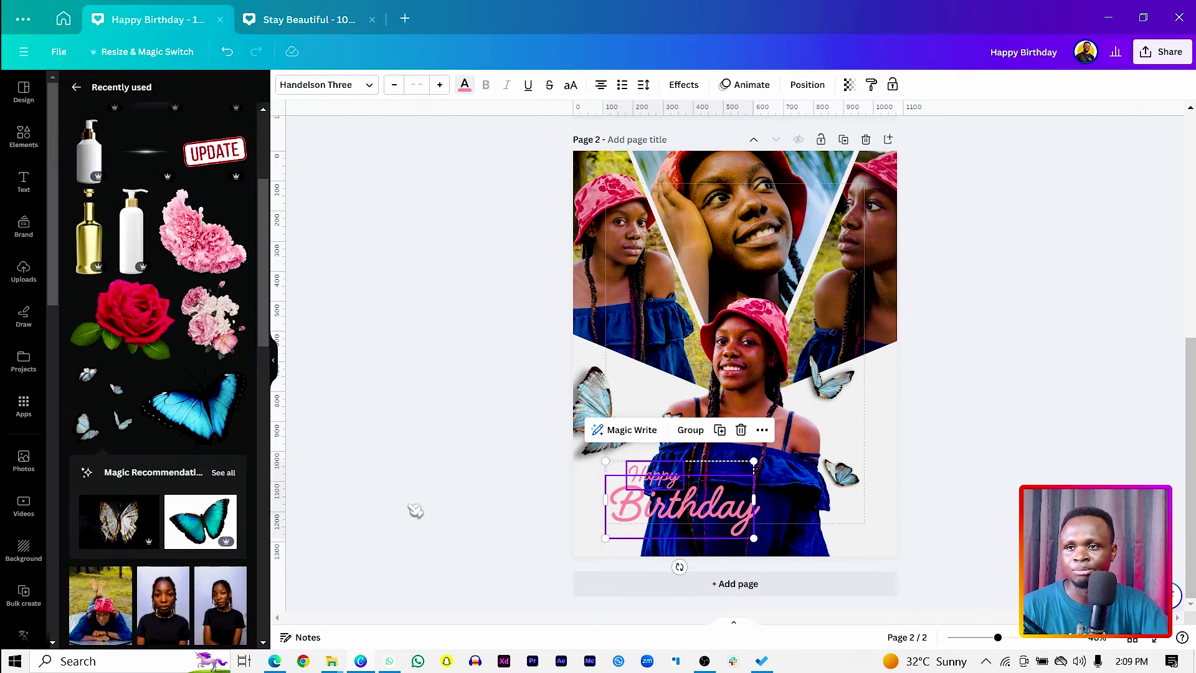
left_click(666, 480)
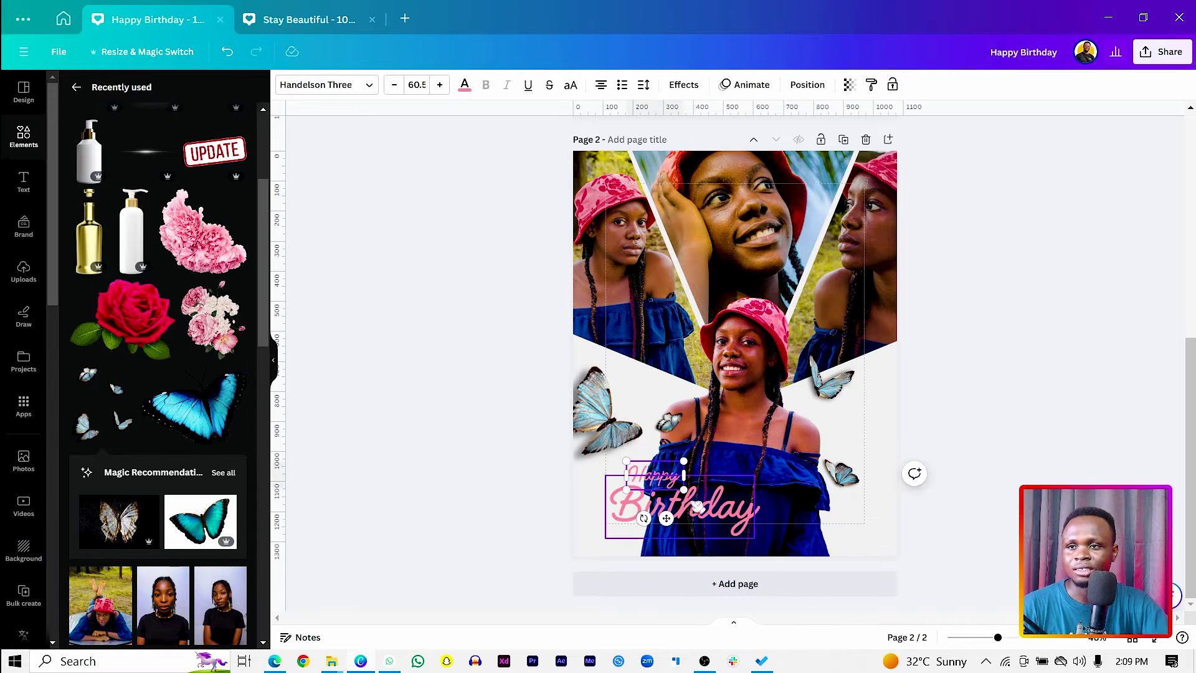
left_click(724, 512, "shift")
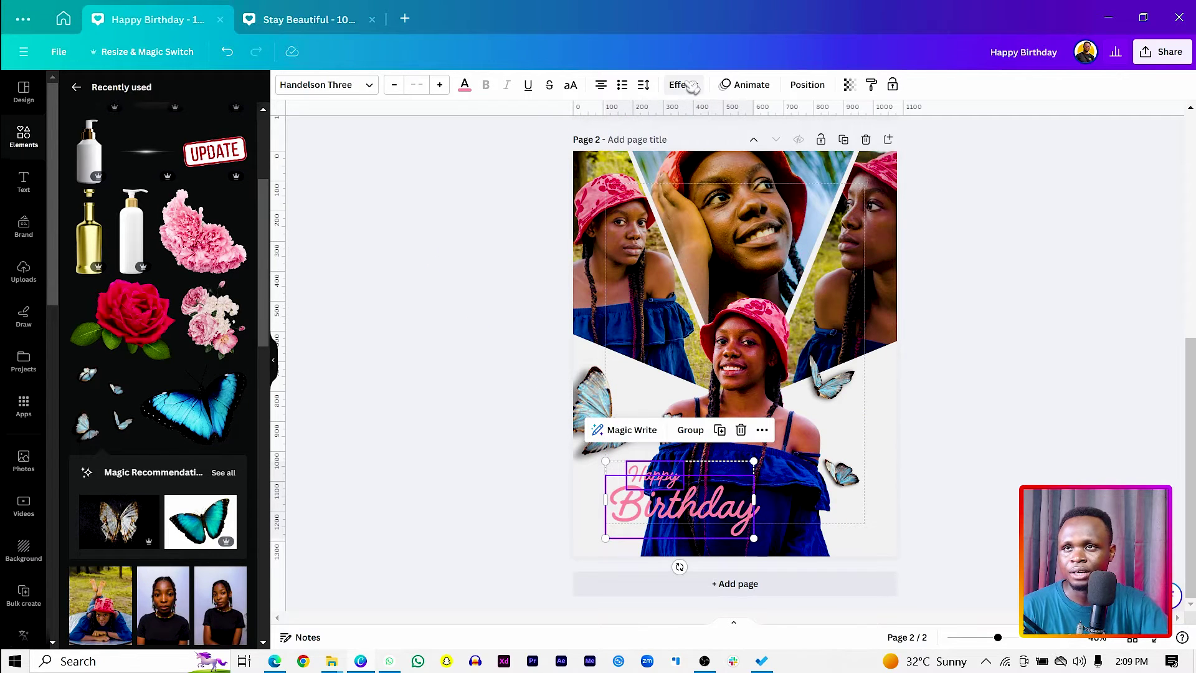
left_click(683, 85)
Add a black Shadow effect with blur 17, transparency 45 and offset 13.
left_click(162, 166)
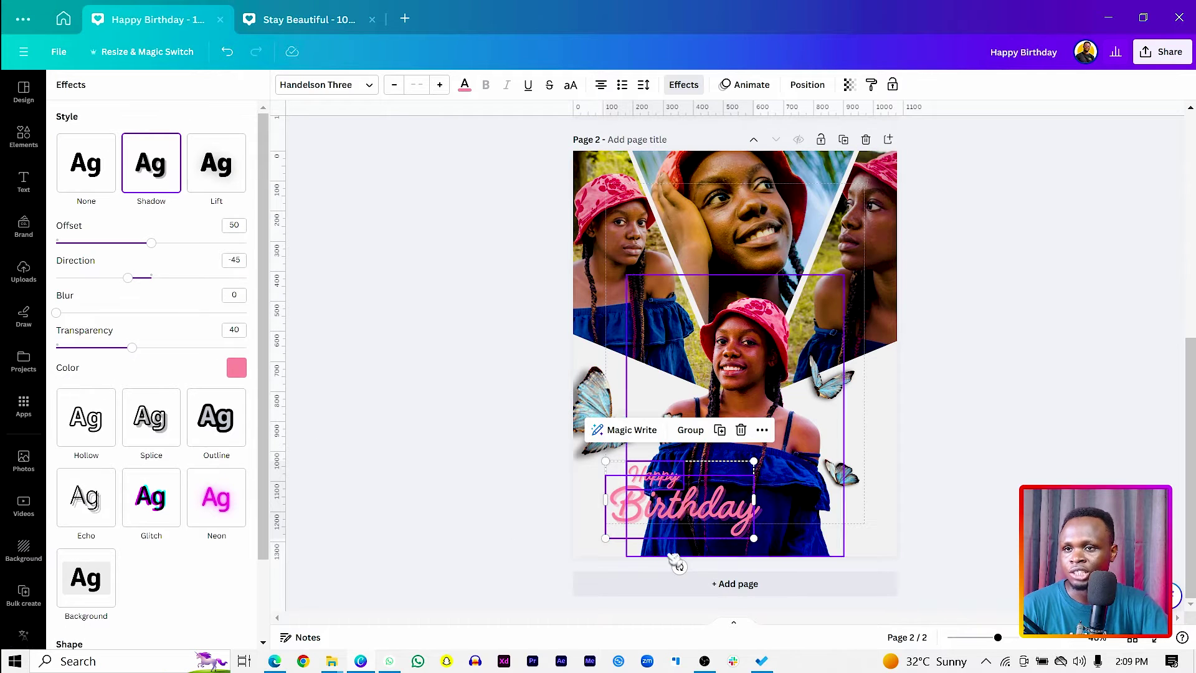
left_click(233, 368)
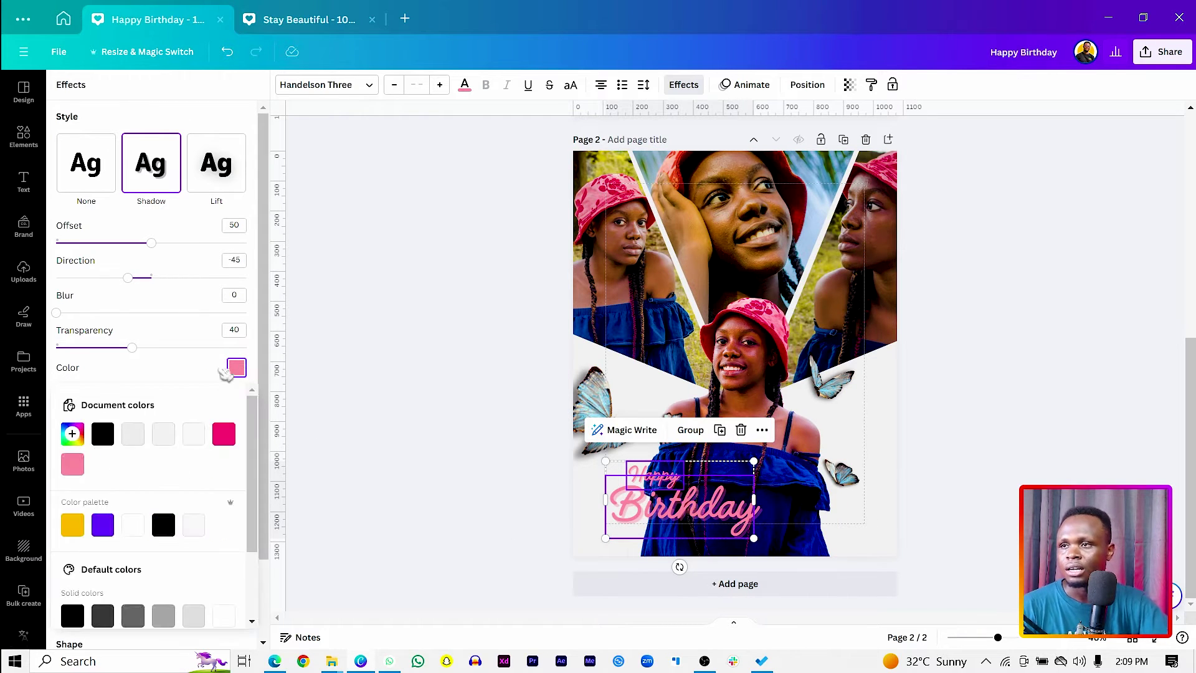
left_click(103, 435)
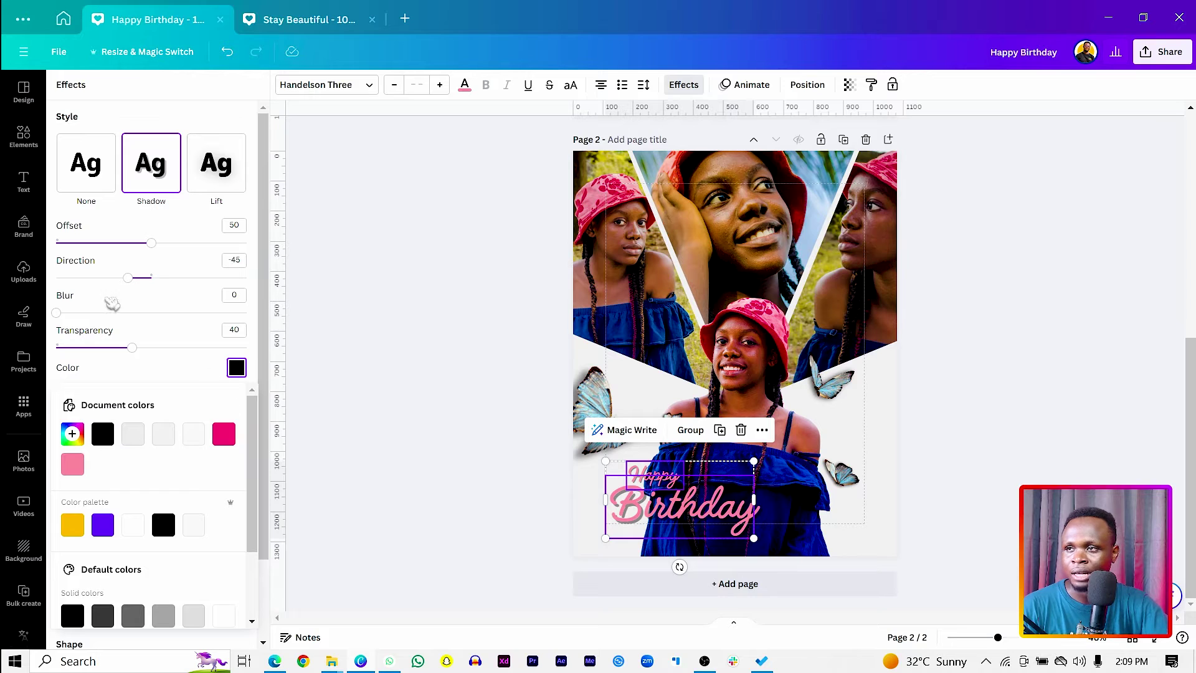
left_click_drag(138, 354, 218, 349)
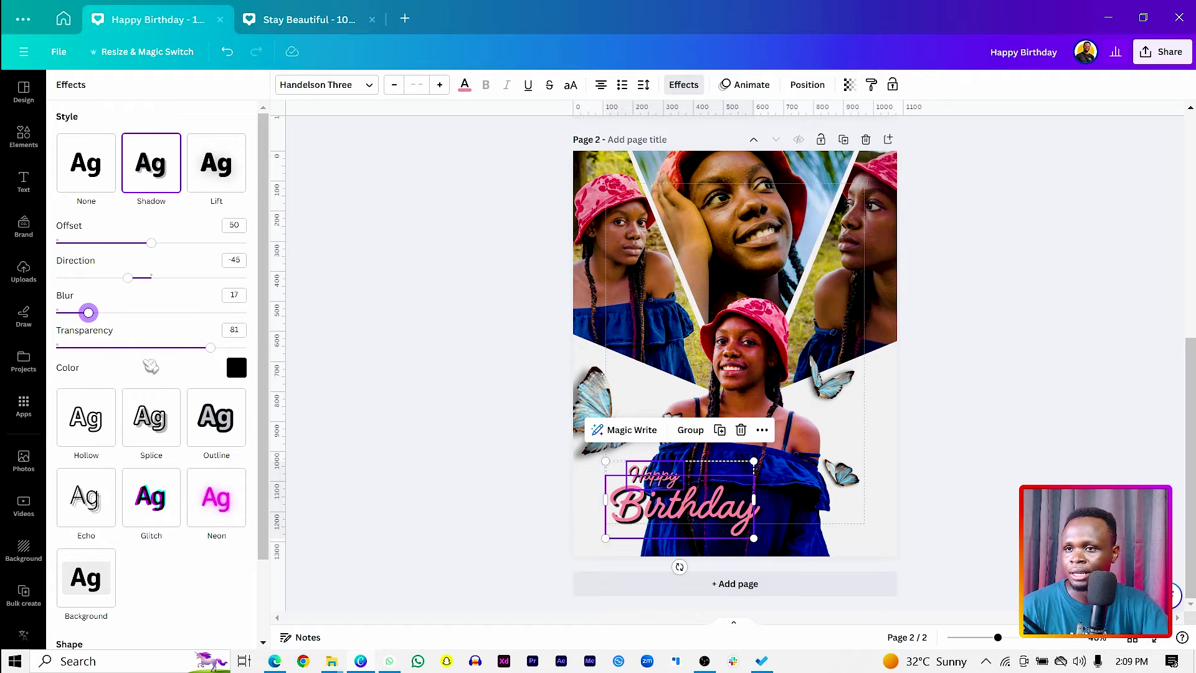
left_click_drag(214, 352, 148, 364)
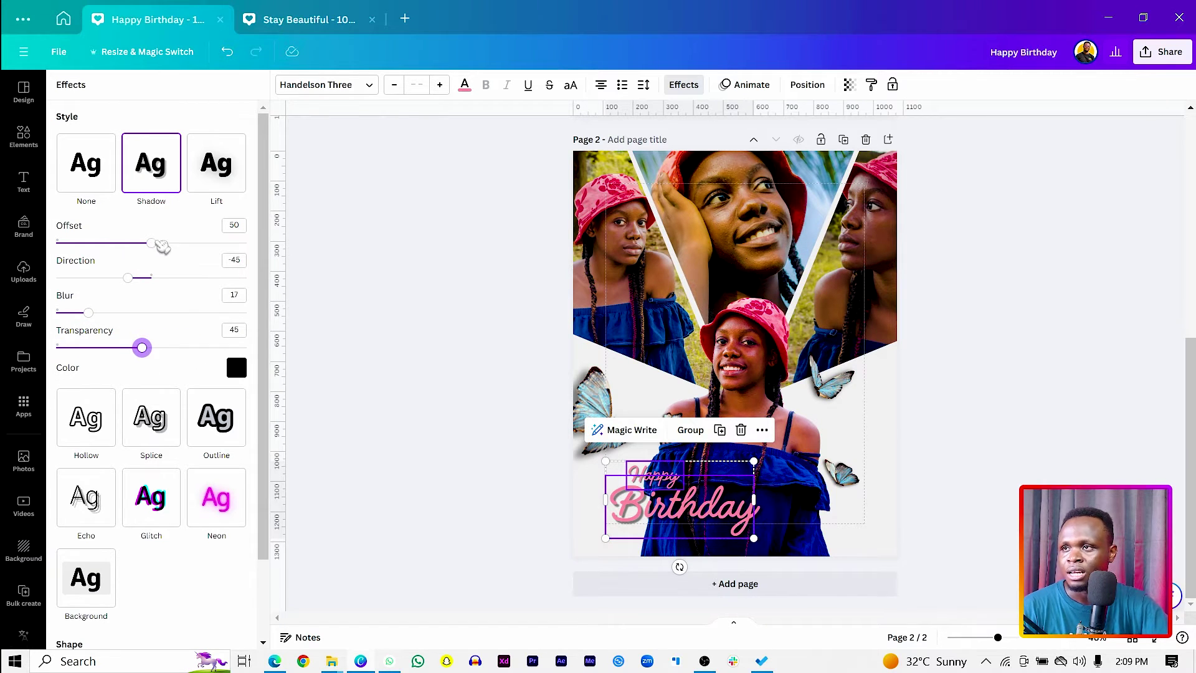
left_click_drag(159, 244, 89, 273)
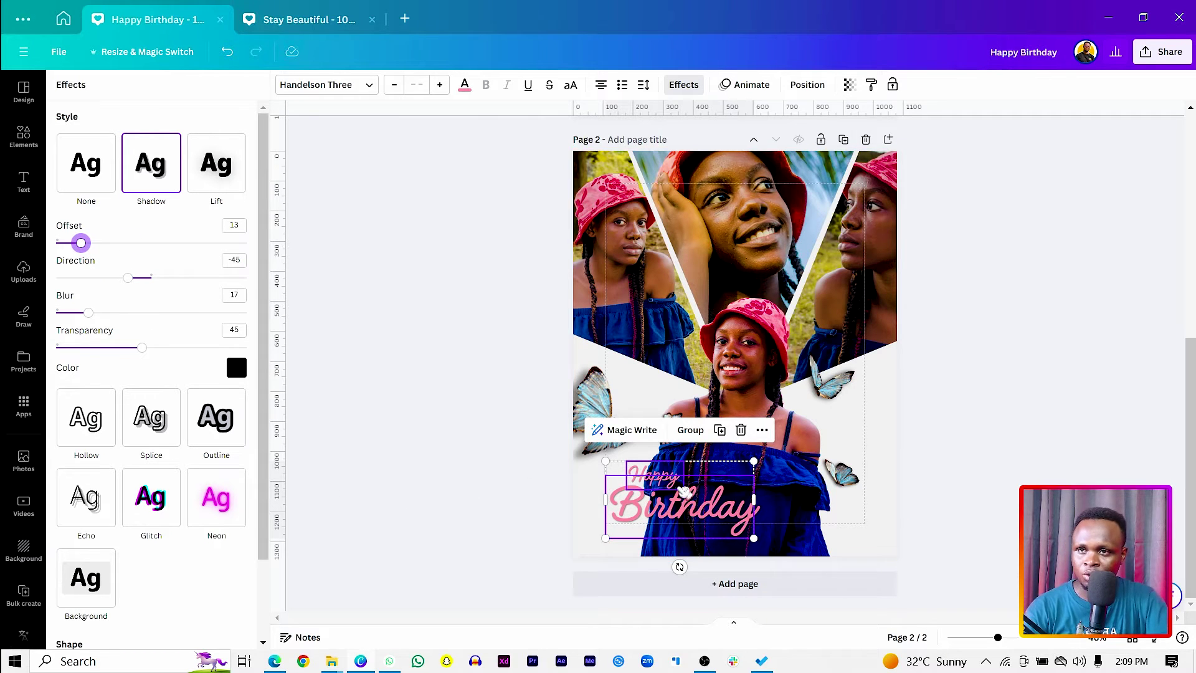
Move both Happy Birthday words up slightly.
left_click(520, 489)
left_click(676, 485)
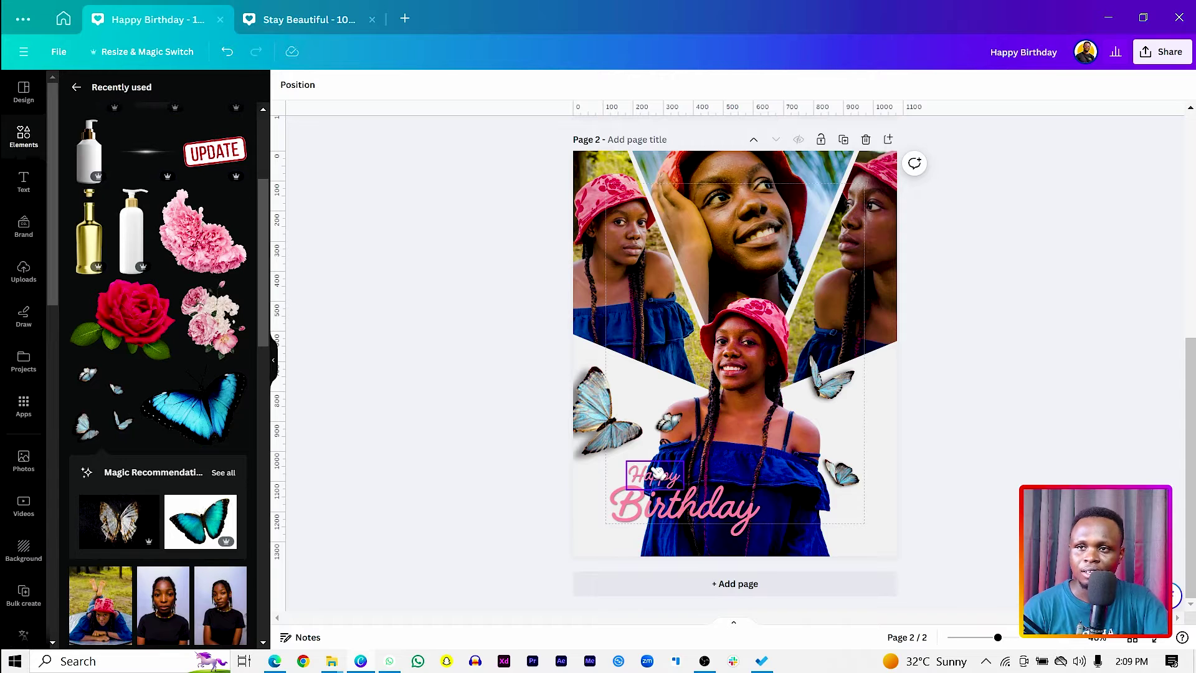
left_click(685, 501, "shift")
left_click_drag(695, 501, 703, 498)
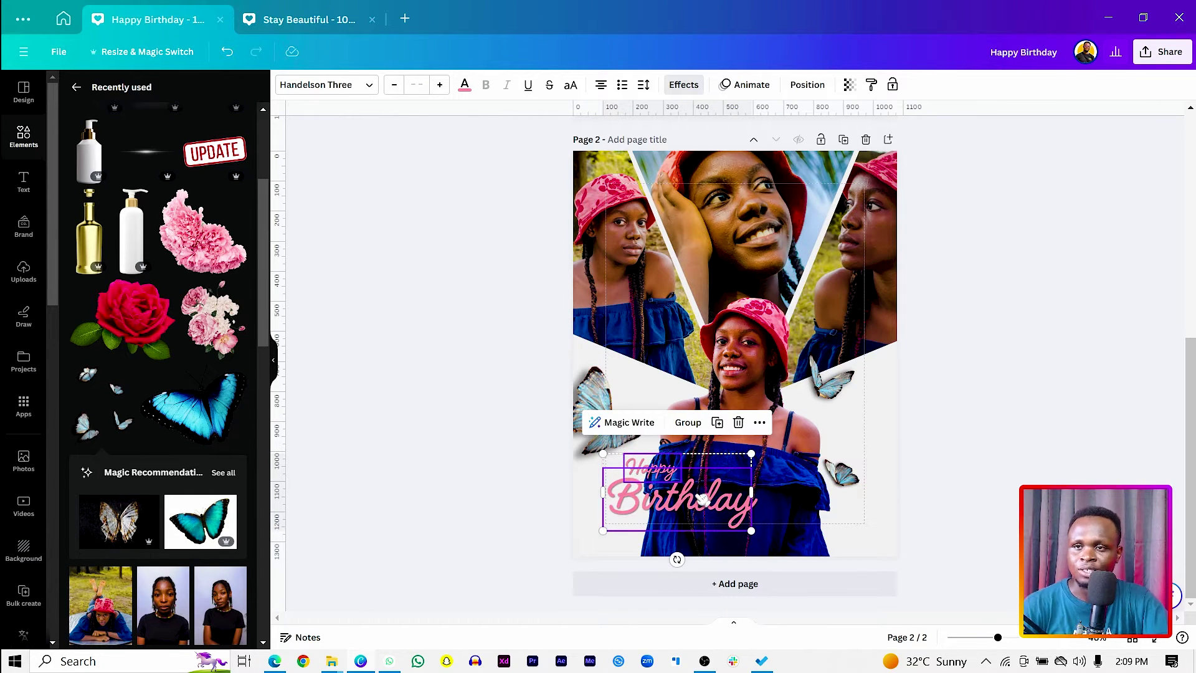
left_click(525, 499)
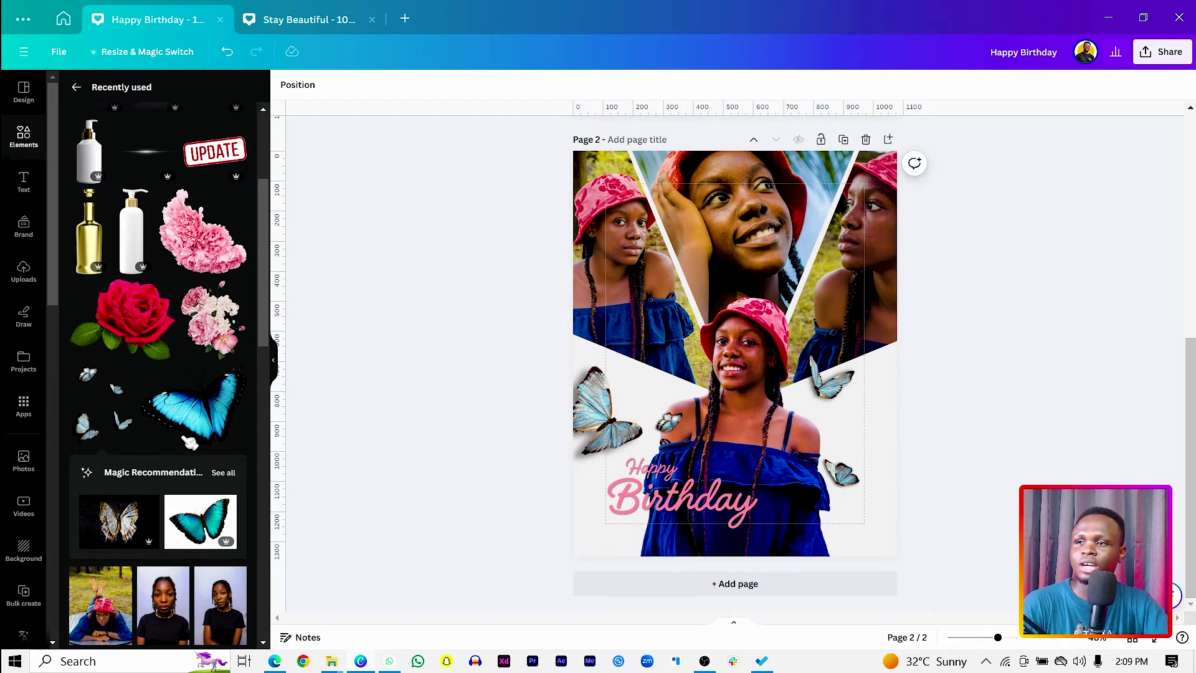
Search Elements for 'flower' and browse all the flower photos.
left_click(77, 88)
left_click(146, 91)
type("flower")
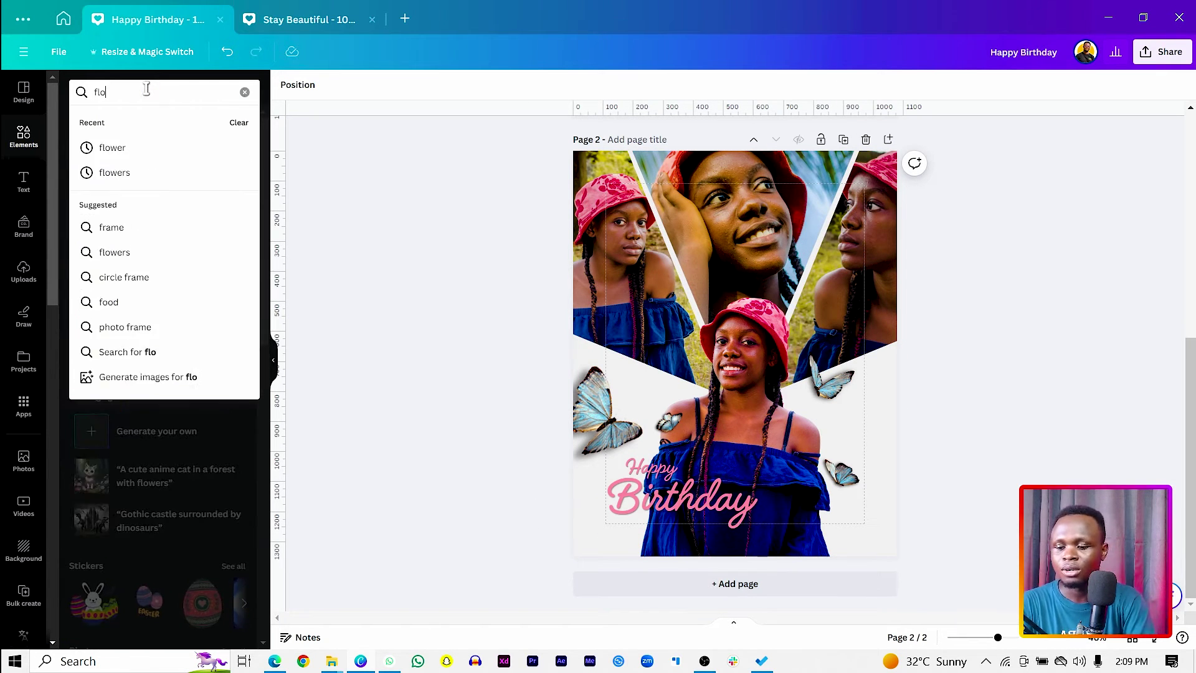
key("Return")
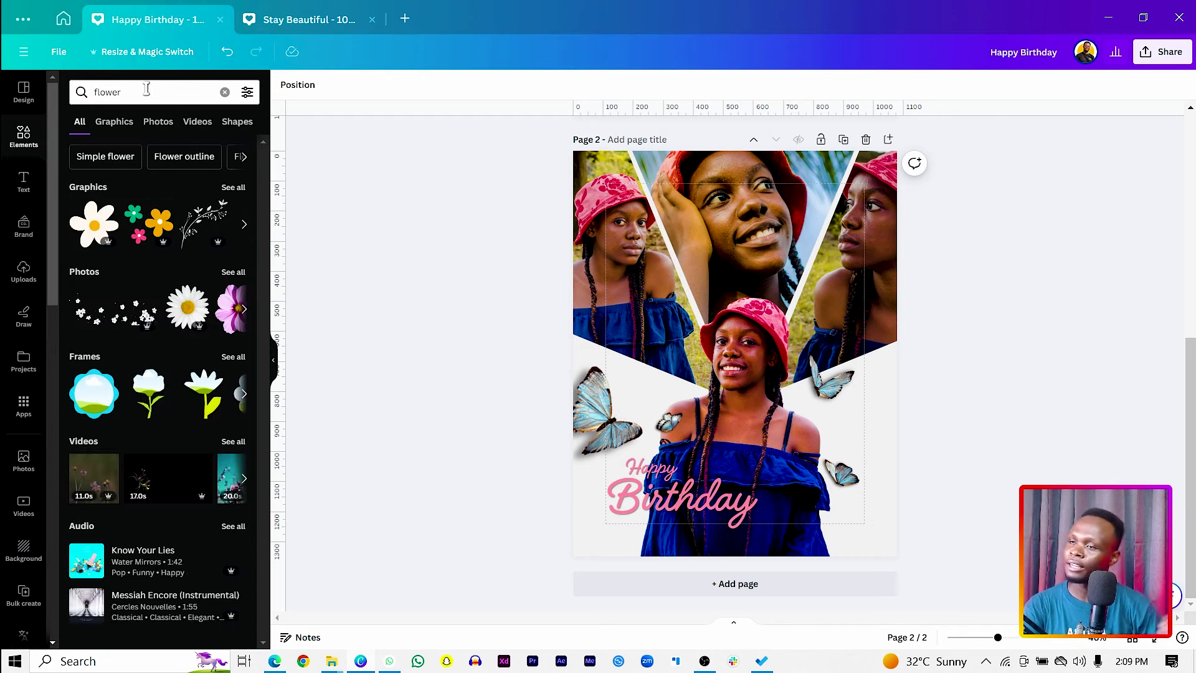
left_click(234, 272)
scroll(154, 354, "down", 3)
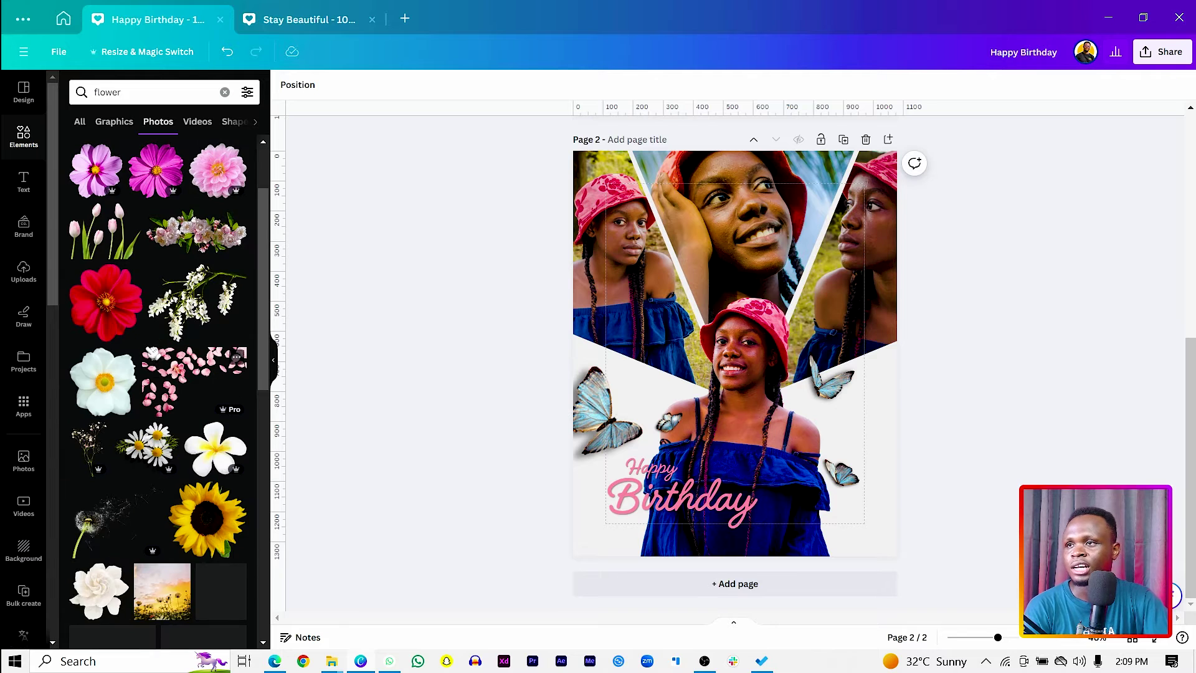
Place a pink flower photo at the page's bottom-right.
left_click(223, 184)
left_click_drag(749, 350, 867, 620)
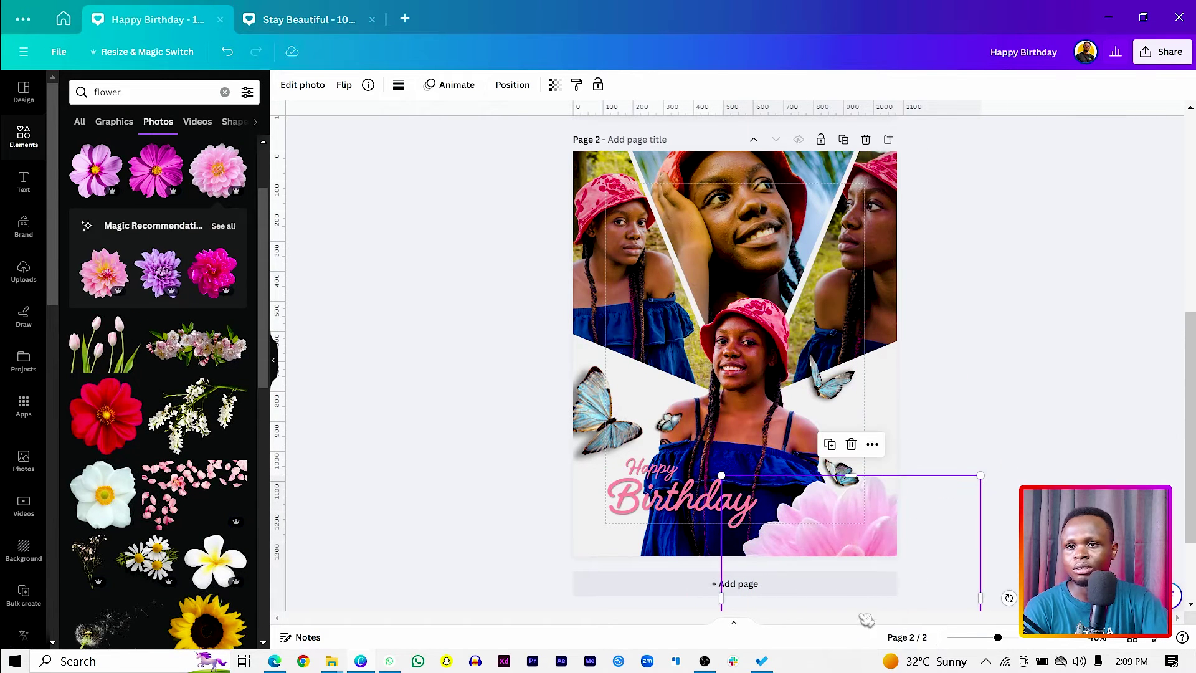
scroll(838, 433, "down", 2)
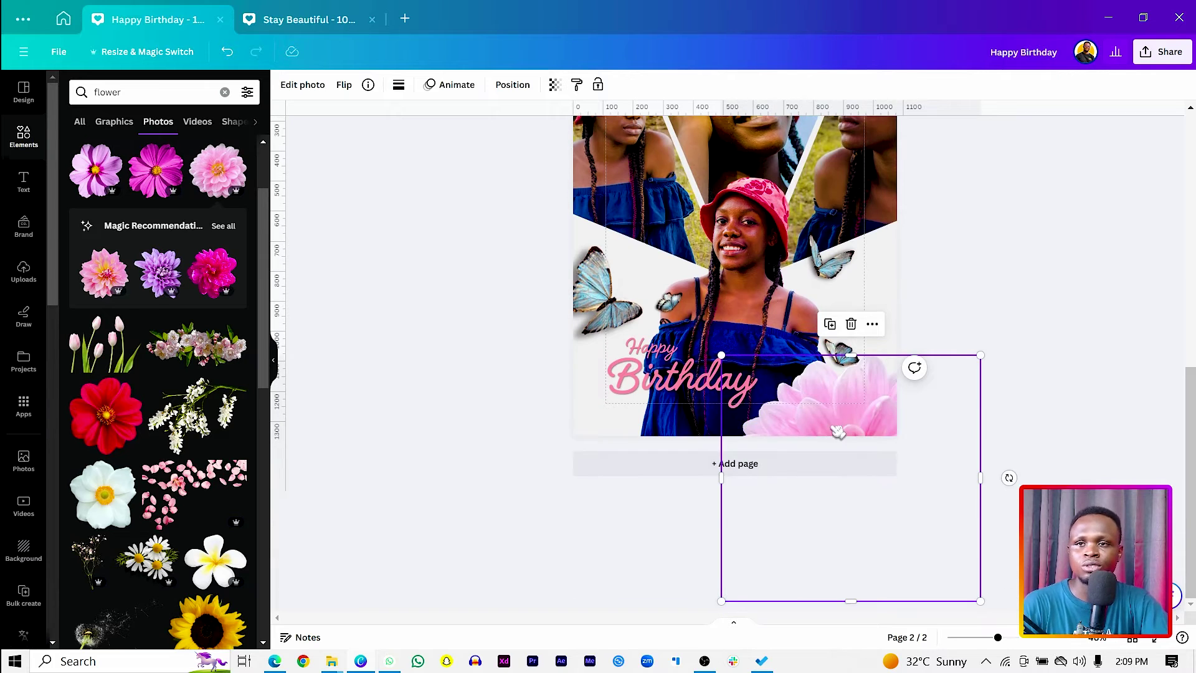
left_click_drag(836, 418, 629, 422)
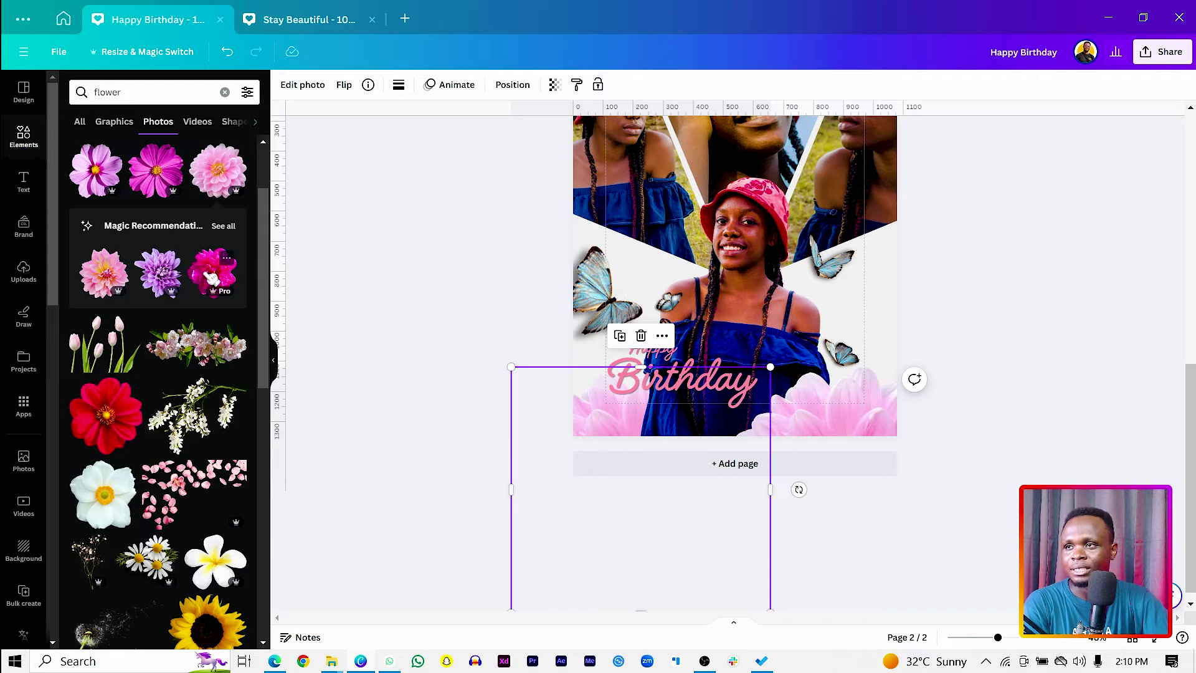
Add a second pink flower, delete the extra copy, and rotate and position it along the bottom-left.
left_click(212, 279)
left_click_drag(615, 390, 944, 499)
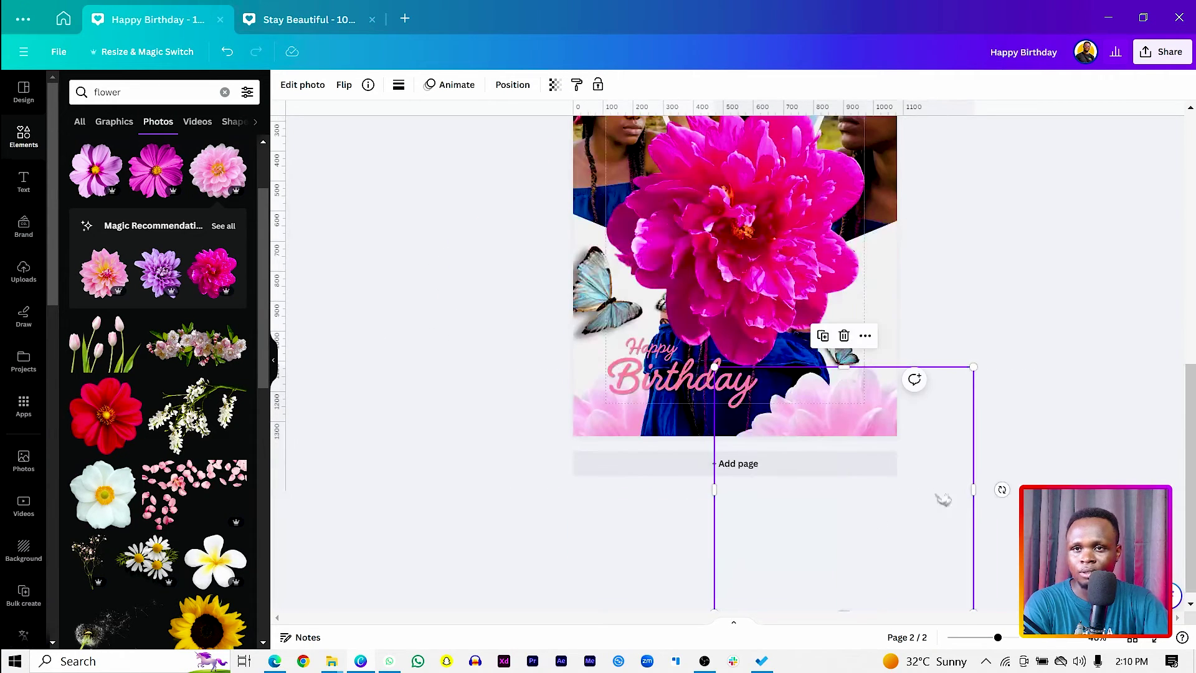
left_click_drag(1118, 337, 598, 525)
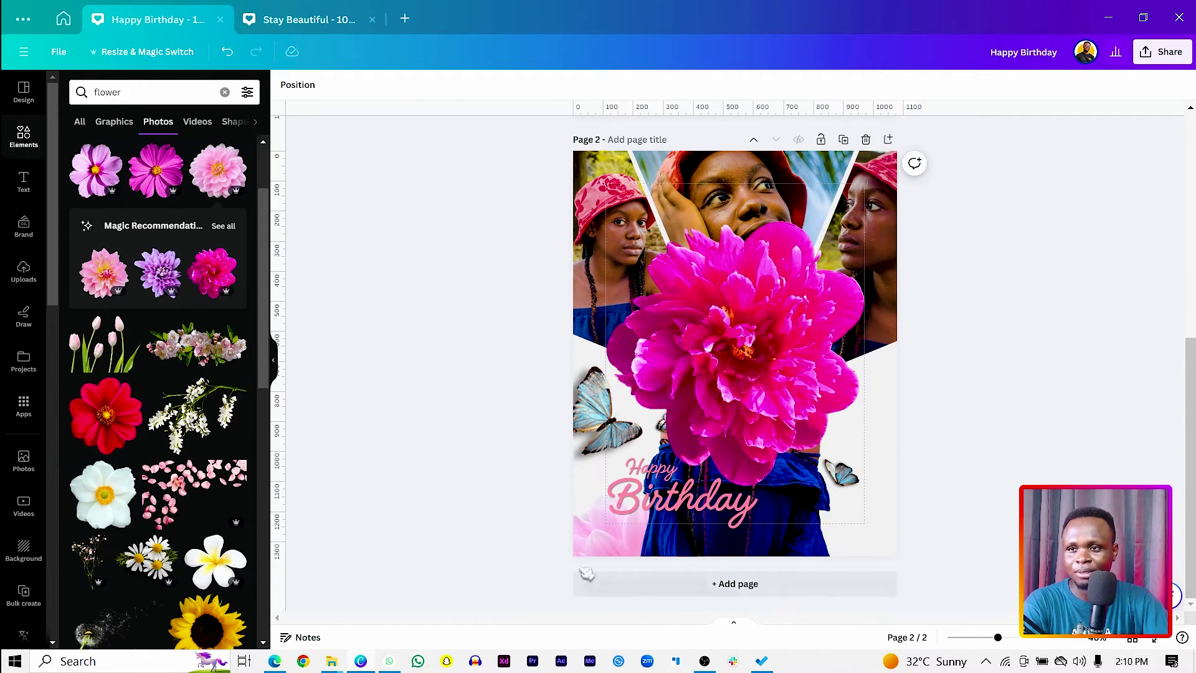
key("Delete")
left_click_drag(751, 351, 599, 544)
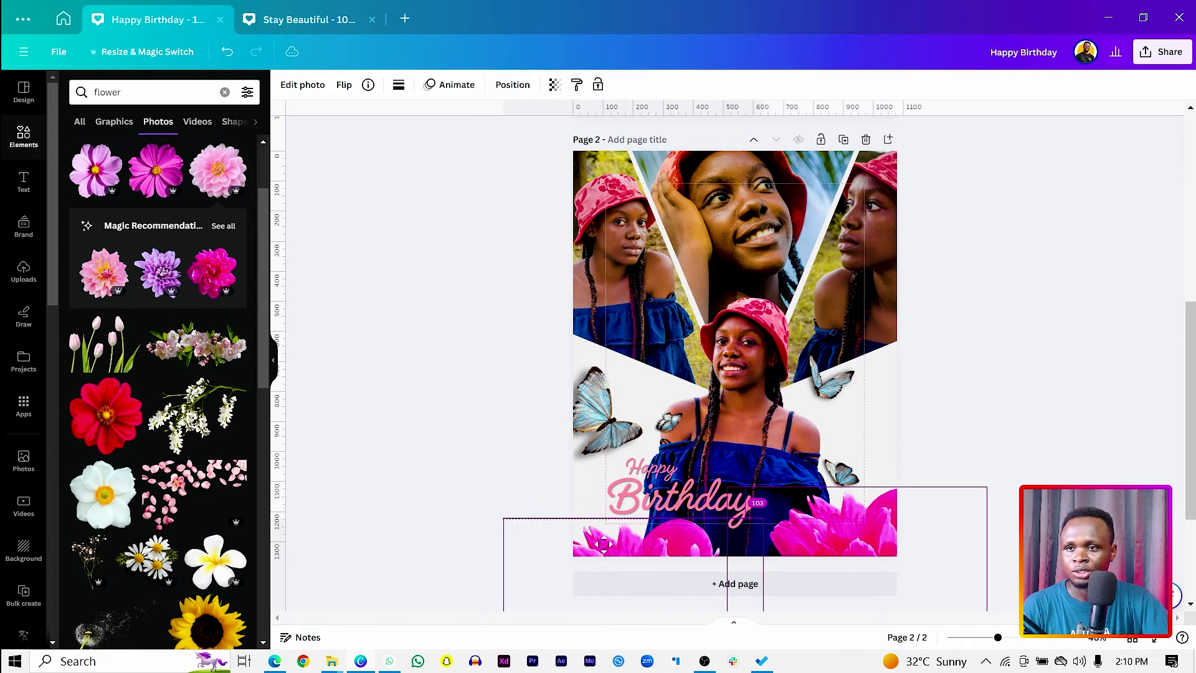
left_click_drag(486, 499, 466, 521)
left_click_drag(648, 559, 649, 324)
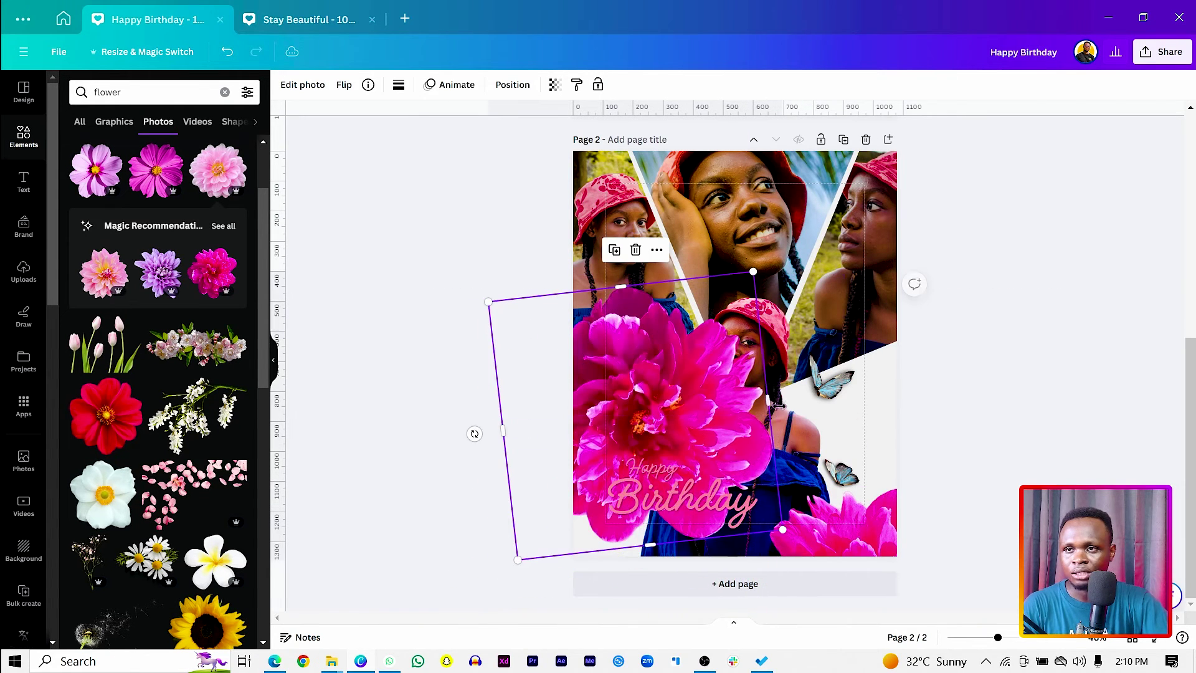
left_click_drag(473, 433, 729, 443)
left_click_drag(644, 376, 656, 584)
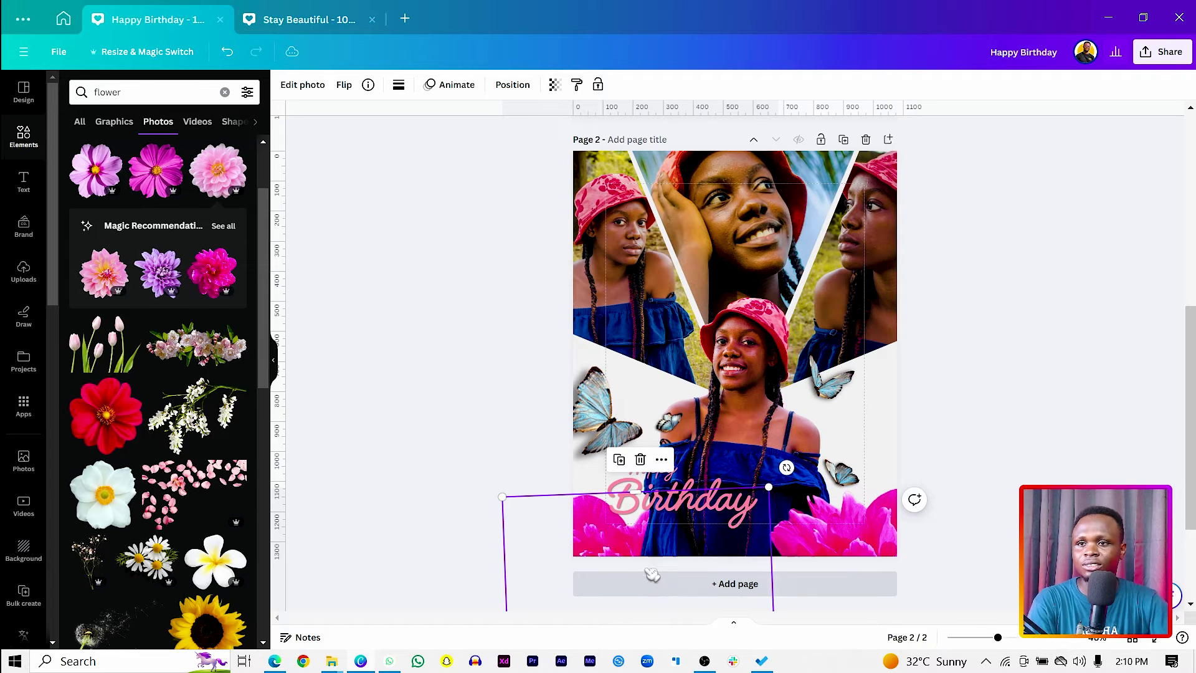
left_click_drag(590, 545, 829, 549)
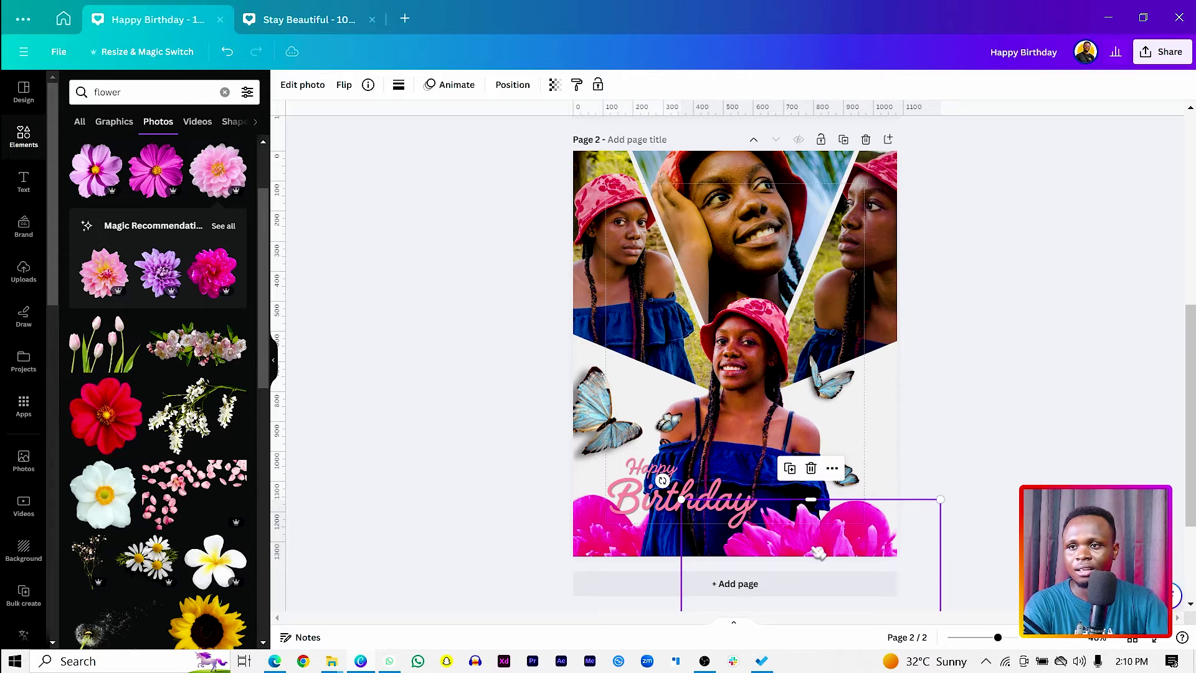
Lift both Happy Birthday title lines slightly.
left_click(644, 464)
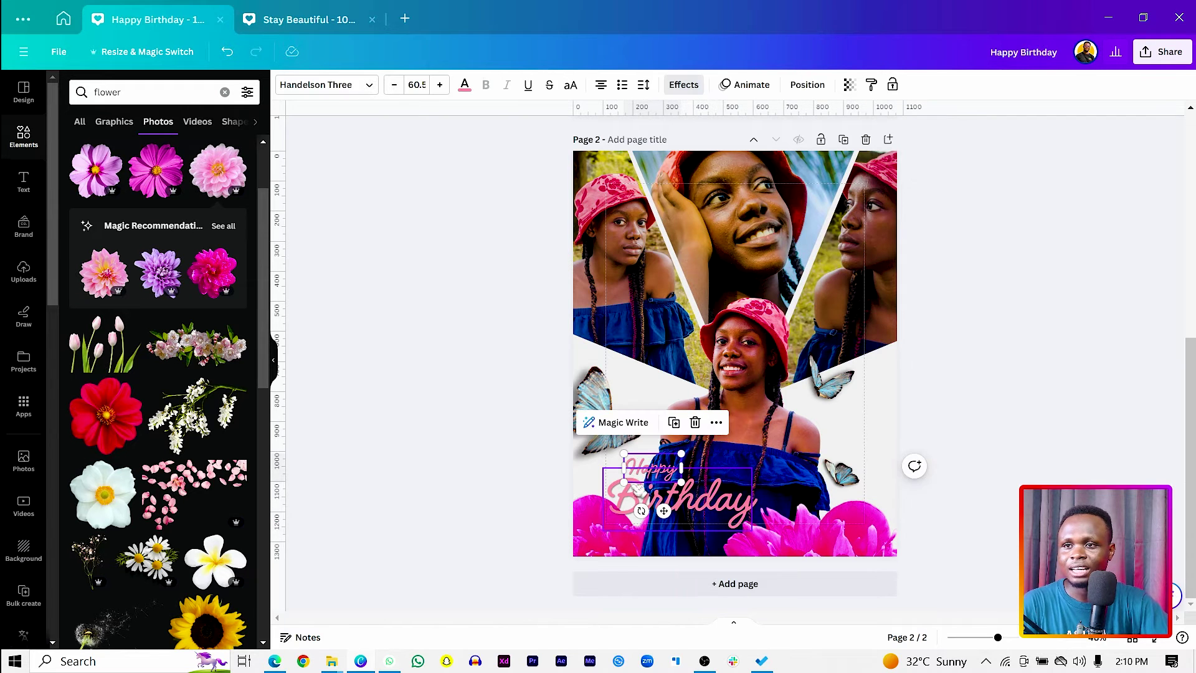
left_click(636, 498, "shift")
left_click_drag(636, 499, 636, 493)
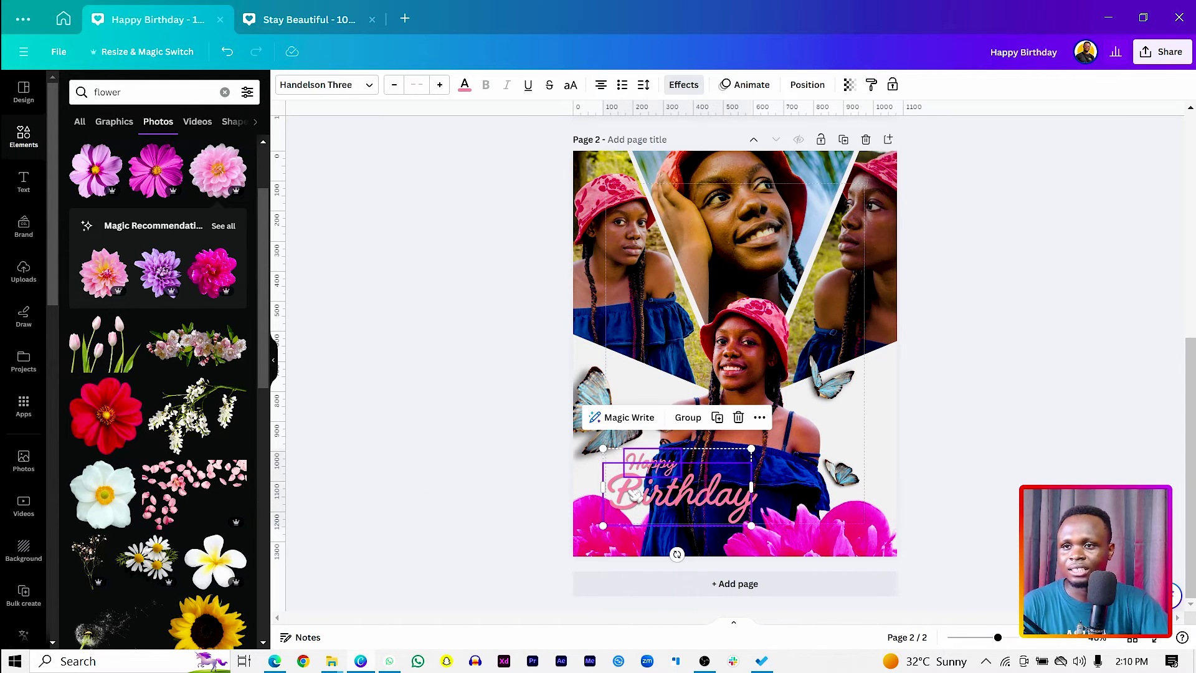
left_click(474, 449)
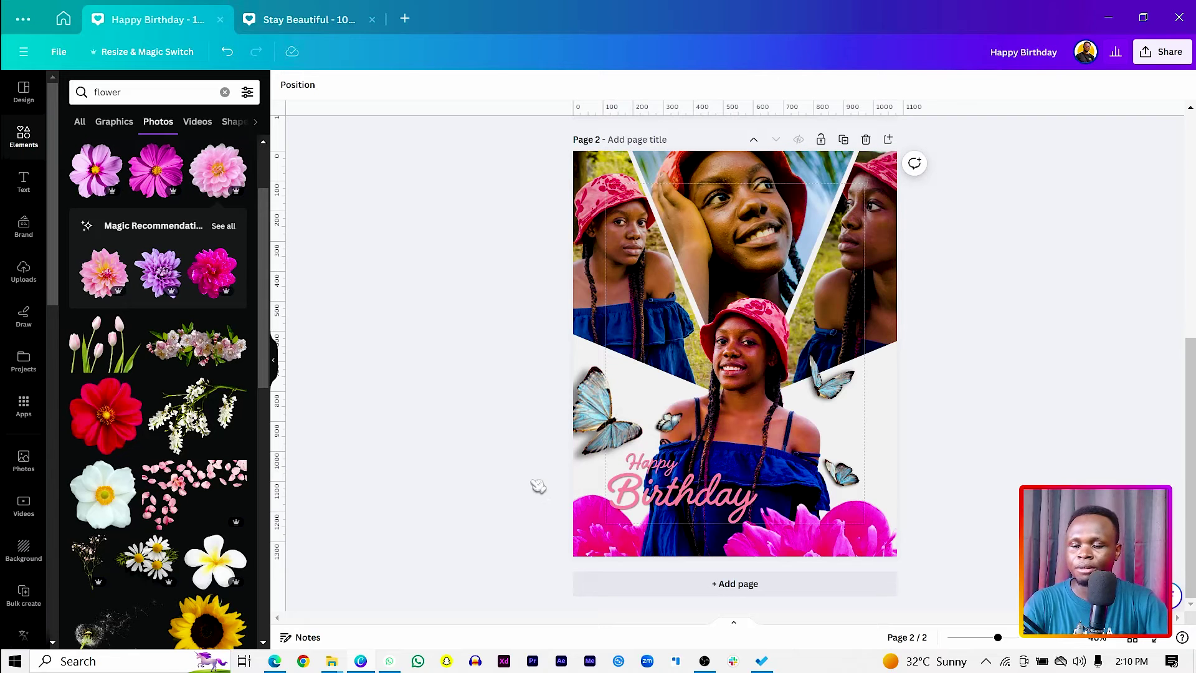
Add a text box just below Birthday and select its placeholder text.
key("t")
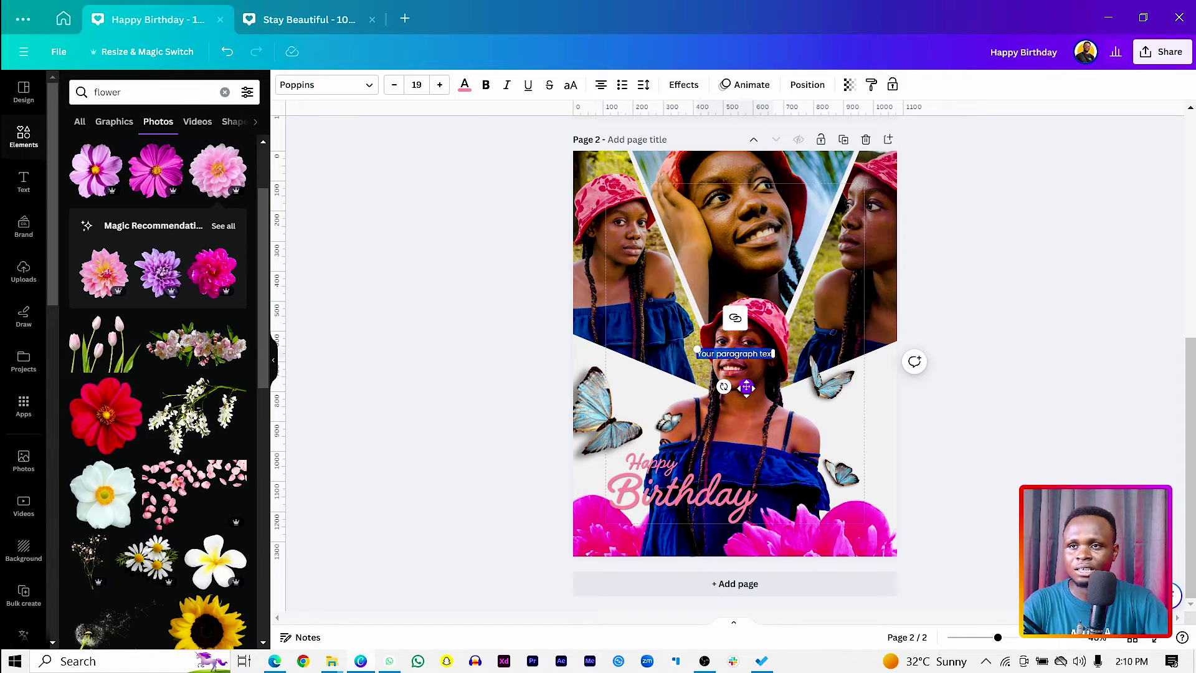
left_click_drag(746, 387, 666, 547)
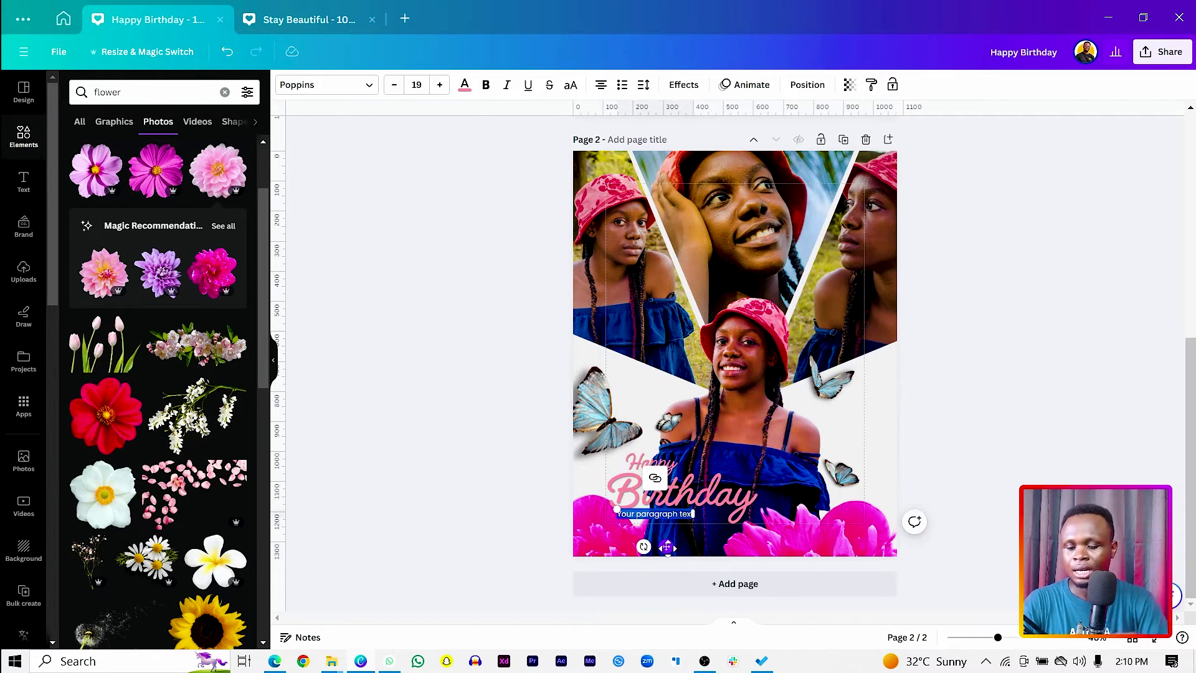
scroll(661, 543, "up", 5)
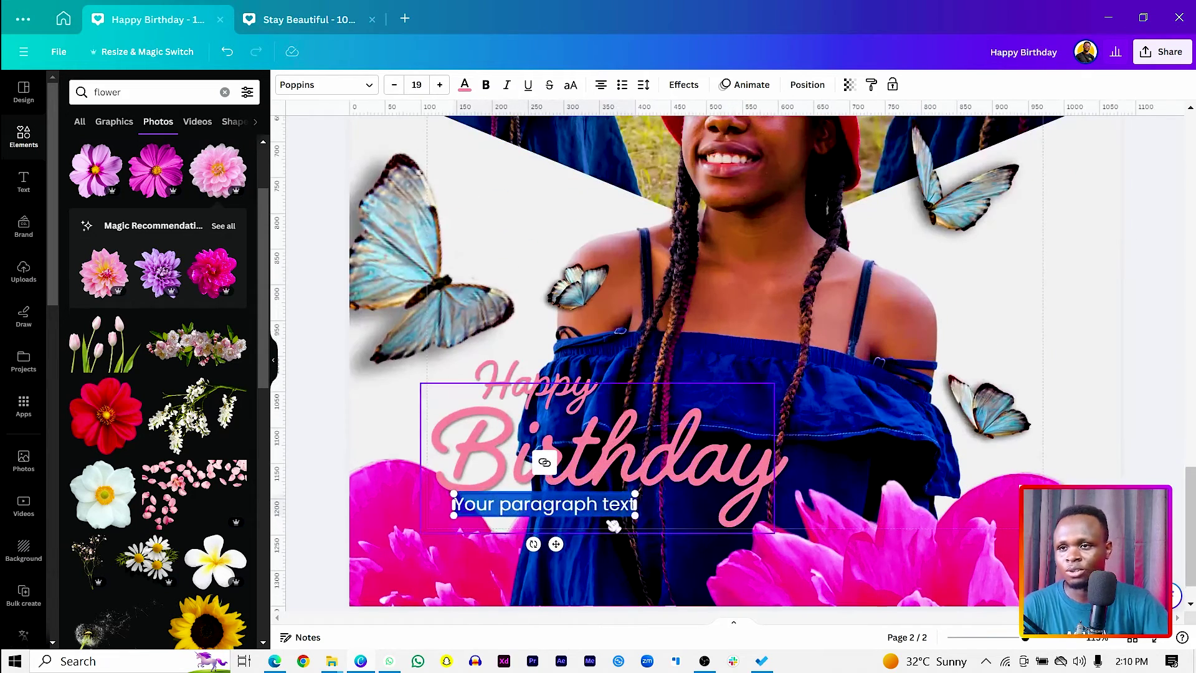
left_click(597, 508)
key("ctrl+a")
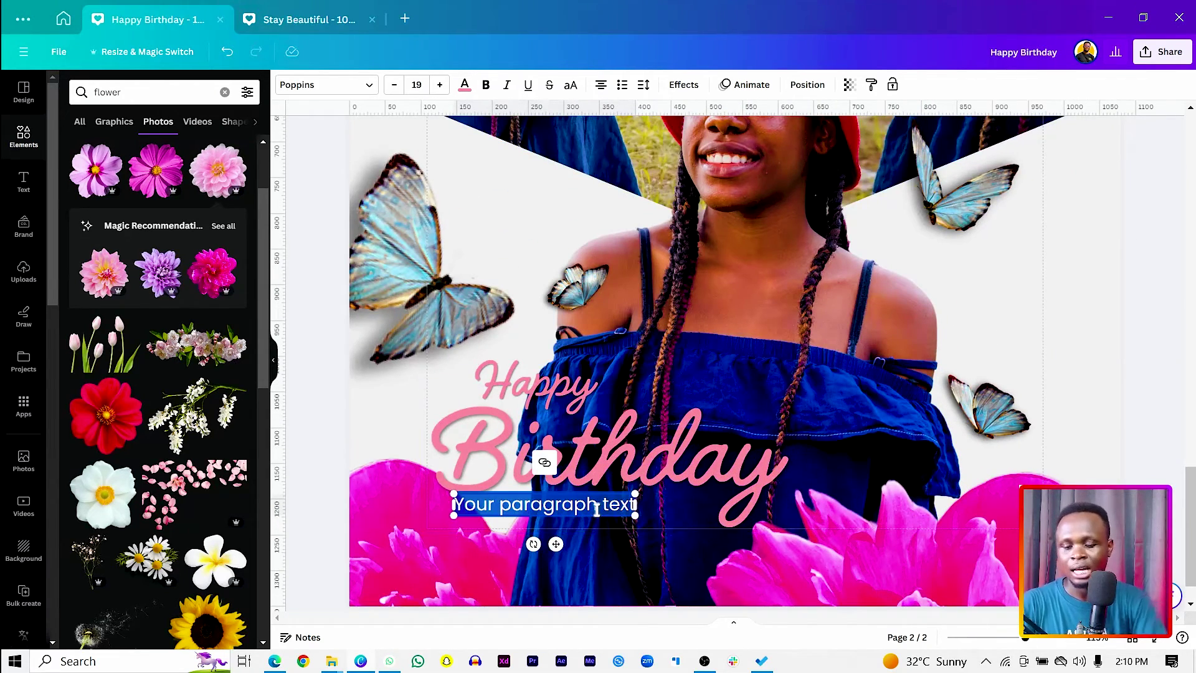
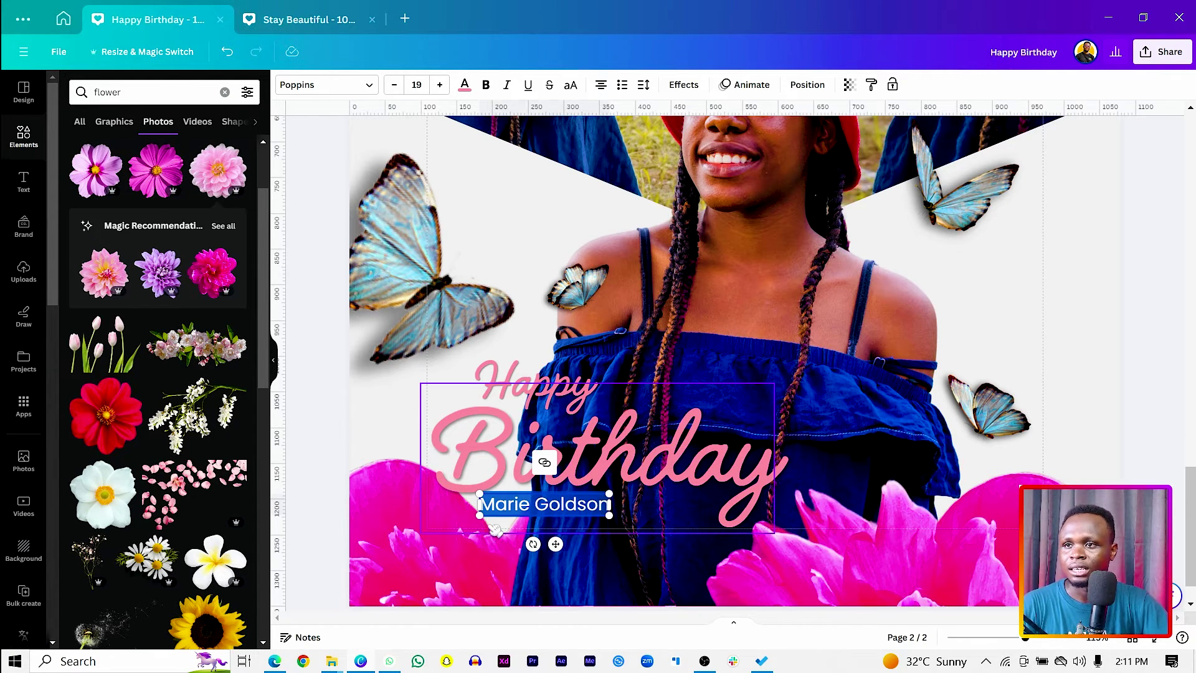
Type the celebrant's full name, fixing typos, and enlarge it slightly.
key("ctrl+a")
left_click_drag(473, 516, 460, 522)
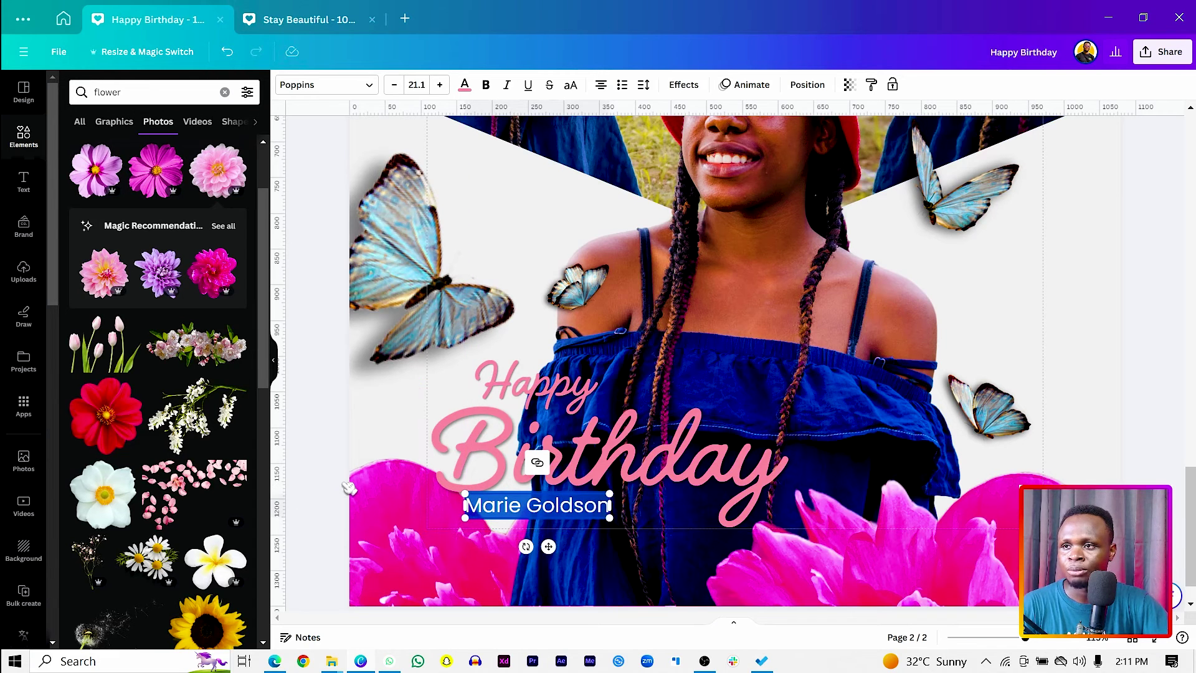
key("Escape")
Add a rectangle, size it into a thin bar, and move the name onto it.
key("r")
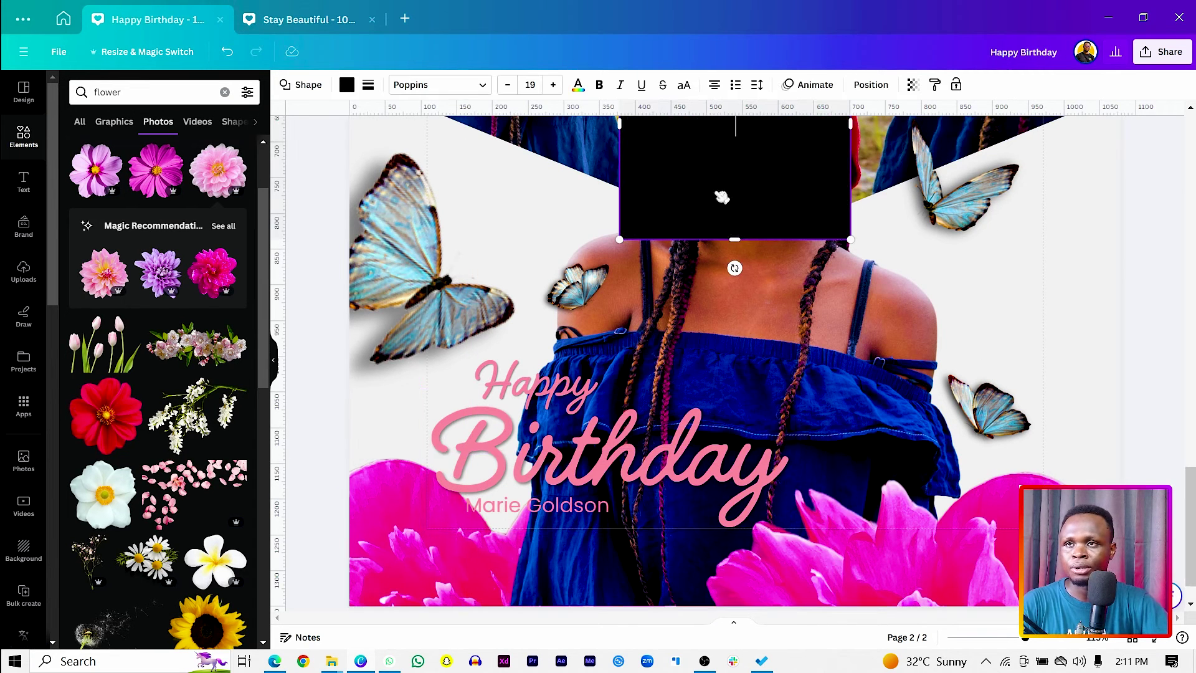
left_click_drag(726, 184, 609, 657)
left_click_drag(630, 594, 639, 452)
left_click_drag(613, 581, 615, 525)
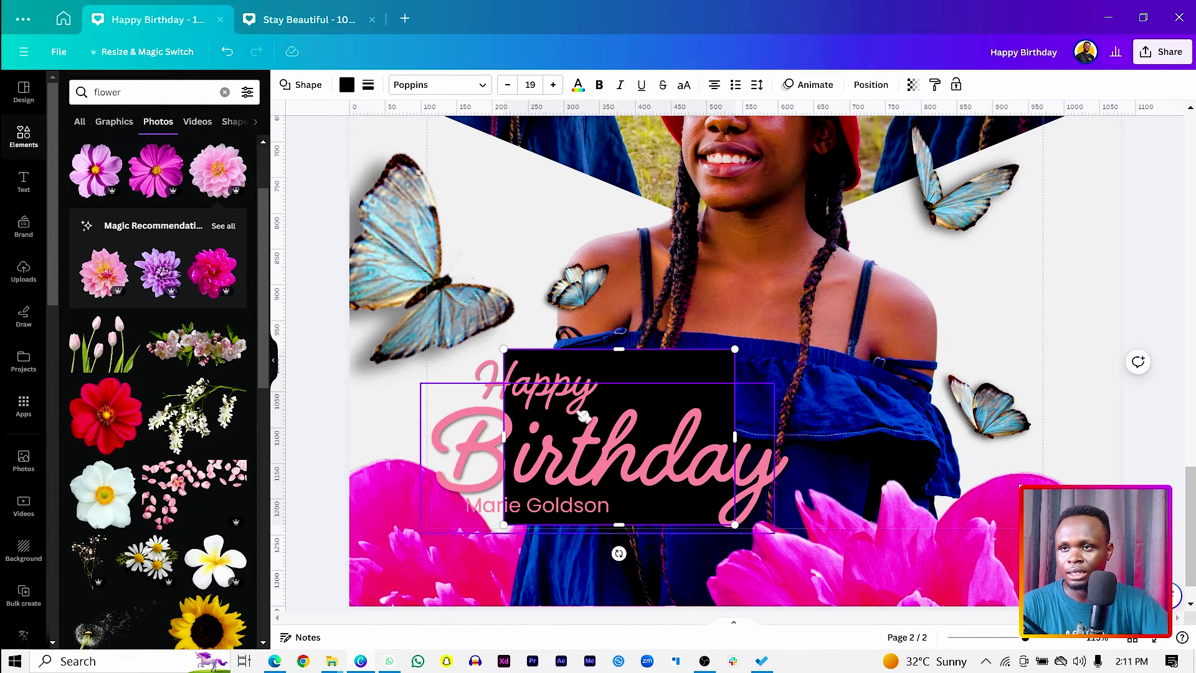
left_click_drag(595, 349, 594, 488)
left_click_drag(734, 509, 677, 510)
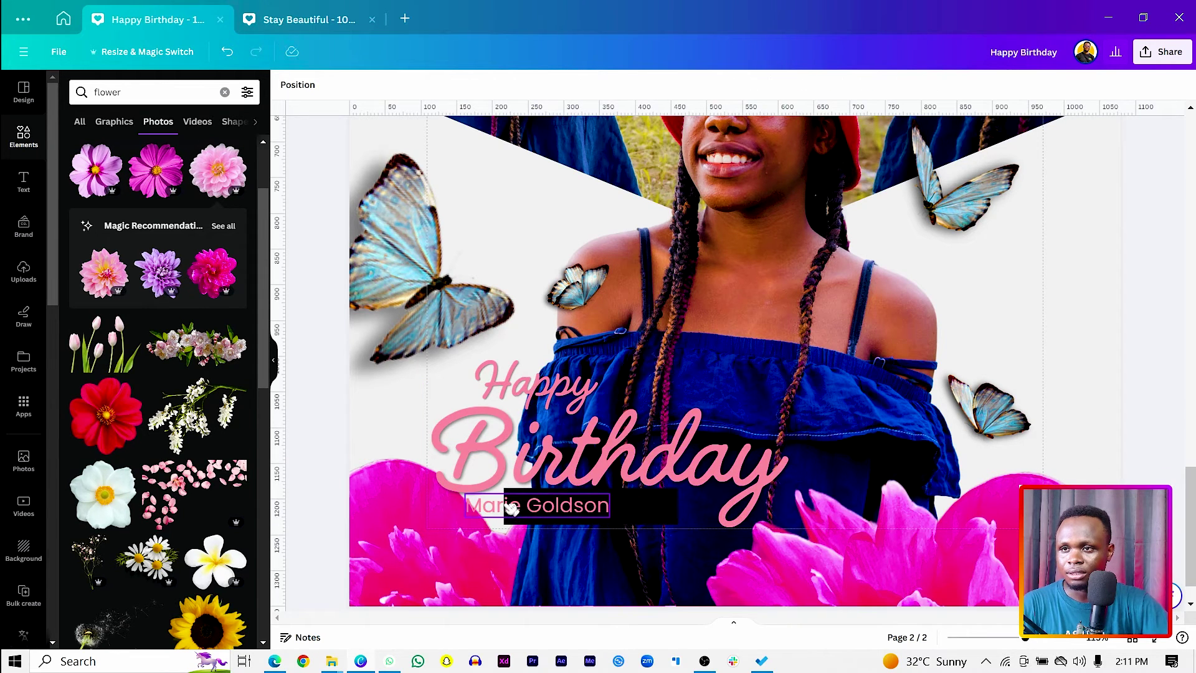
left_click_drag(507, 505, 553, 505)
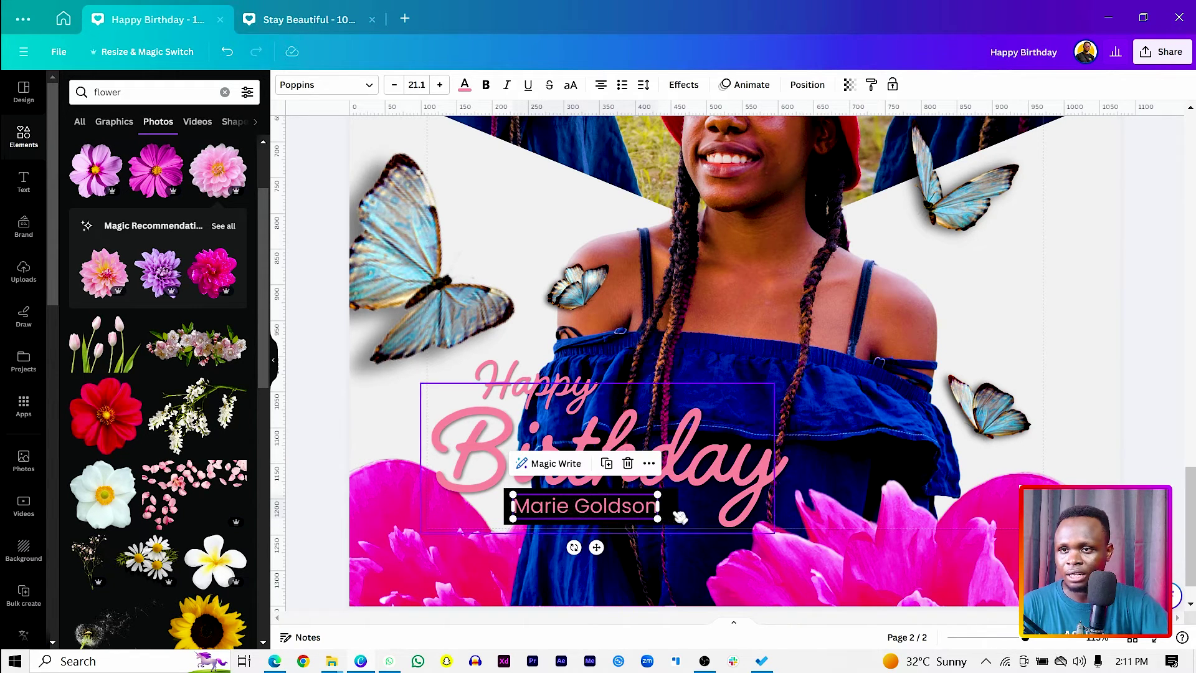
Give the name rectangle corner rounding 22, no border, and a light grey fill.
left_click(680, 517)
left_click(672, 510)
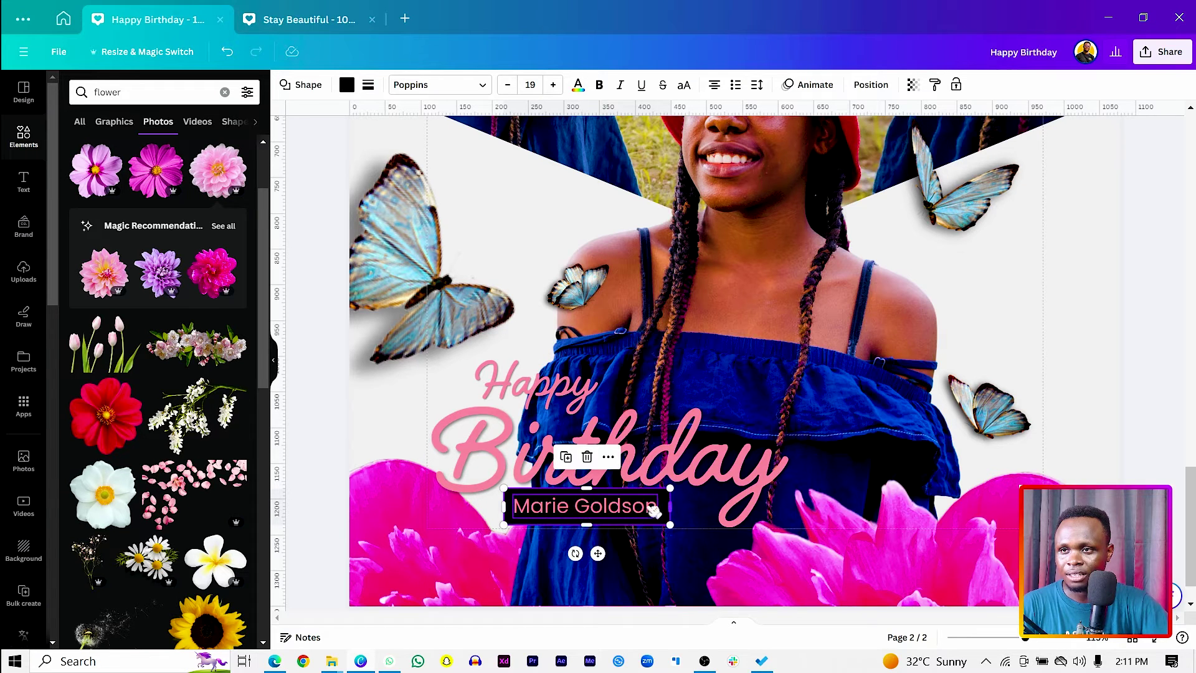
left_click(366, 85)
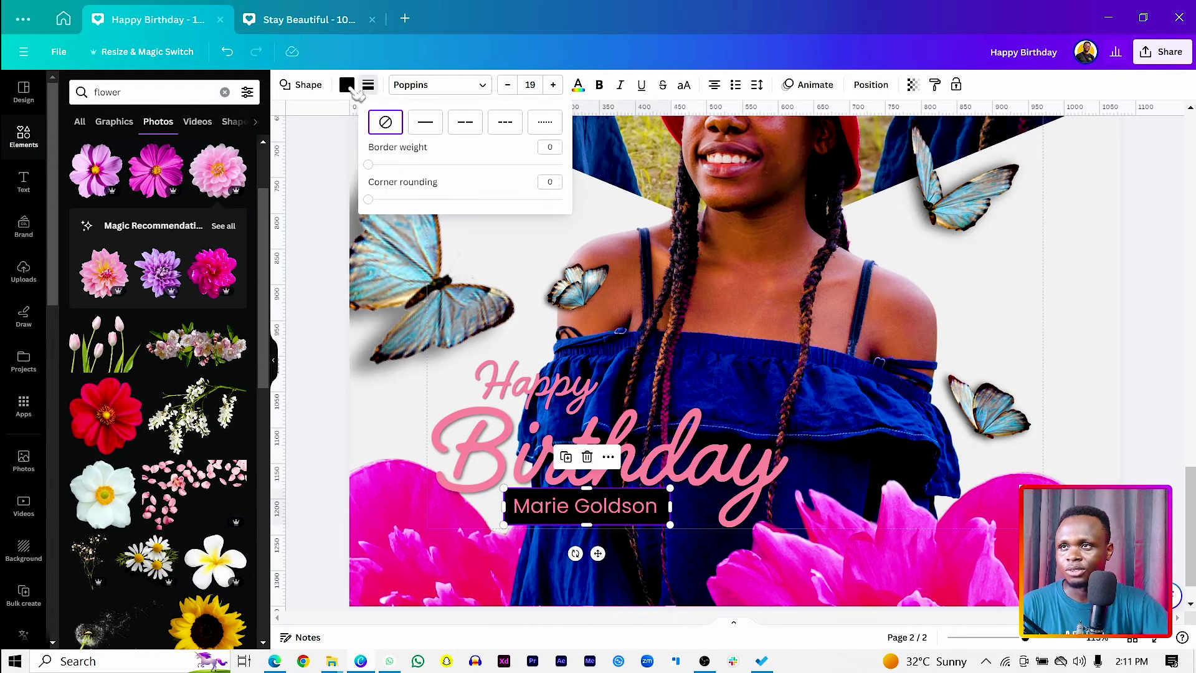
left_click(430, 127)
left_click_drag(368, 200, 411, 200)
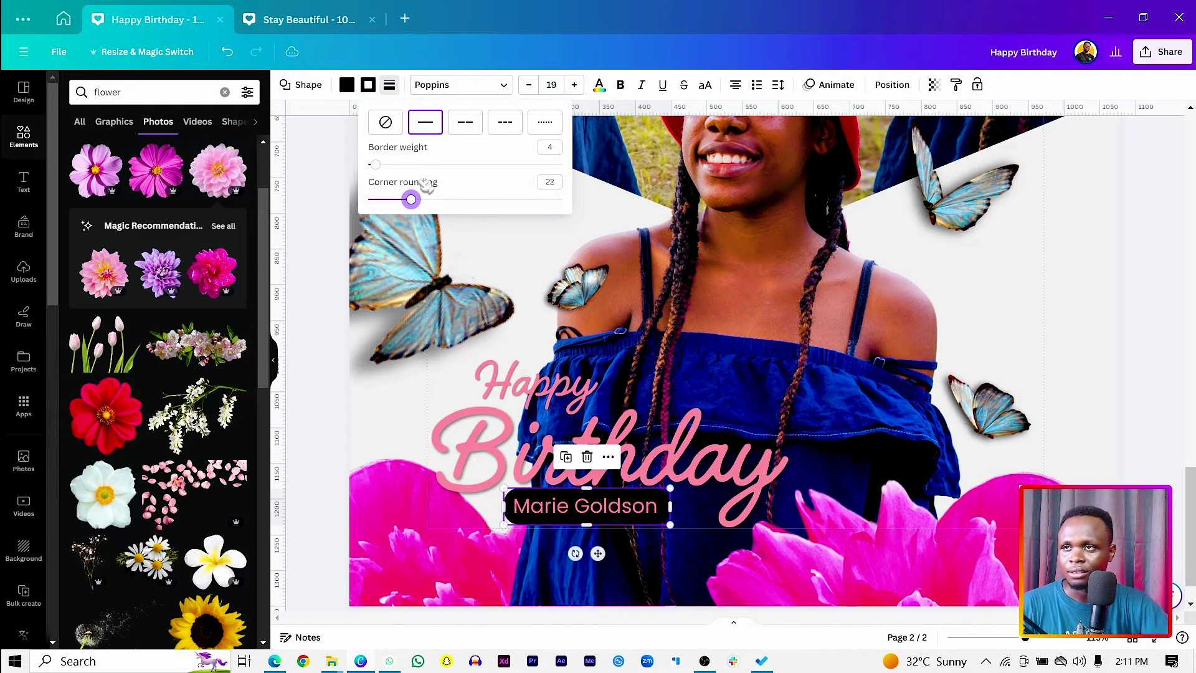
left_click(386, 122)
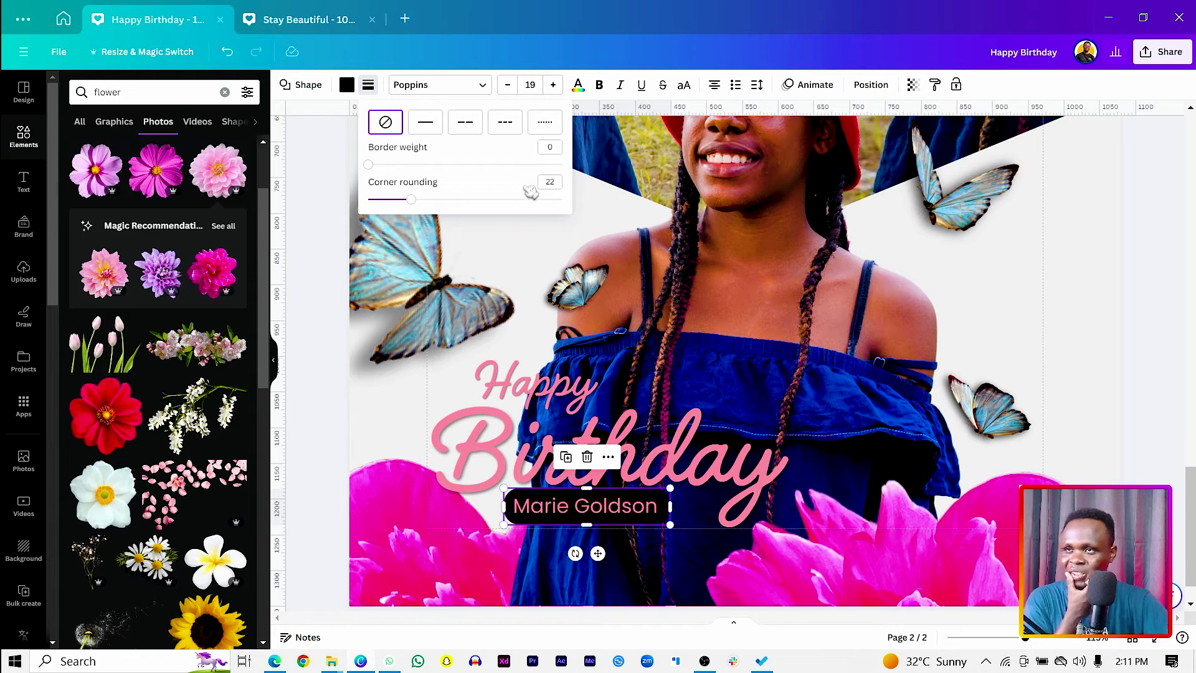
left_click(347, 85)
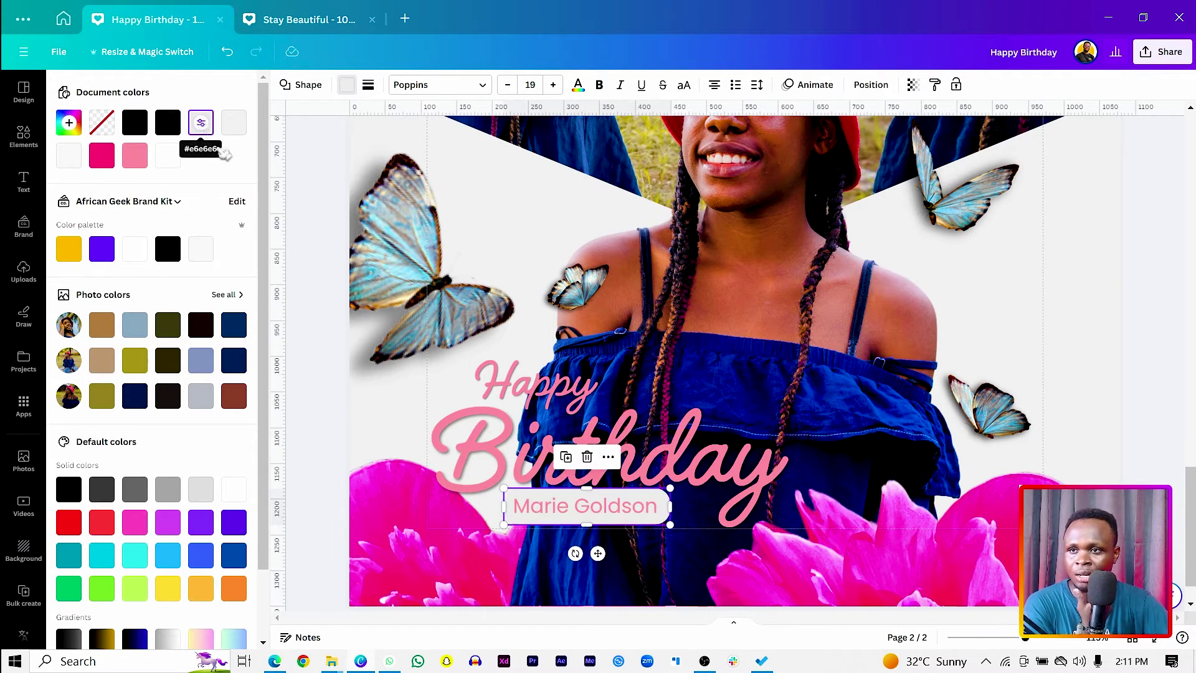
left_click(201, 123)
Colour the name text navy #0d3472, nudge it right, and raise the lower-right butterfly.
left_click(557, 512)
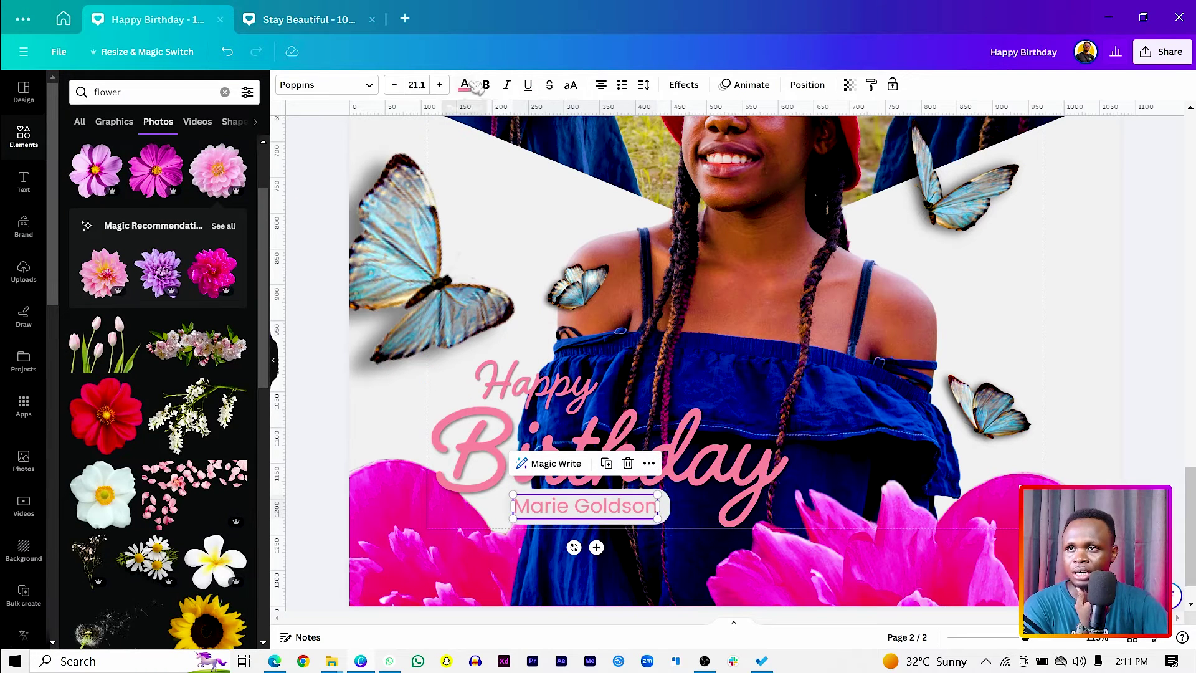
left_click(465, 84)
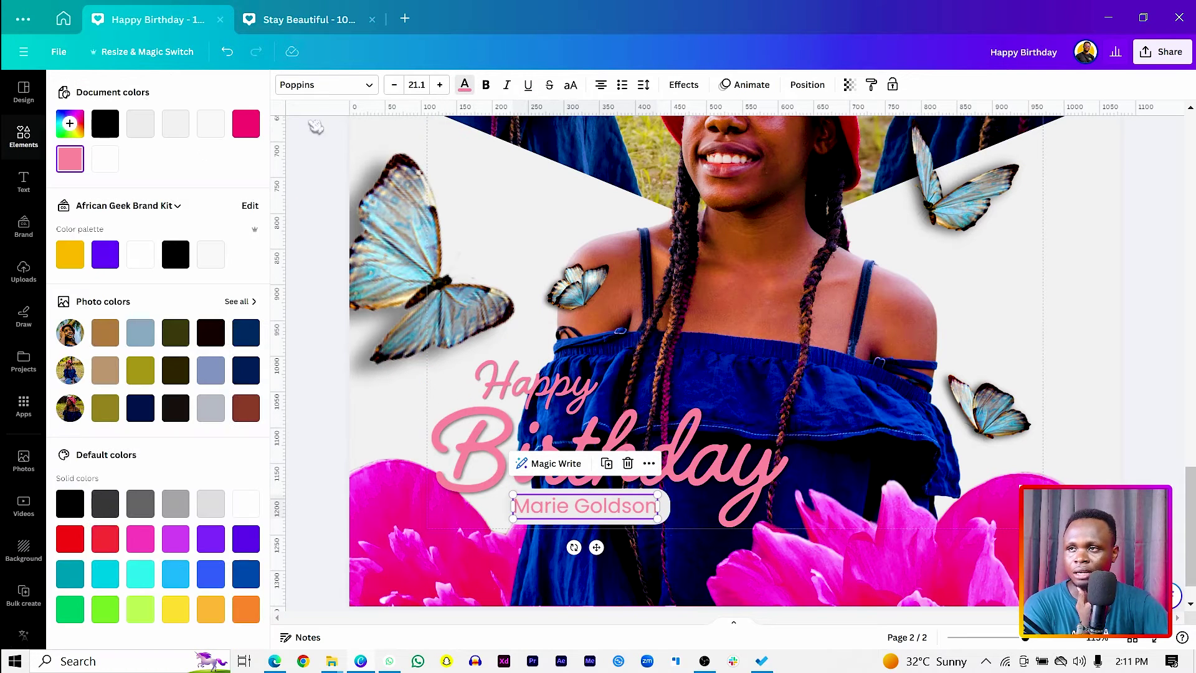
left_click(243, 334)
left_click_drag(596, 547, 602, 554)
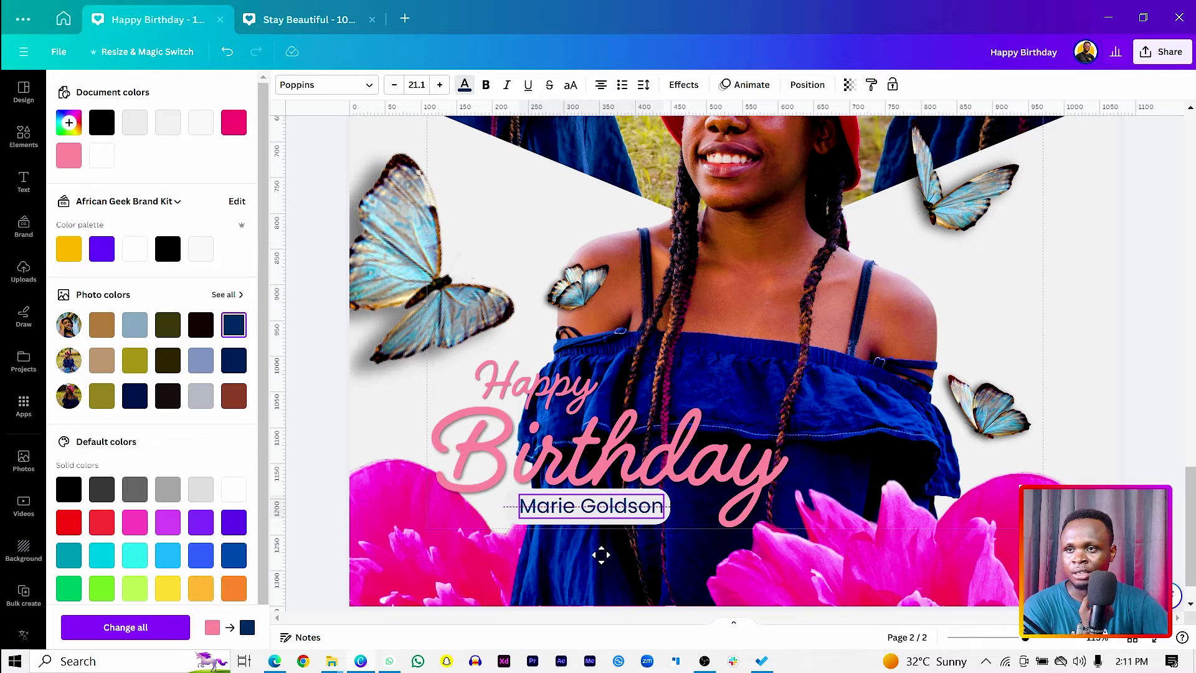
left_click(324, 387)
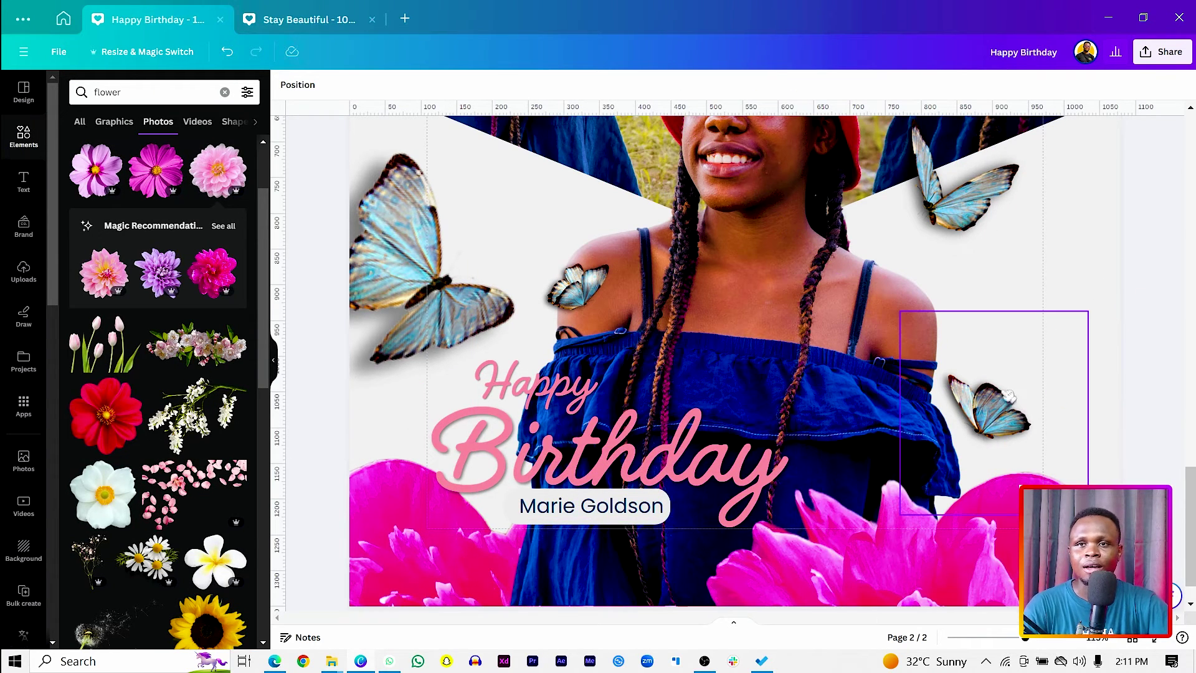
left_click_drag(976, 434, 1008, 336)
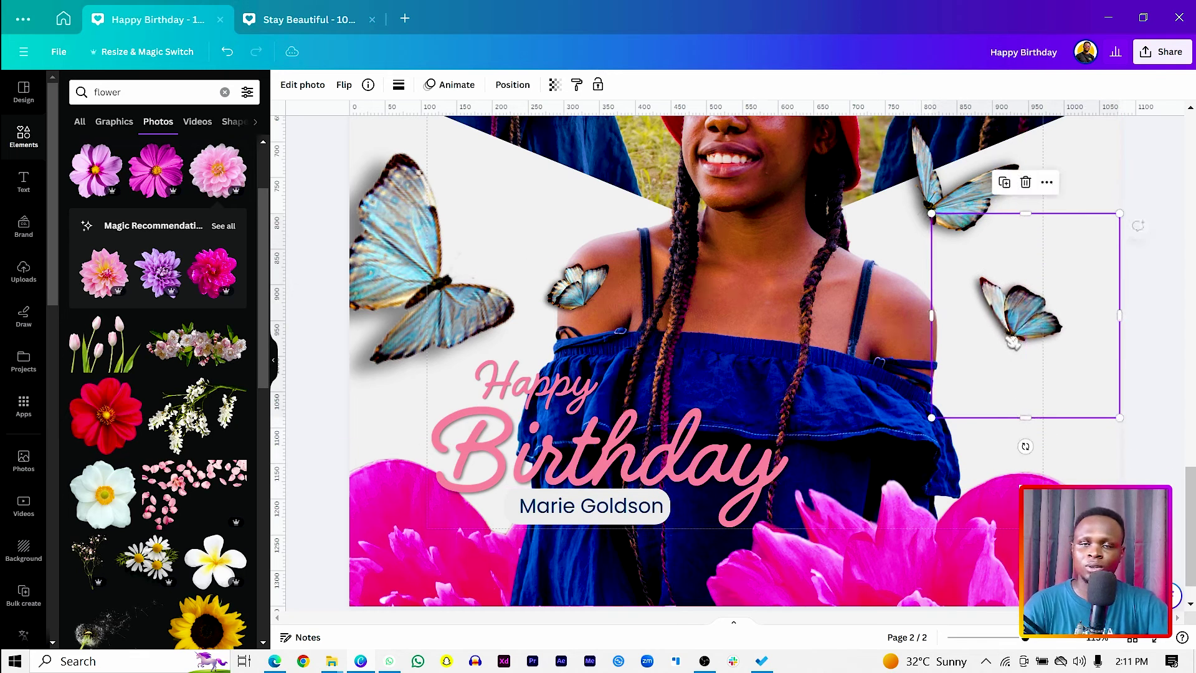
left_click(1159, 385)
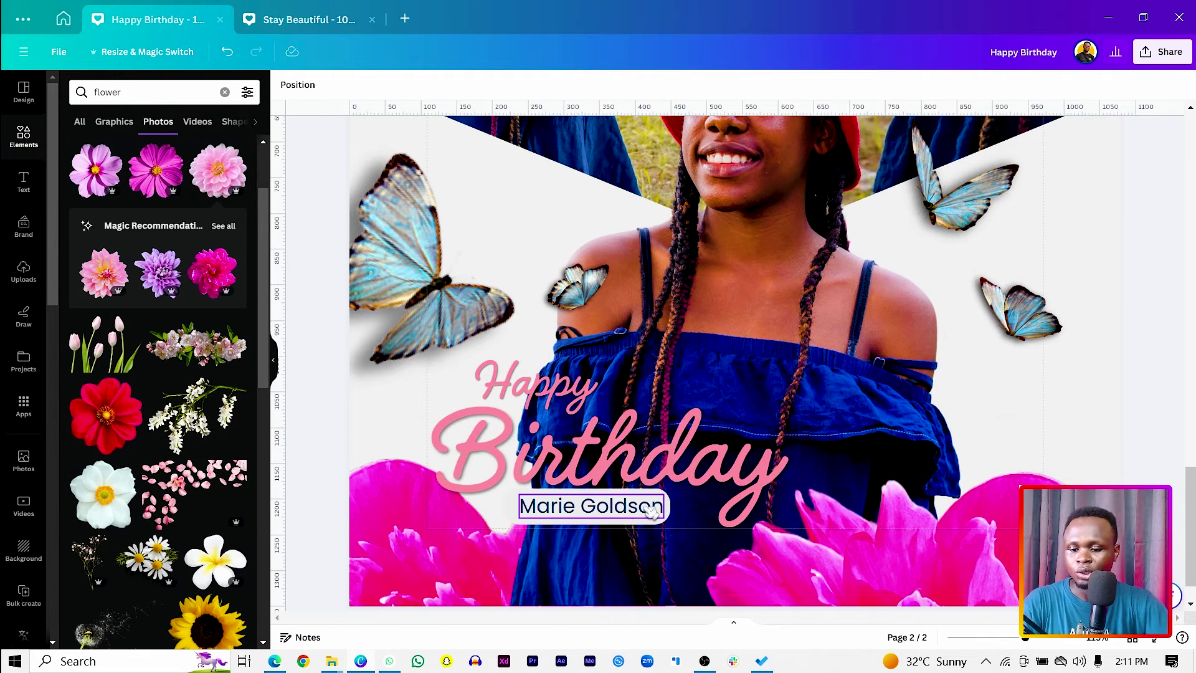
Add a 251 by 251 circle right of the girl and fill it pink #fd2373.
key("c")
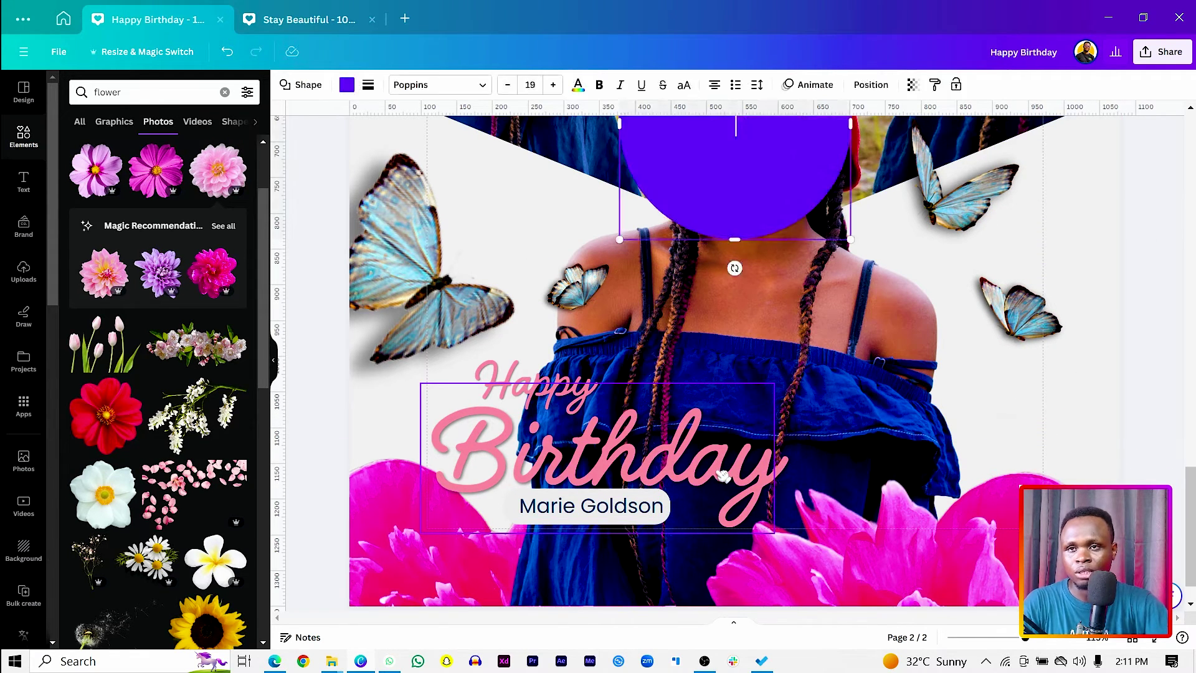
left_click_drag(715, 218, 894, 484)
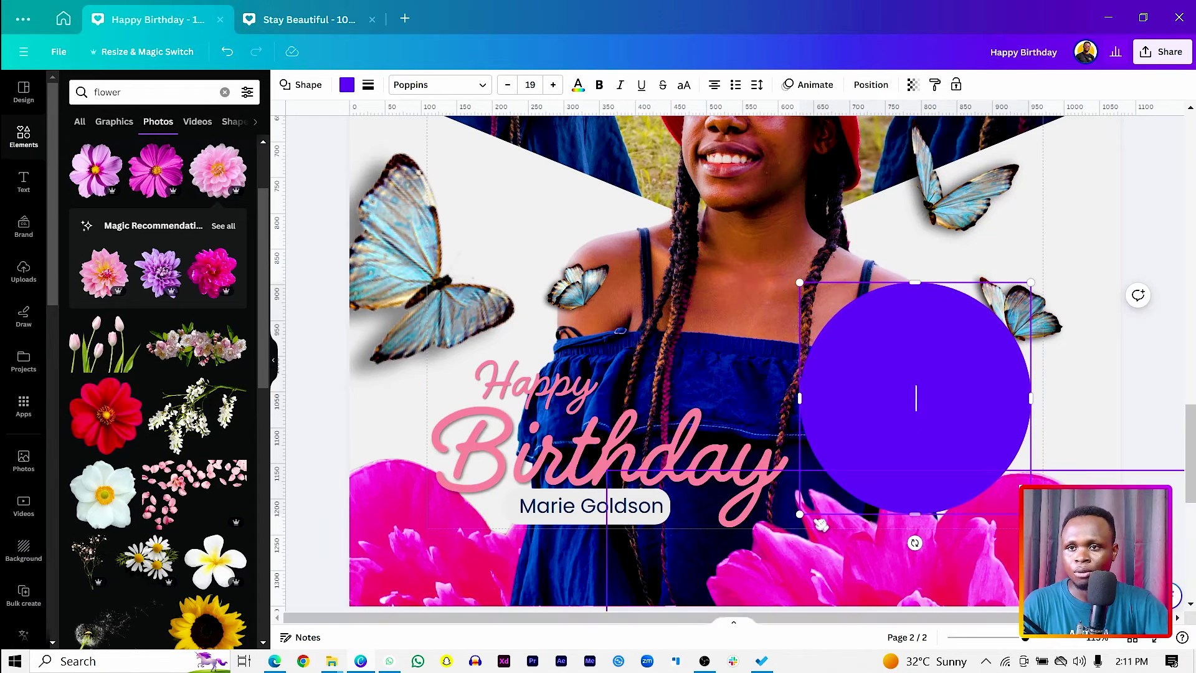
left_click_drag(801, 513, 854, 490)
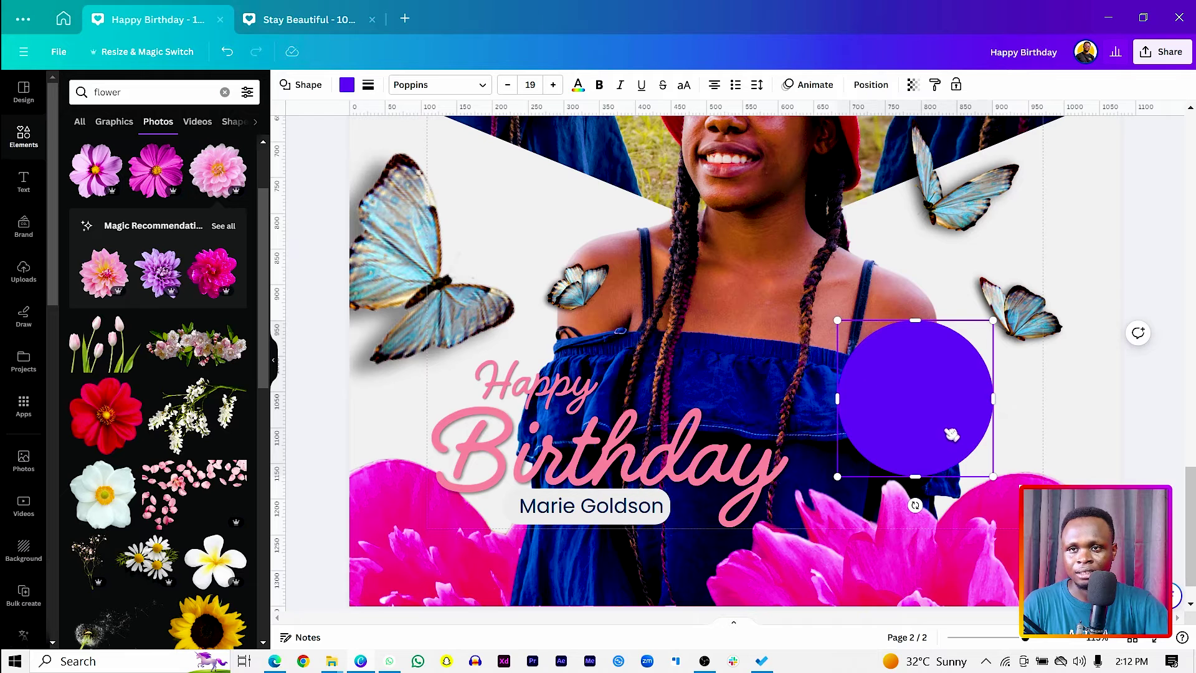
left_click_drag(952, 434, 934, 421)
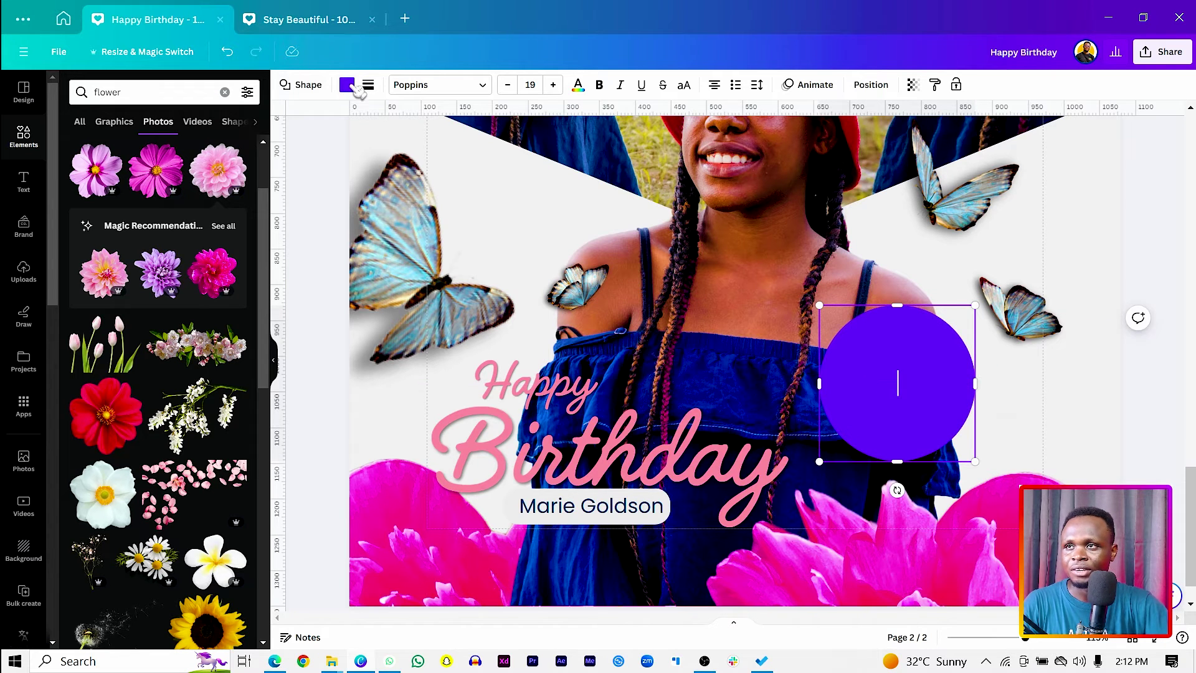
left_click(354, 87)
left_click(136, 155)
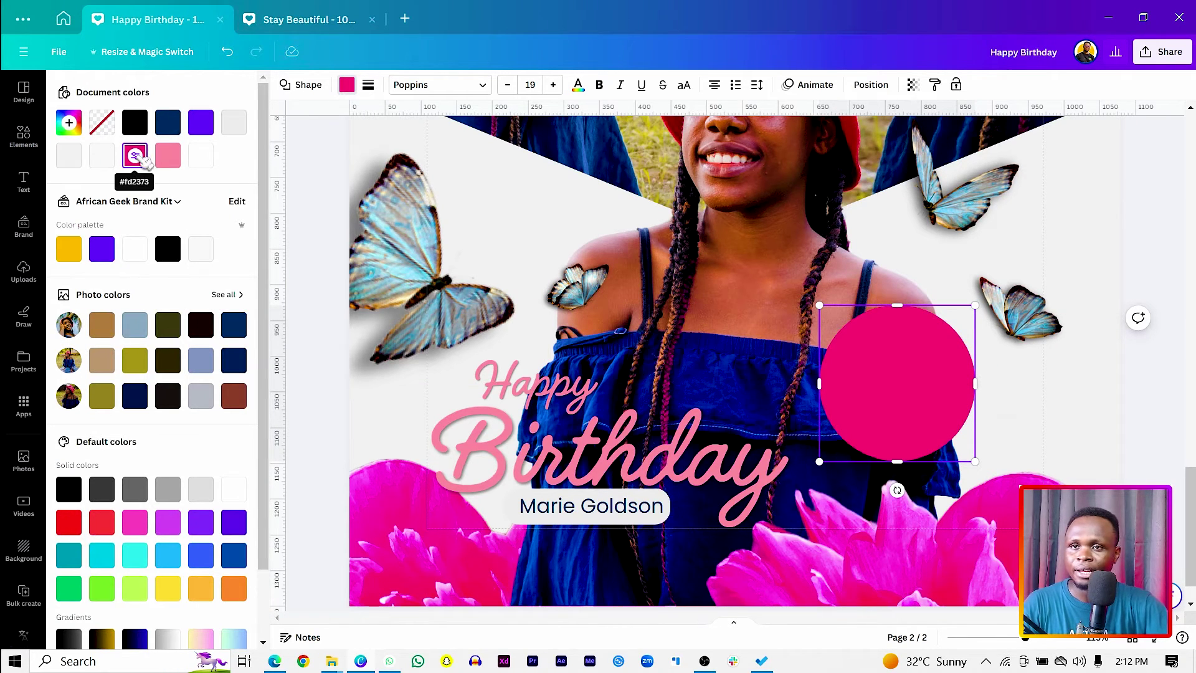
Centre a smaller white circle on the pink one and place a copy of the name text there.
key("ctrl+z")
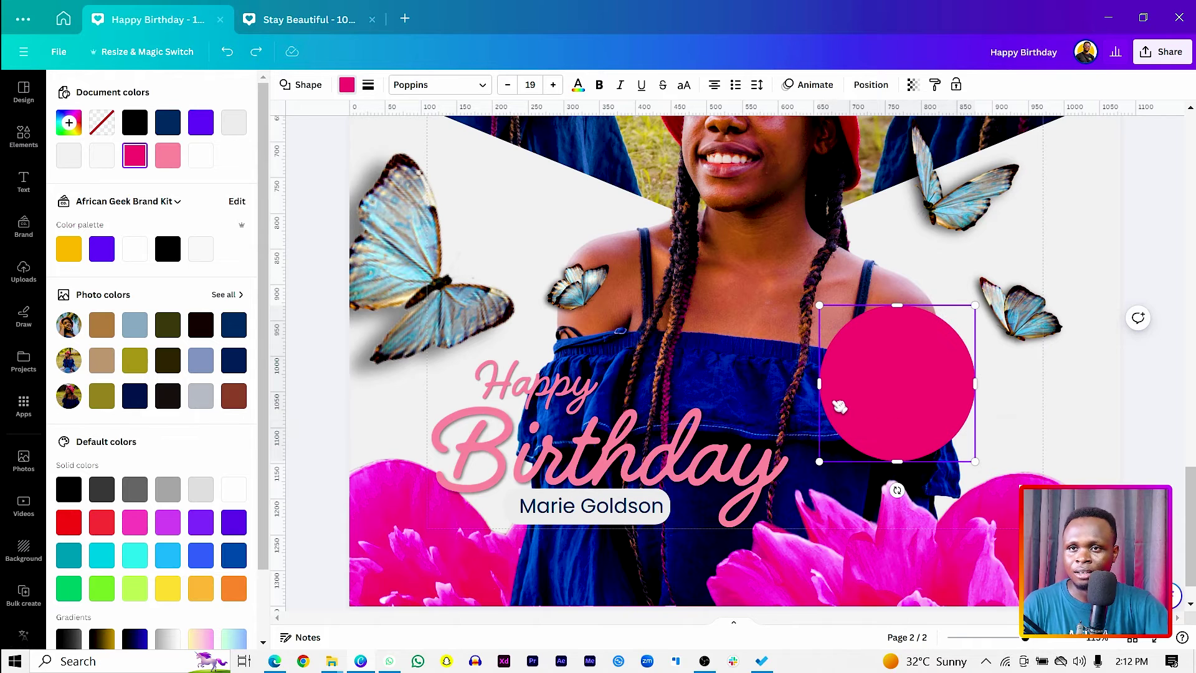
left_click_drag(862, 418, 840, 405)
left_click_drag(821, 468, 864, 418)
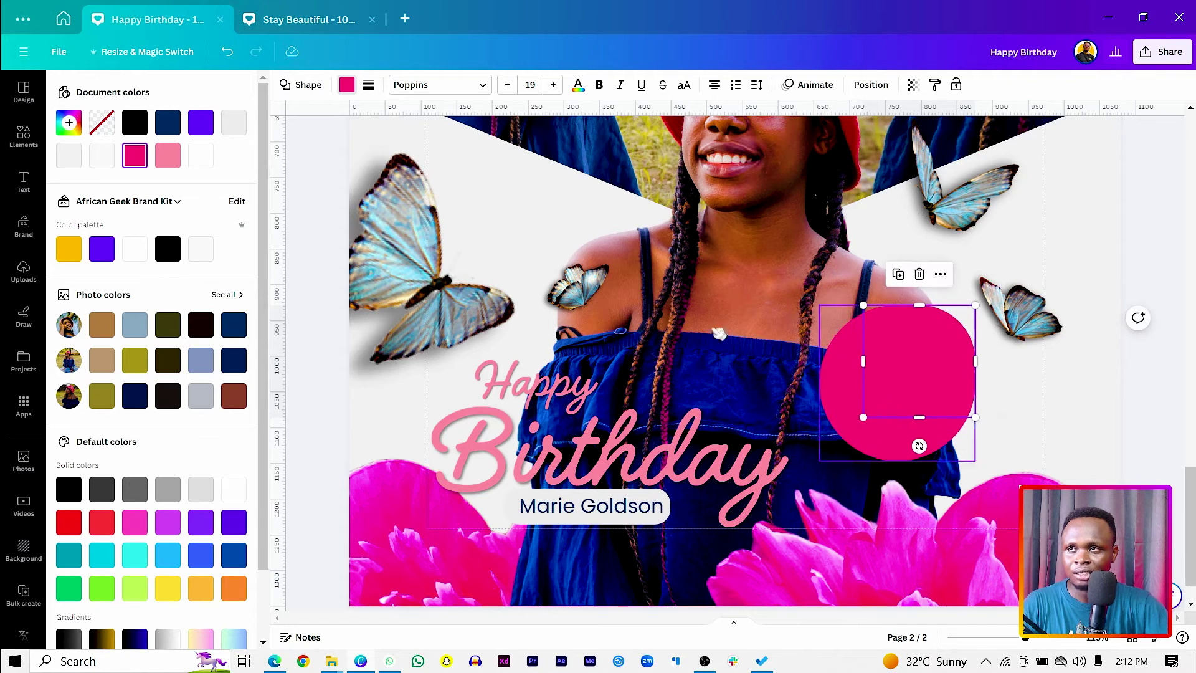
left_click(79, 158)
left_click_drag(913, 352, 888, 372)
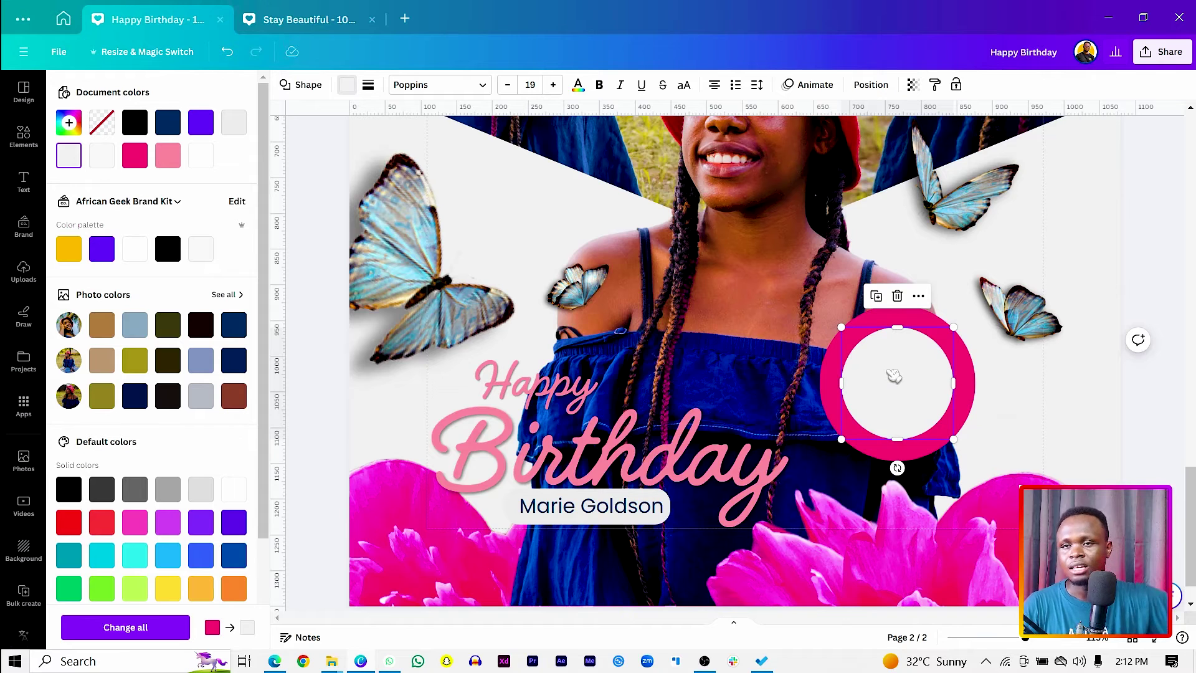
left_click(636, 508)
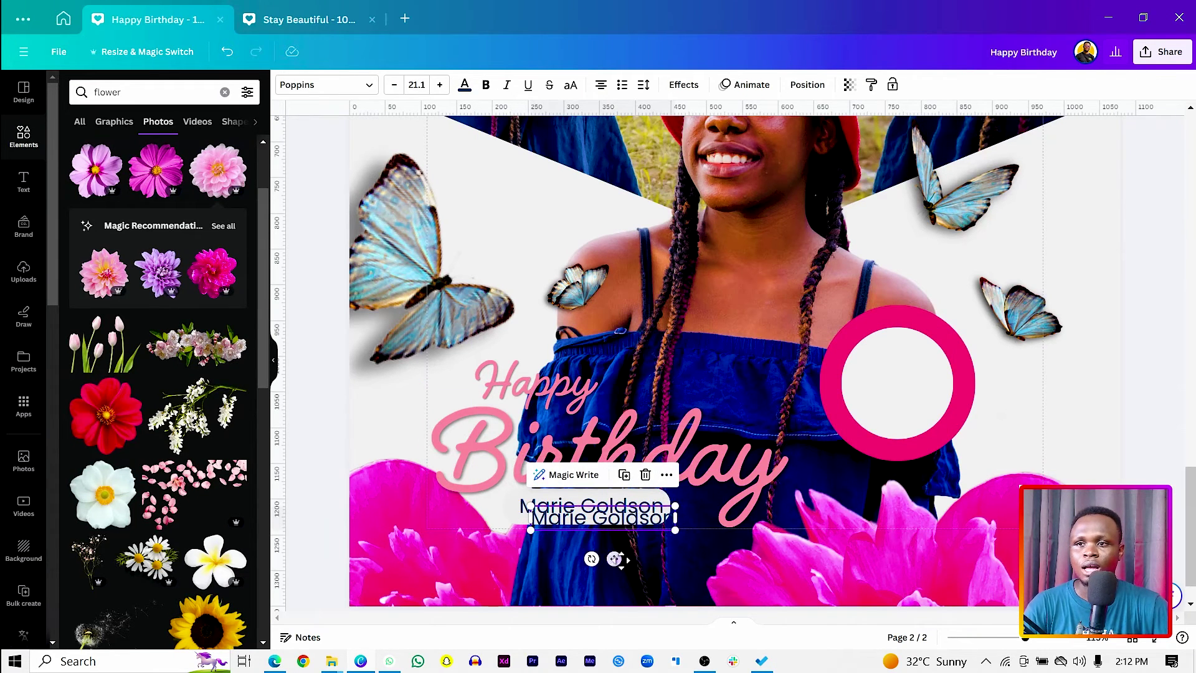
left_click_drag(603, 547, 913, 416)
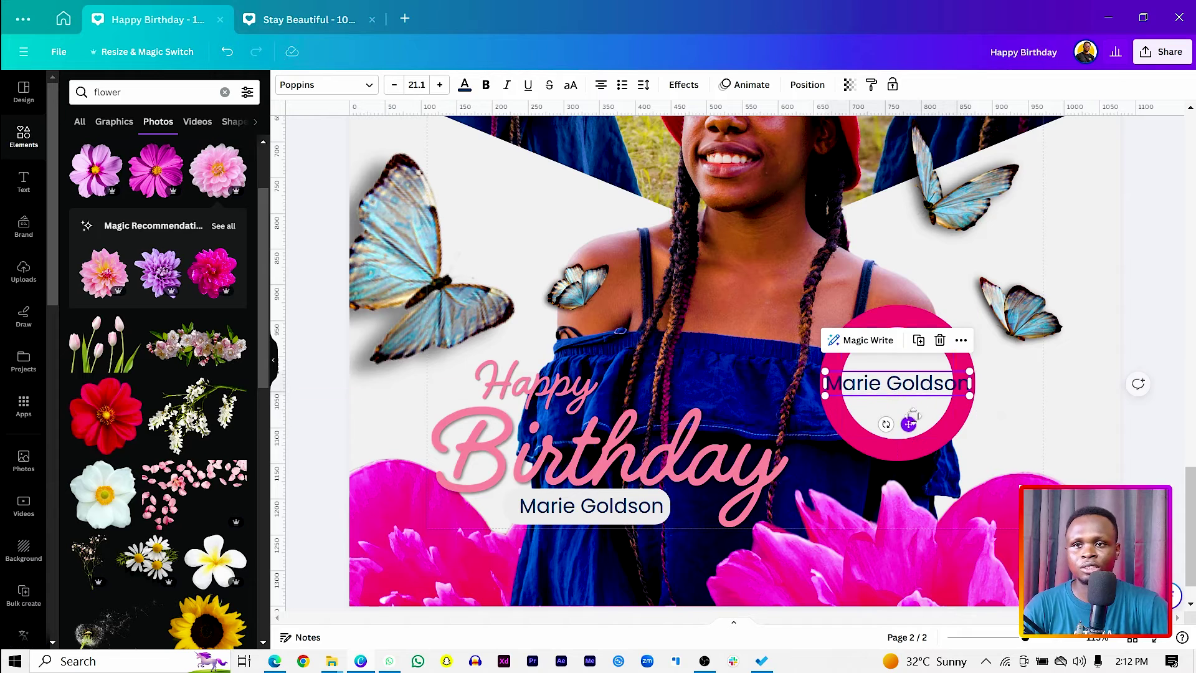
Replace the copied text with '25' in League Gothic and enlarge it inside the ring.
left_click(915, 385)
type("2")
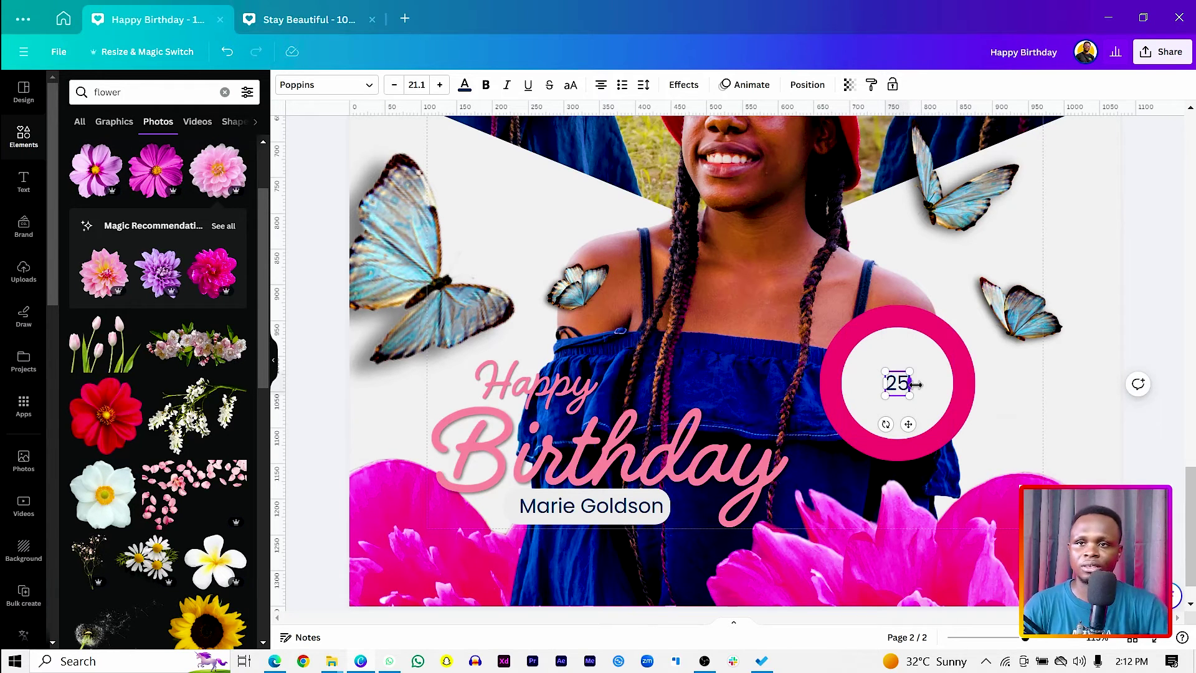
type("5")
key("ctrl+a")
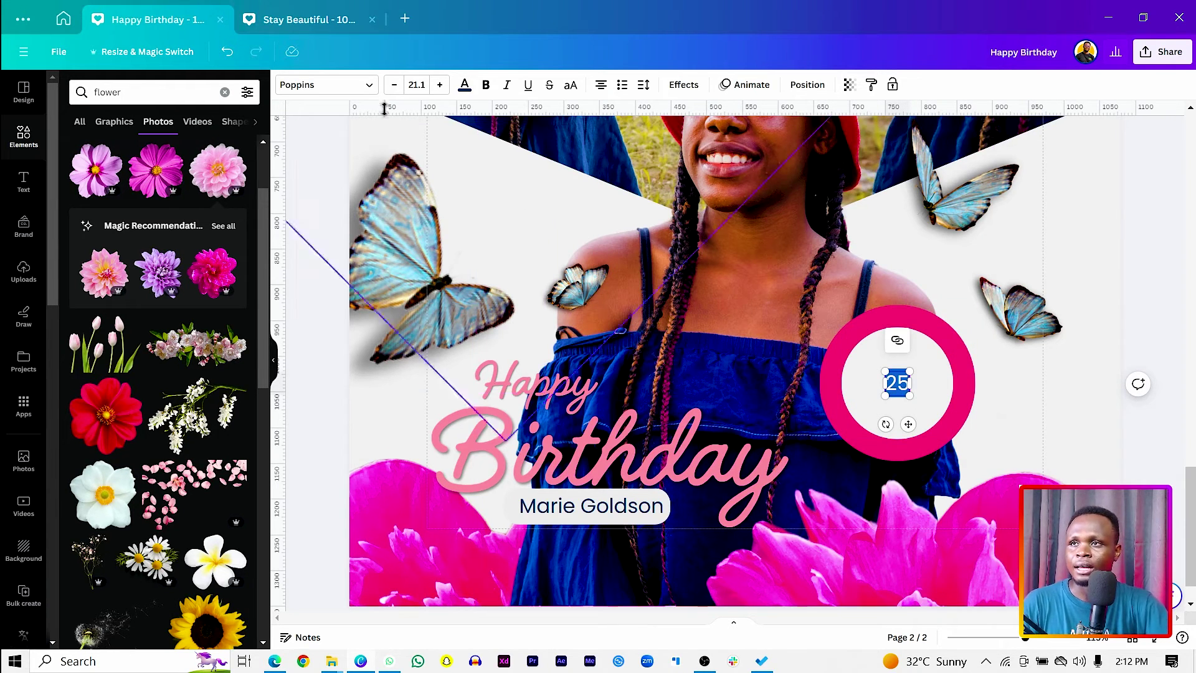
left_click(348, 88)
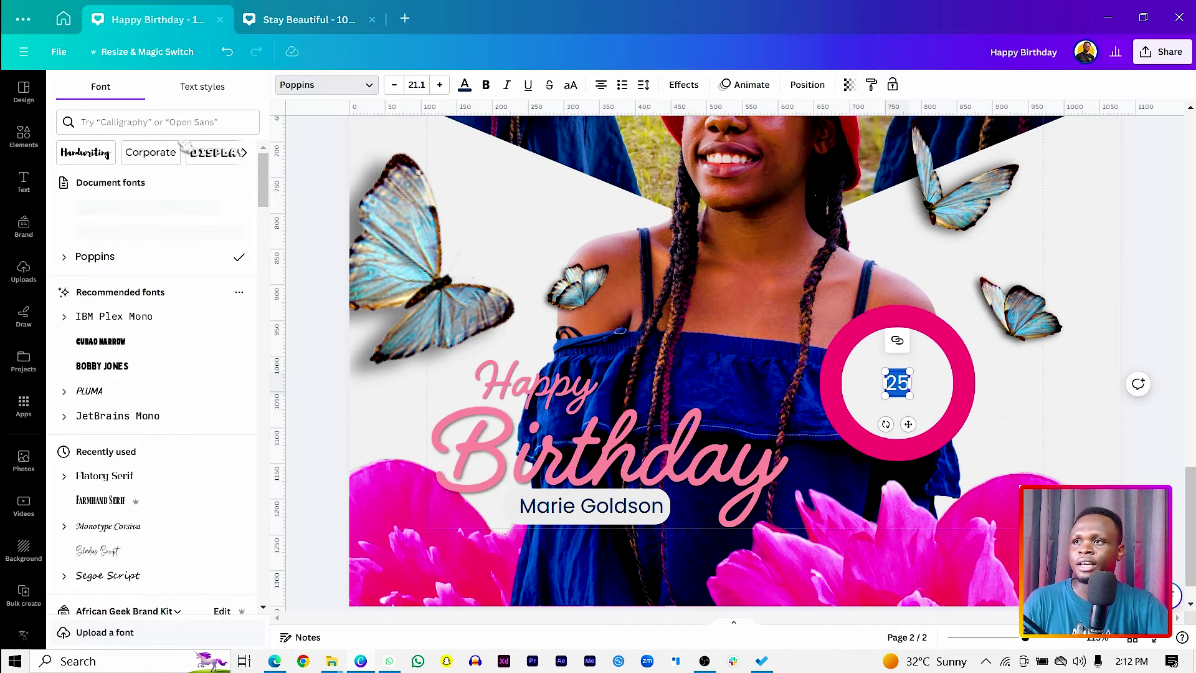
left_click(136, 111)
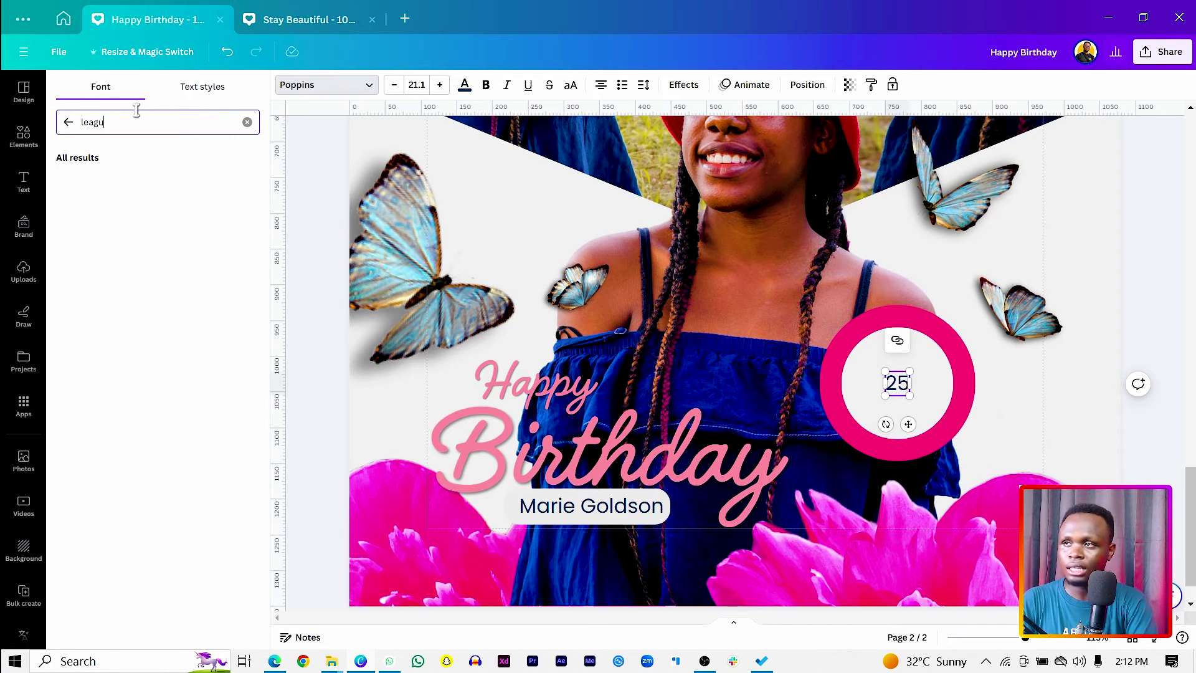
left_click(111, 181)
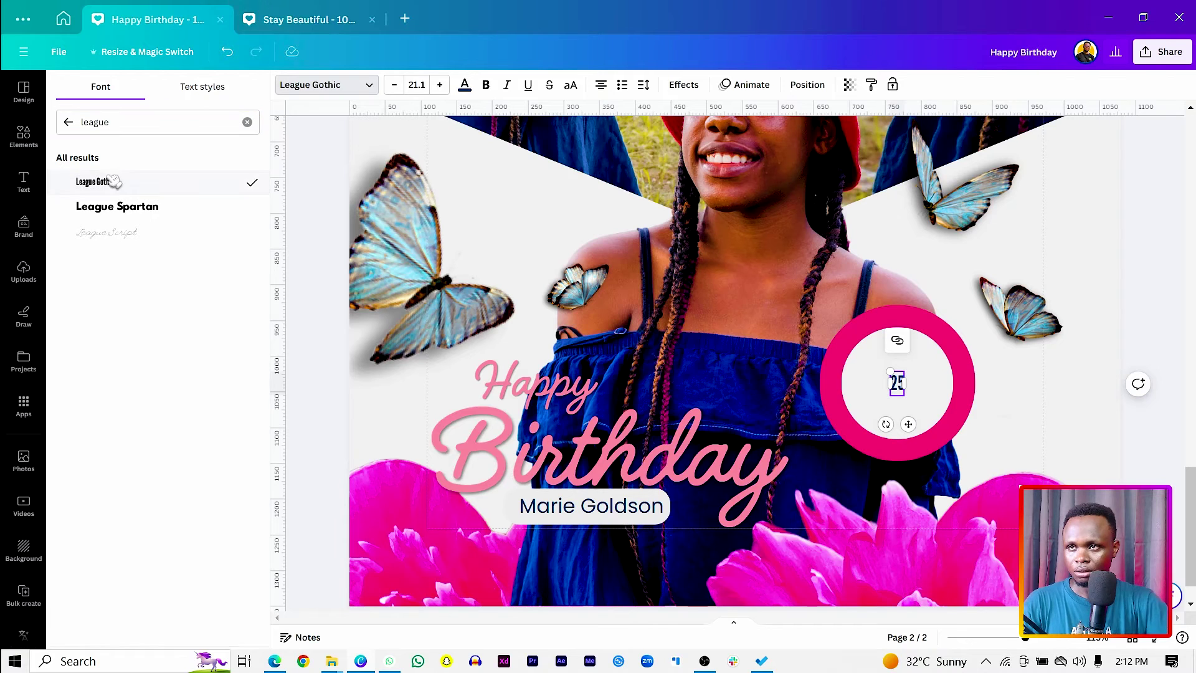
left_click_drag(885, 372, 855, 370)
Shrink the white inner circle to 145×145 so the pink ring looks thicker.
left_click(848, 450)
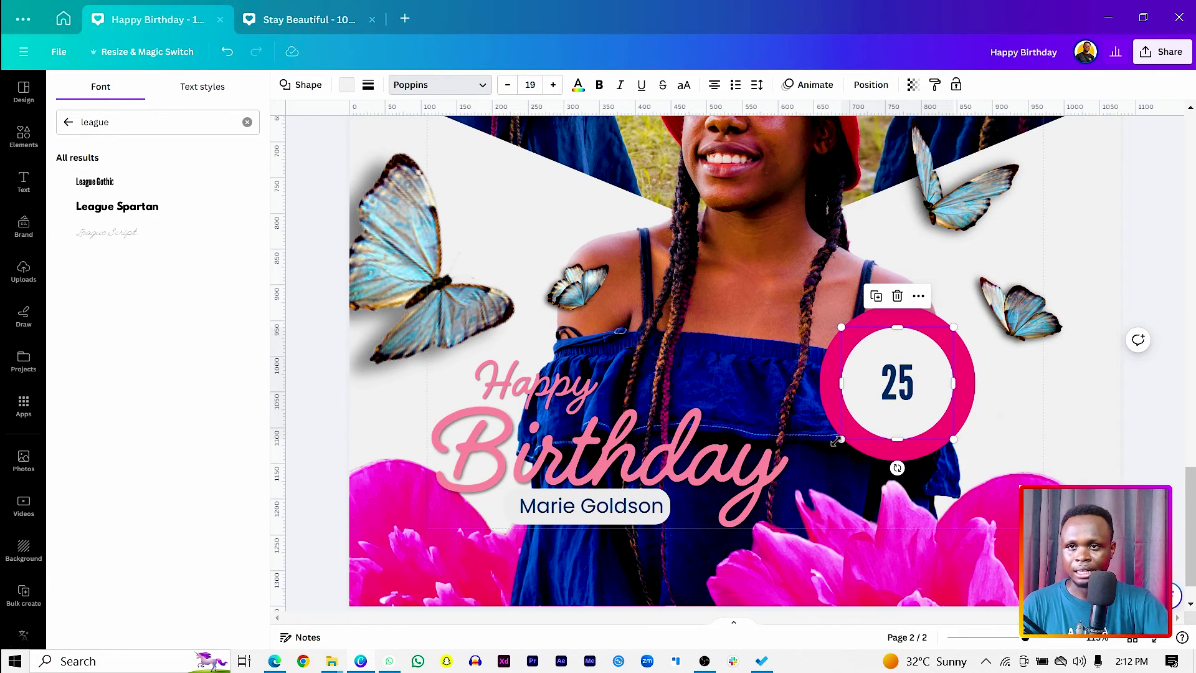
left_click_drag(835, 442, 866, 435)
left_click(880, 406)
left_click(1132, 412)
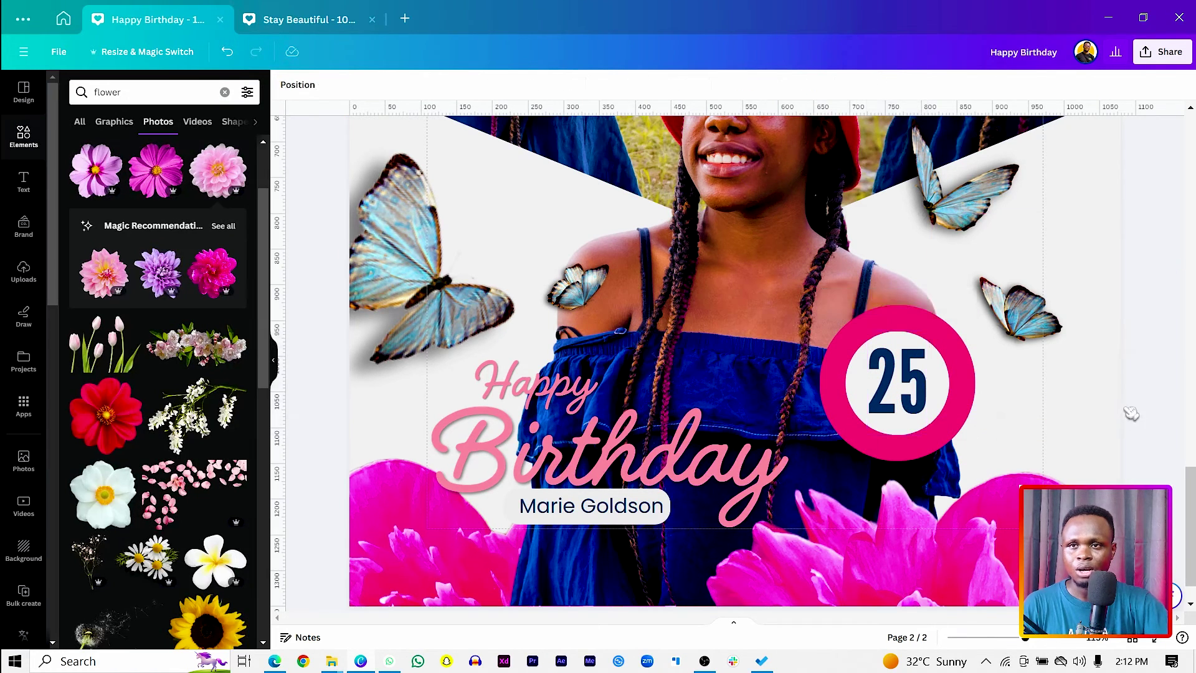
Place a white copy of the name text just above the 25 badge.
left_click(603, 506)
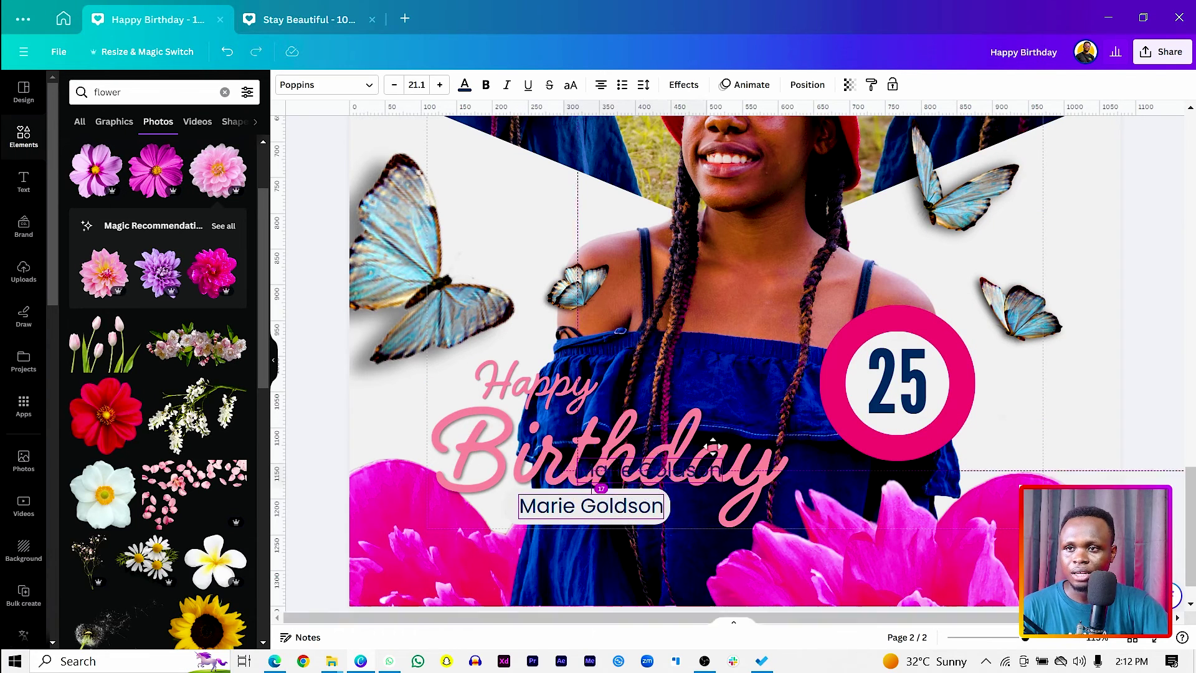
left_click_drag(603, 506, 908, 318)
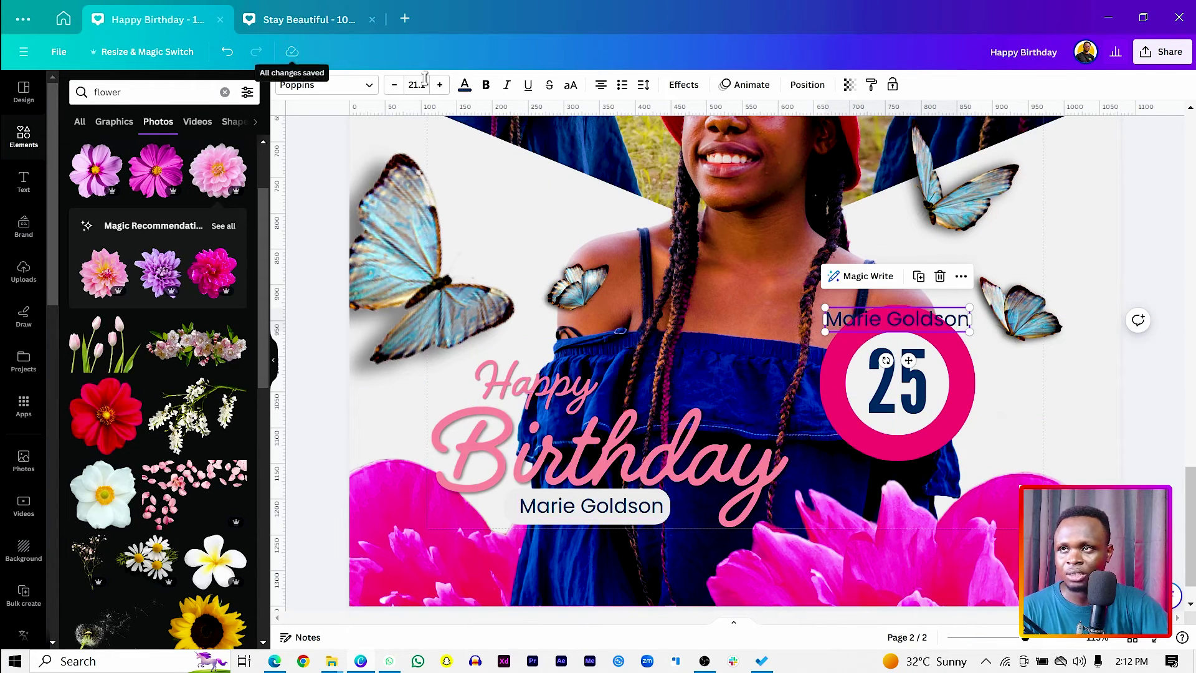
left_click(465, 85)
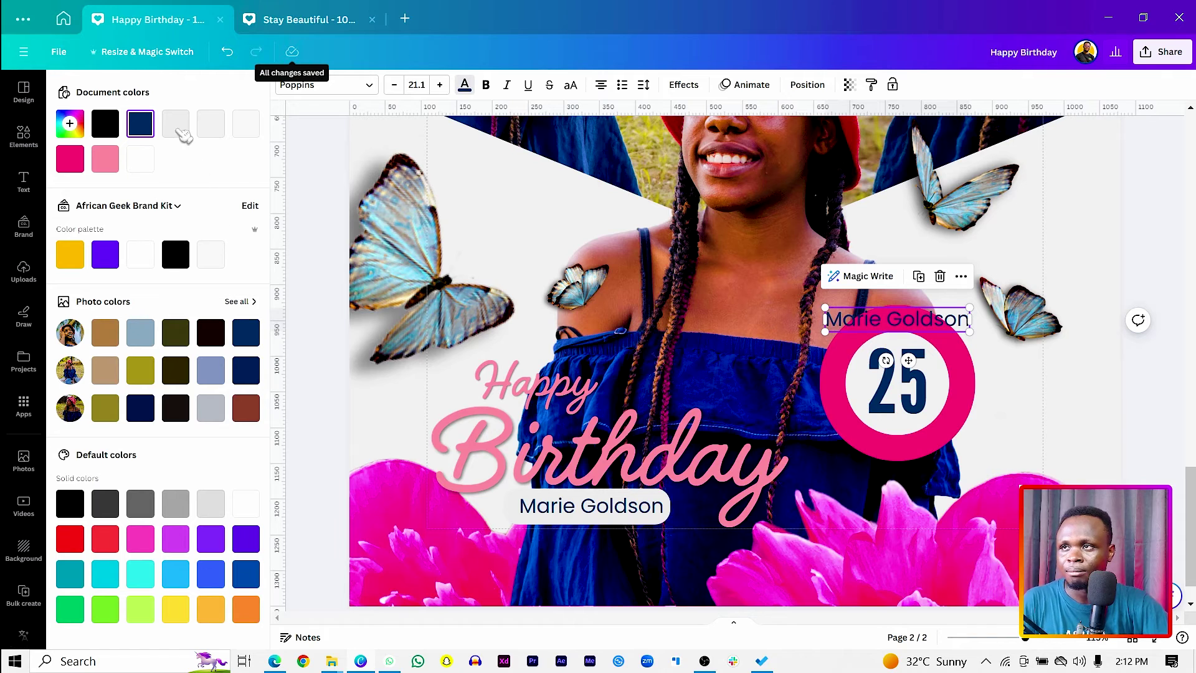
left_click(177, 124)
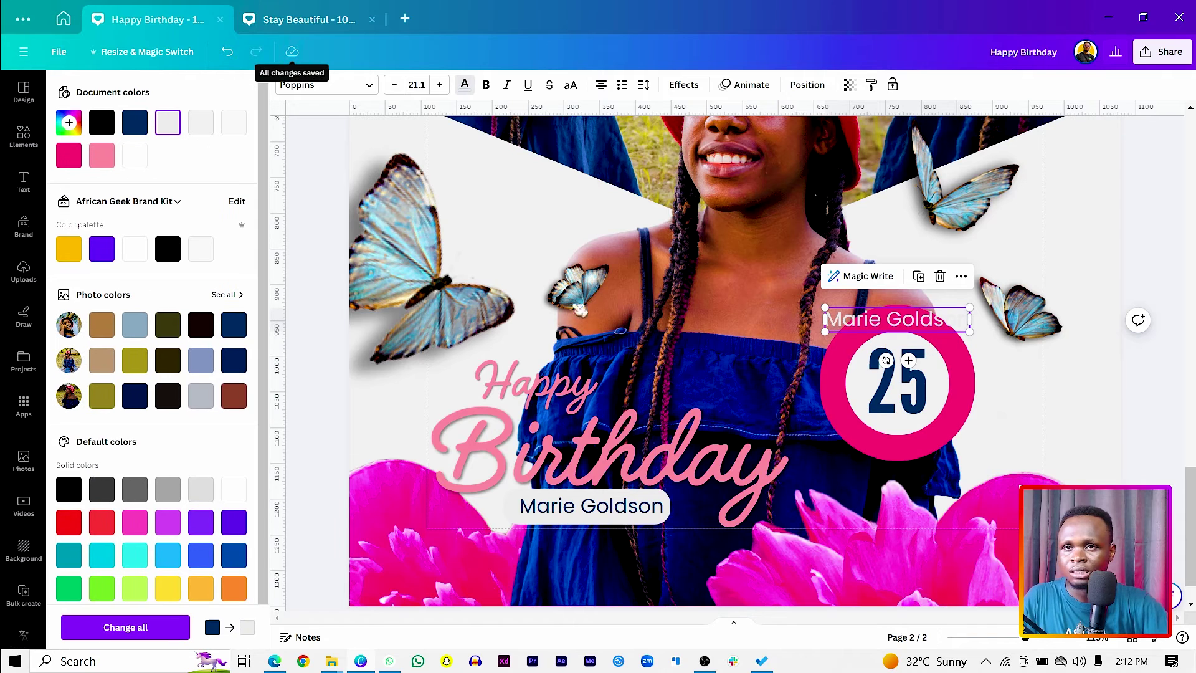
left_click_drag(941, 328, 935, 337)
Replace the copy with 'September September September', fix the typo, and select all of it.
double_click(930, 326)
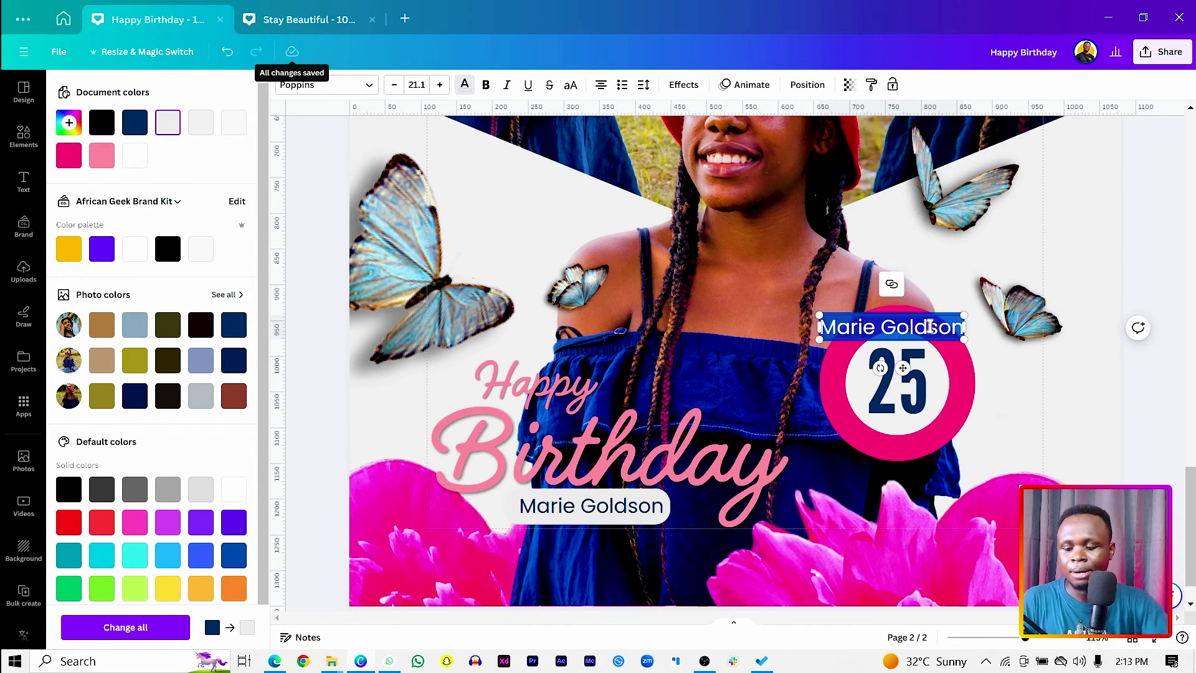
type("Sept")
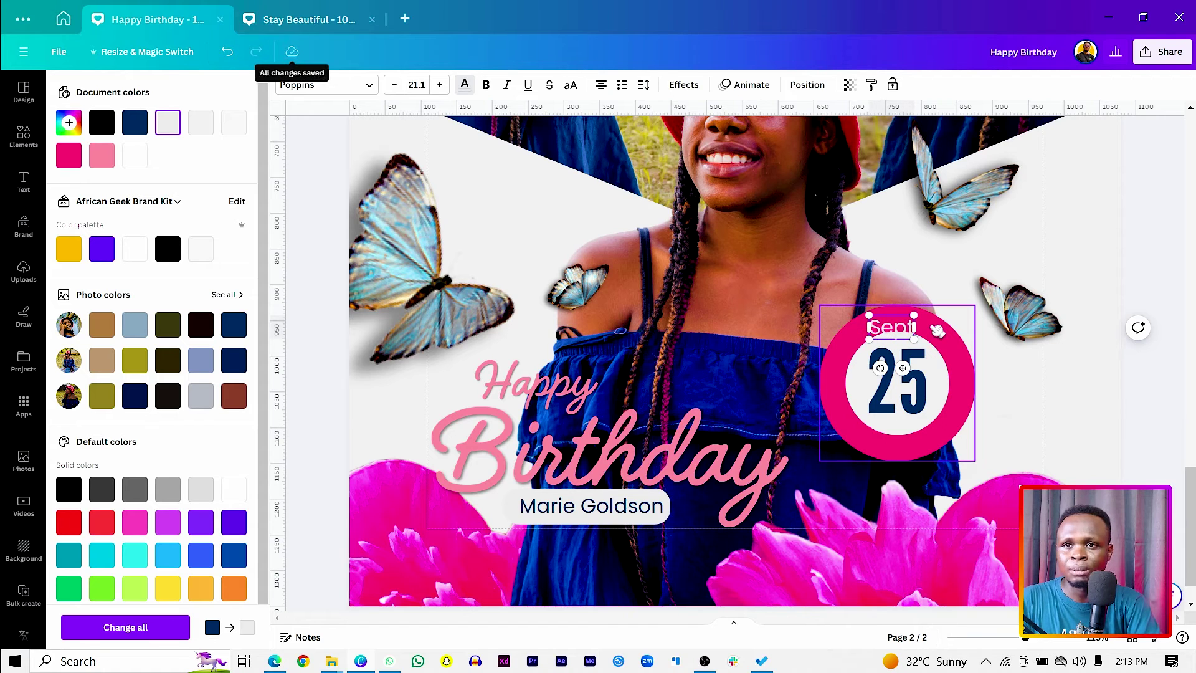
type("embe")
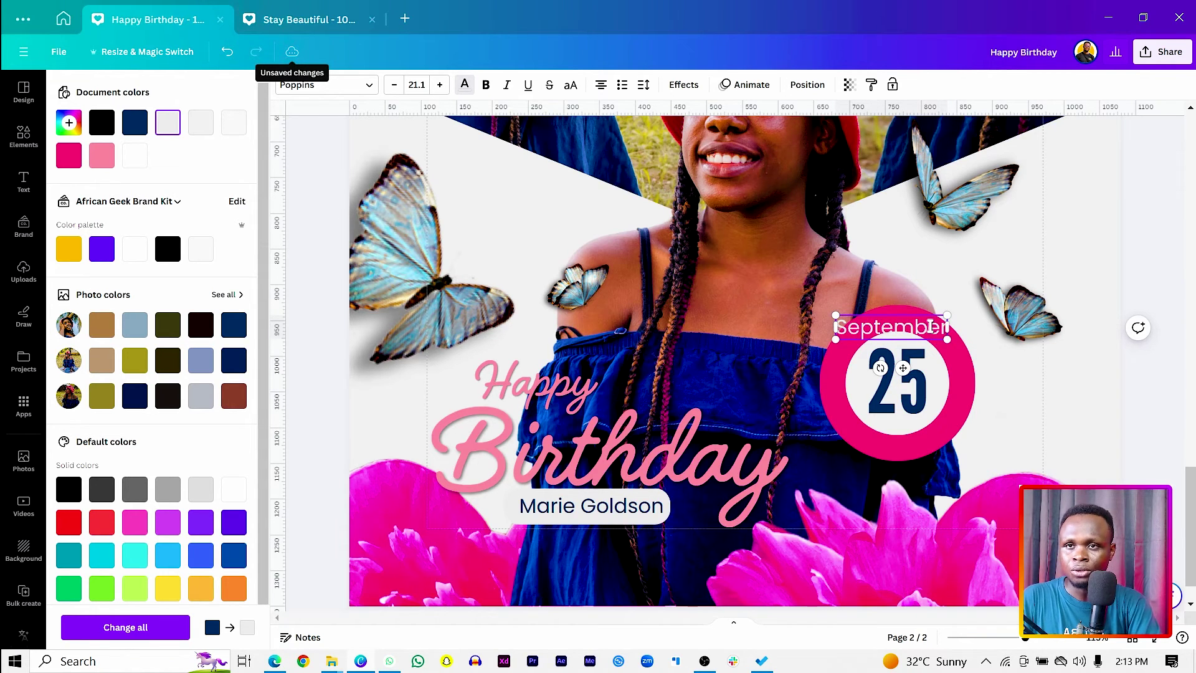
type("r Se")
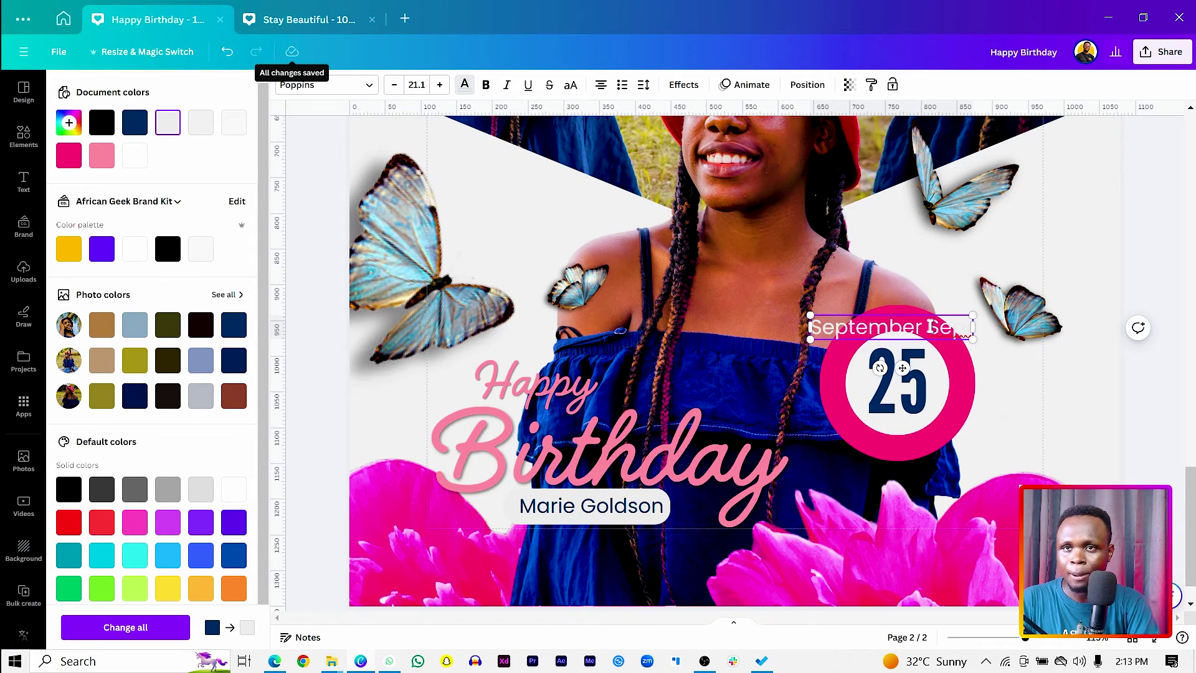
type("ptember")
type(" September")
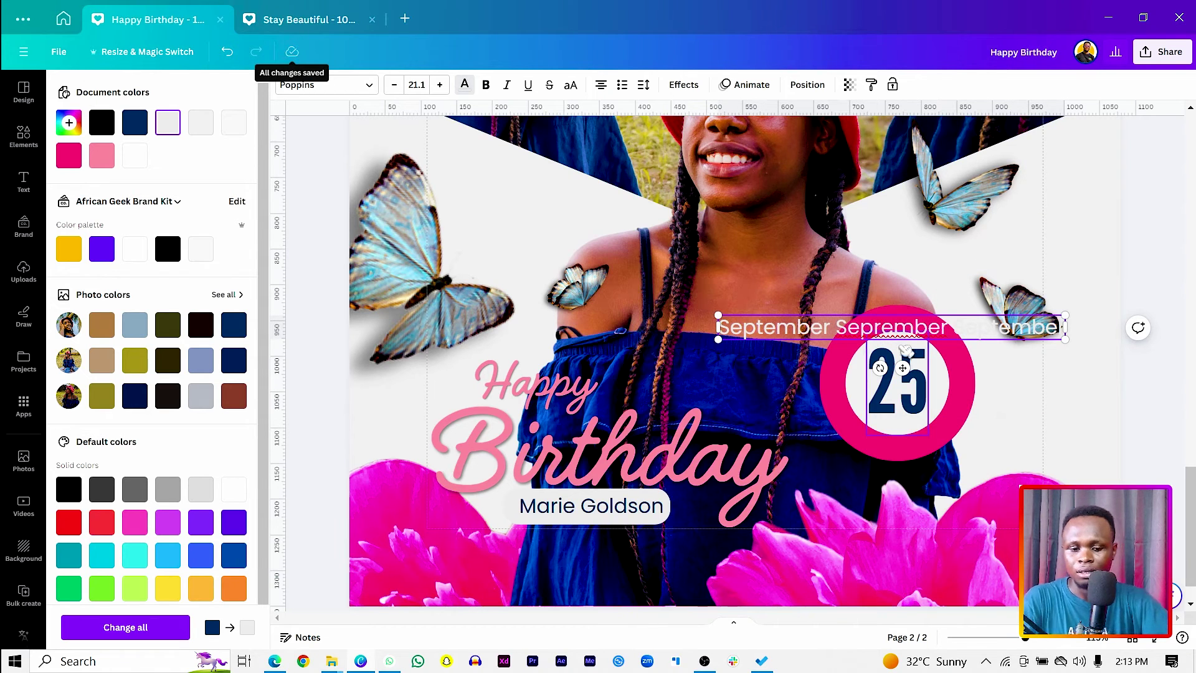
key("BackSpace")
type("tember")
key("ctrl+a")
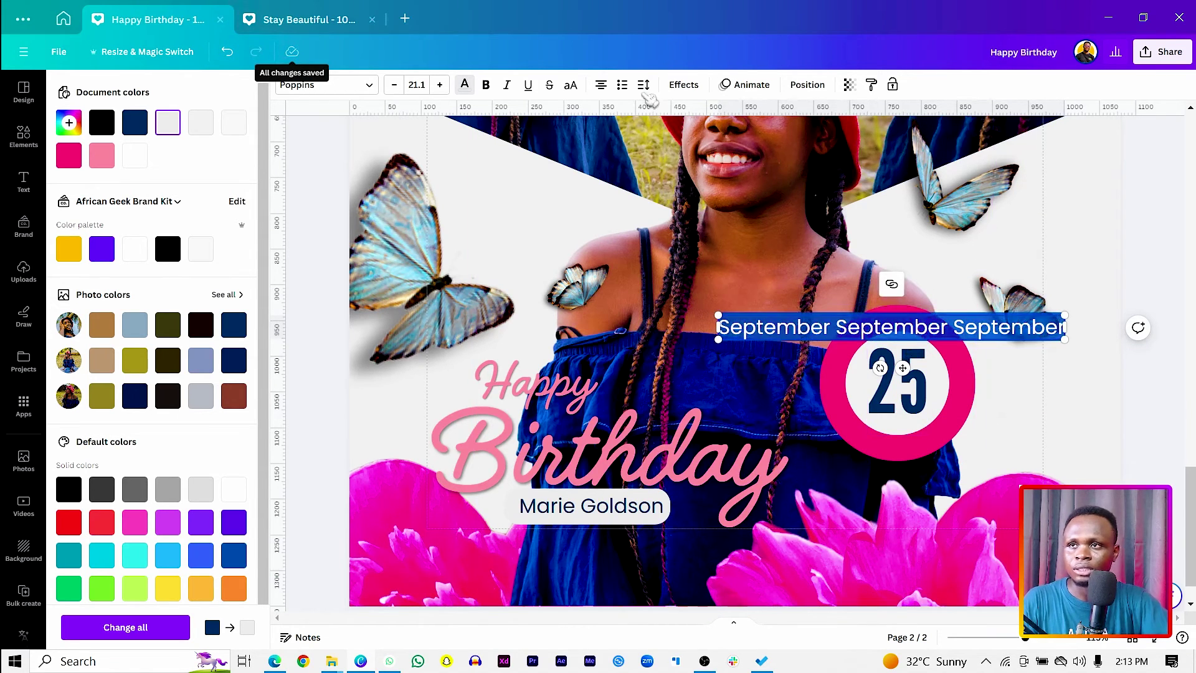
Give the September text a Curve effect of about 78 and enlarge it around the 25 badge.
left_click(688, 85)
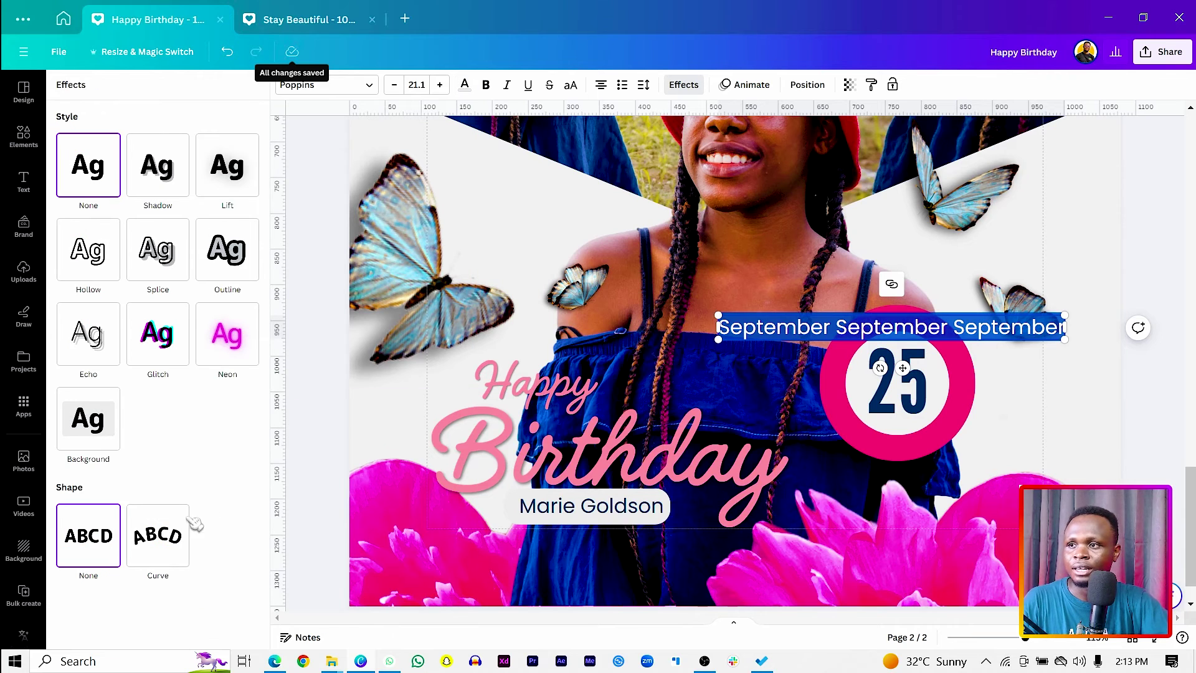
left_click(154, 542)
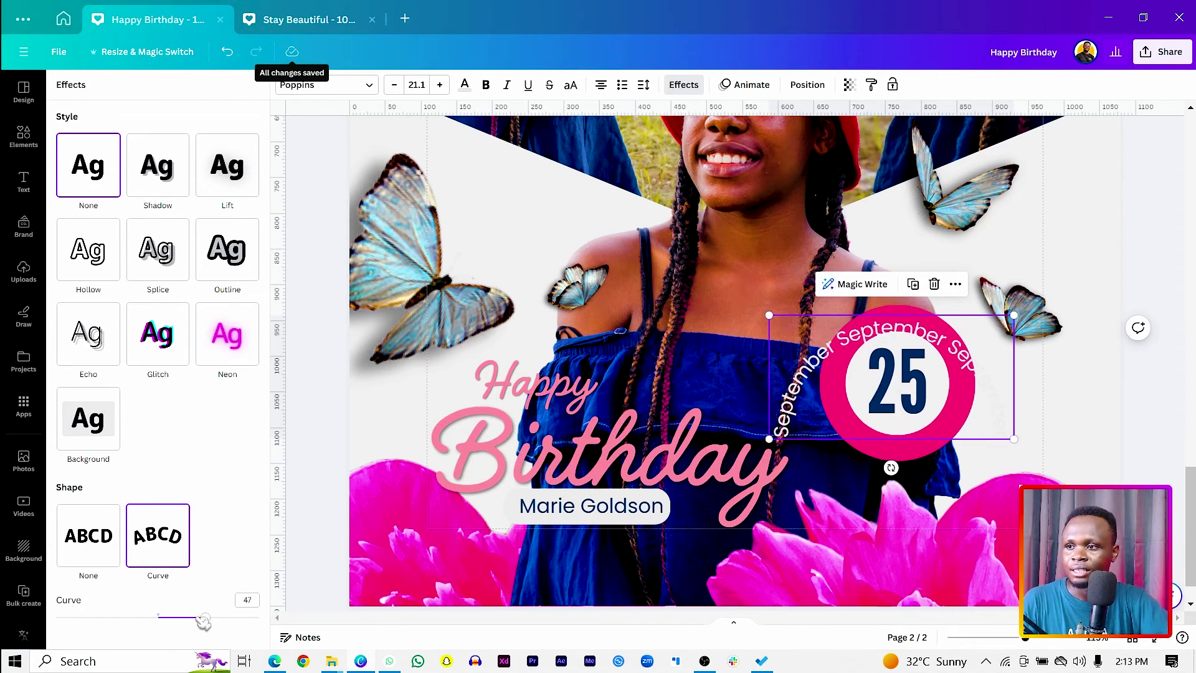
left_click_drag(210, 623, 245, 615)
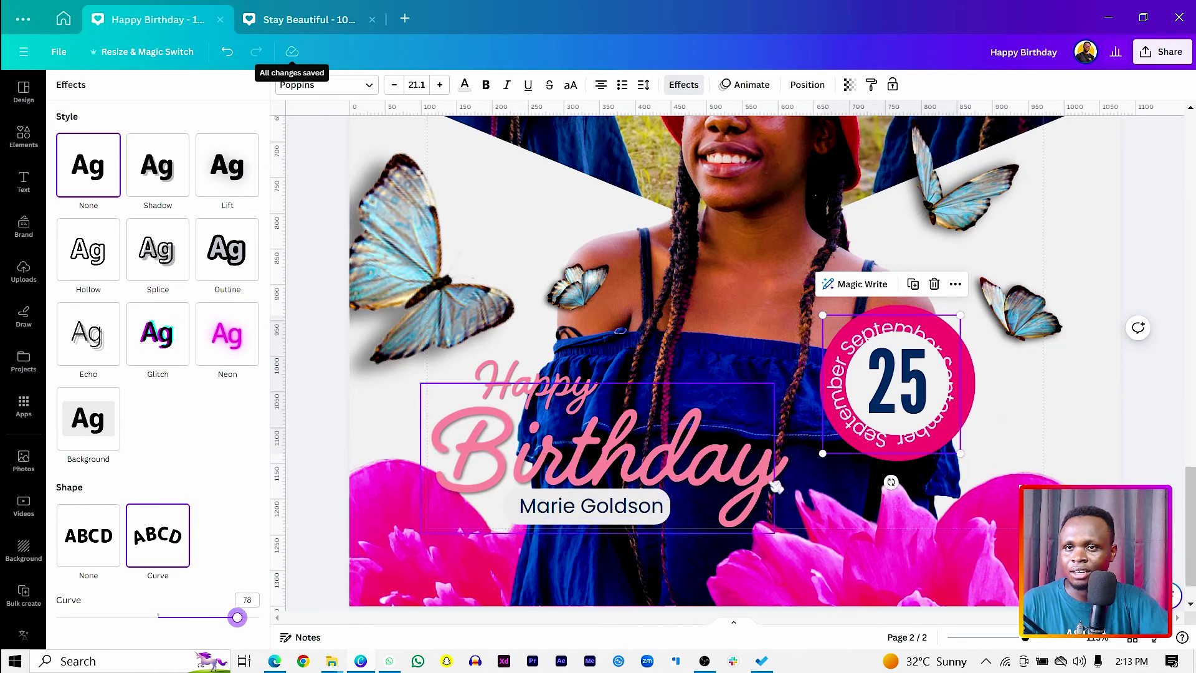
left_click(892, 437)
left_click(955, 433)
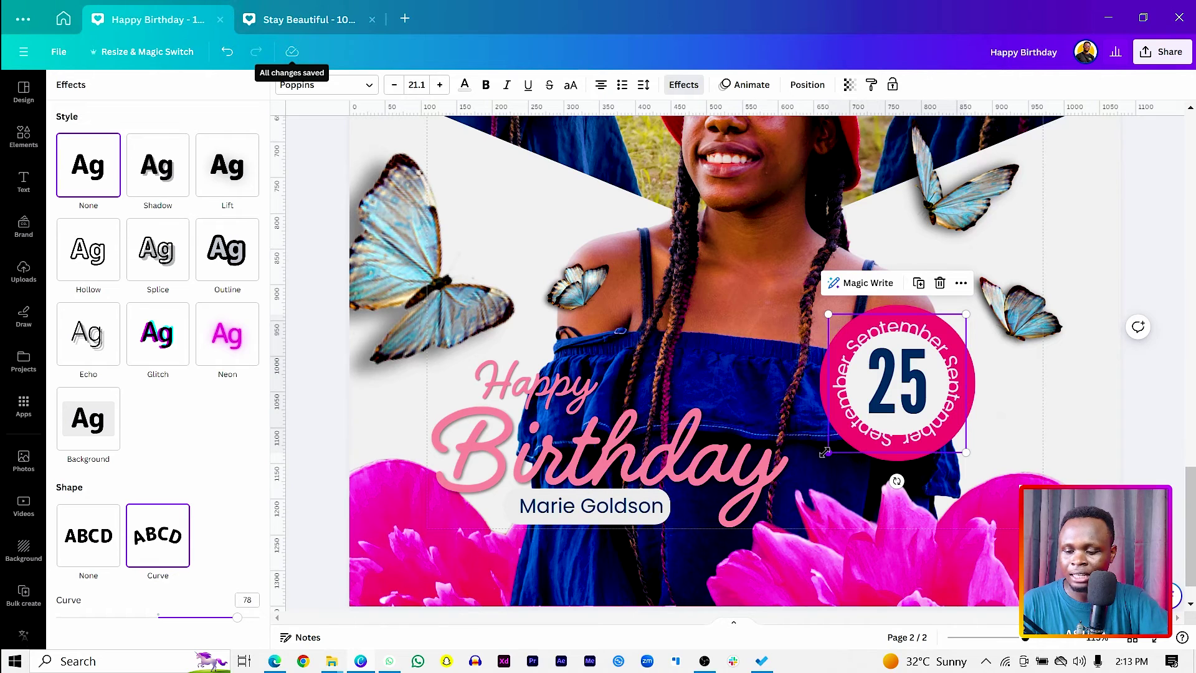
left_click_drag(824, 453, 813, 463)
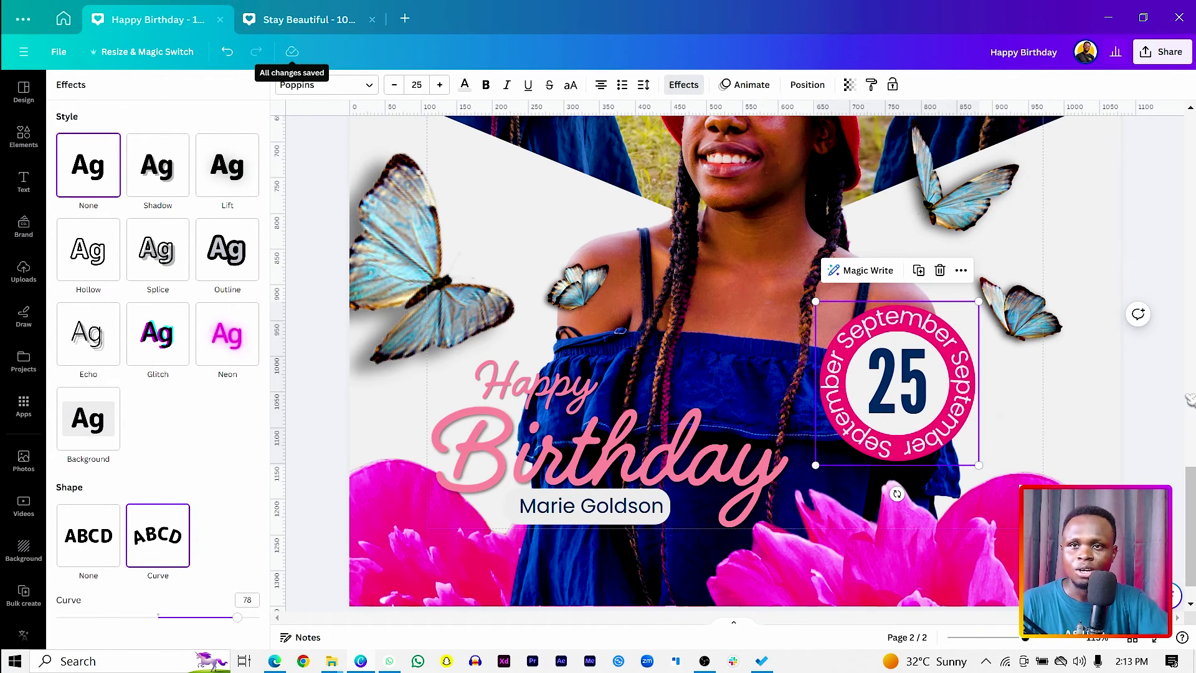
Rotate the pink flower photo at the page bottom about 30 degrees clockwise.
scroll(1160, 395, "down", 5)
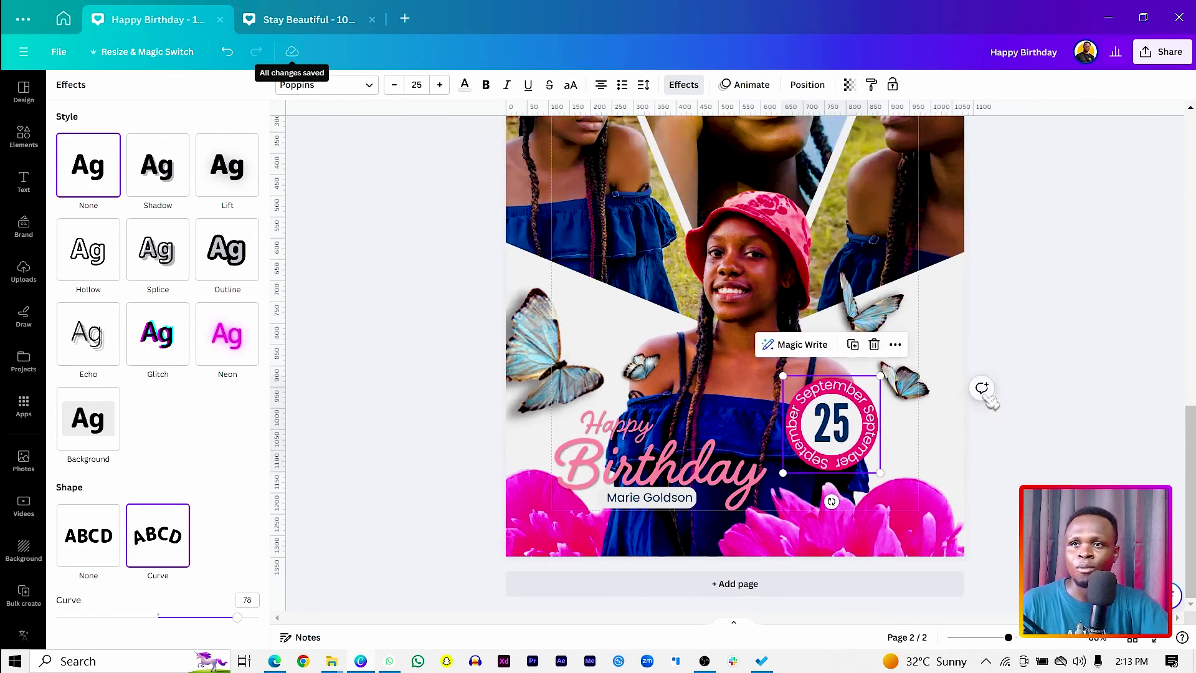
scroll(1121, 399, "up", 2)
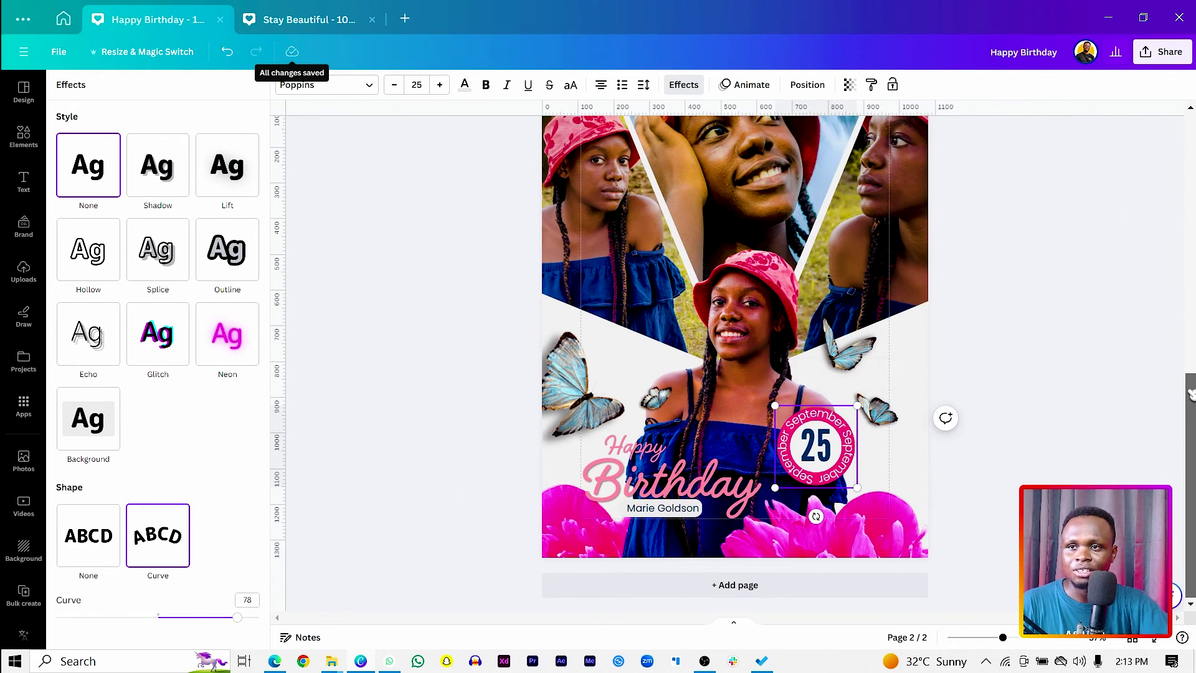
scroll(1062, 413, "down", 2)
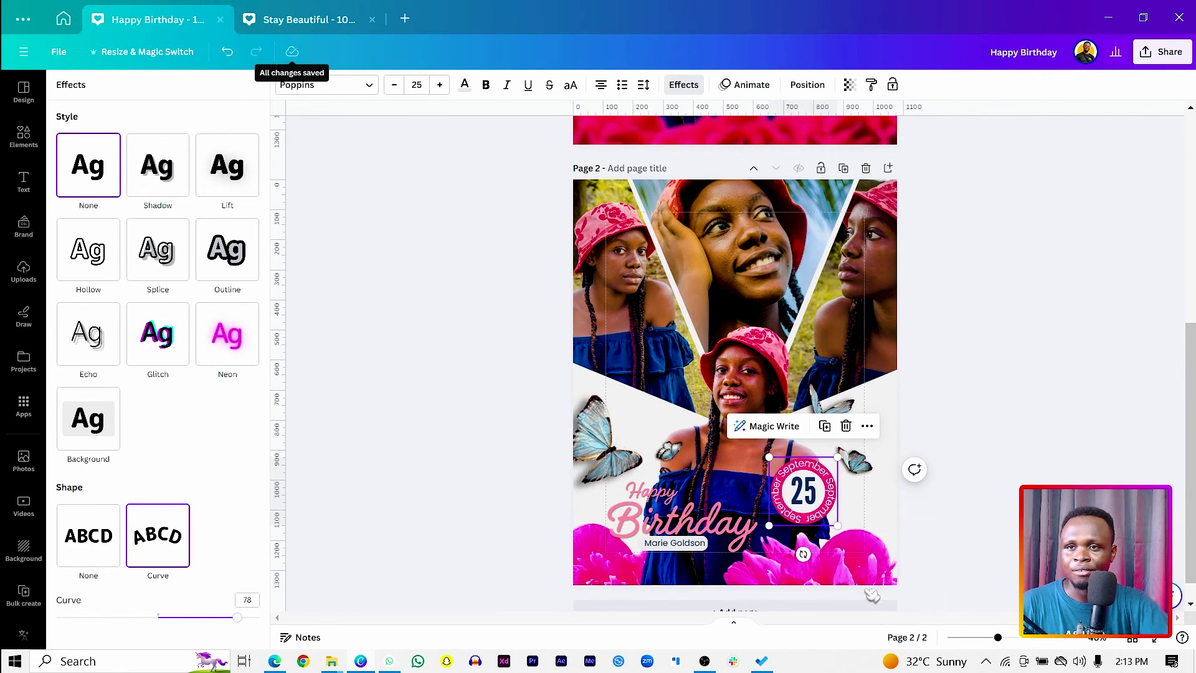
left_click(872, 596)
left_click_drag(871, 561, 885, 527)
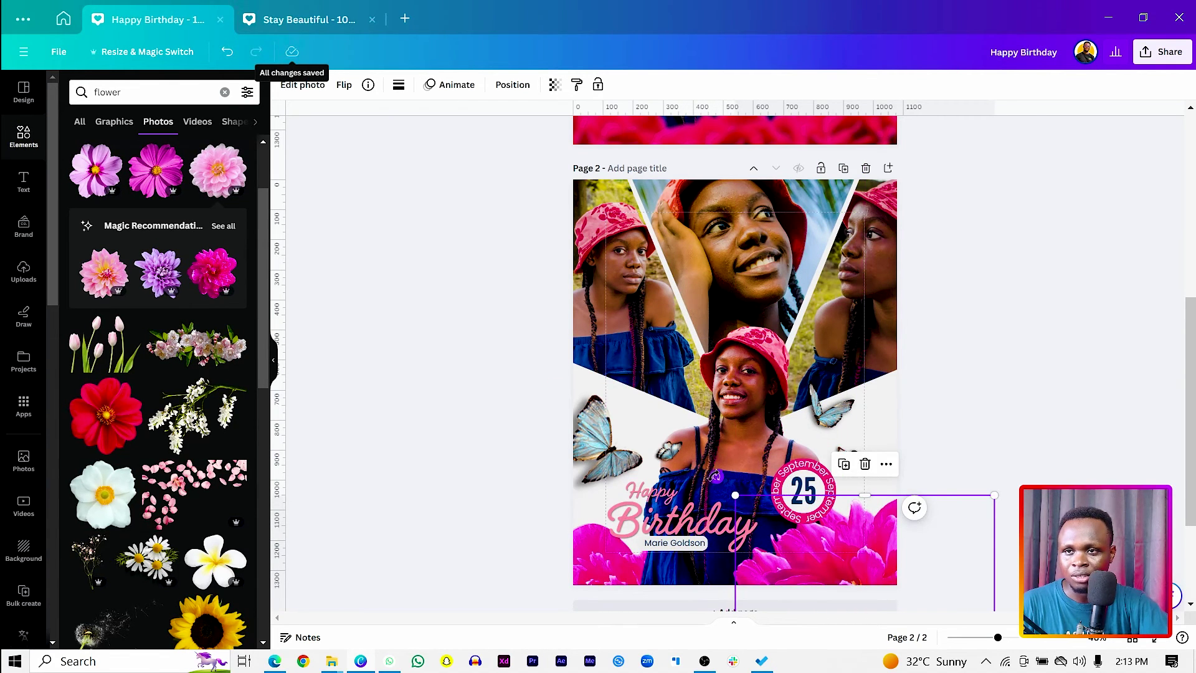
left_click_drag(715, 477, 872, 473)
left_click_drag(810, 536, 806, 549)
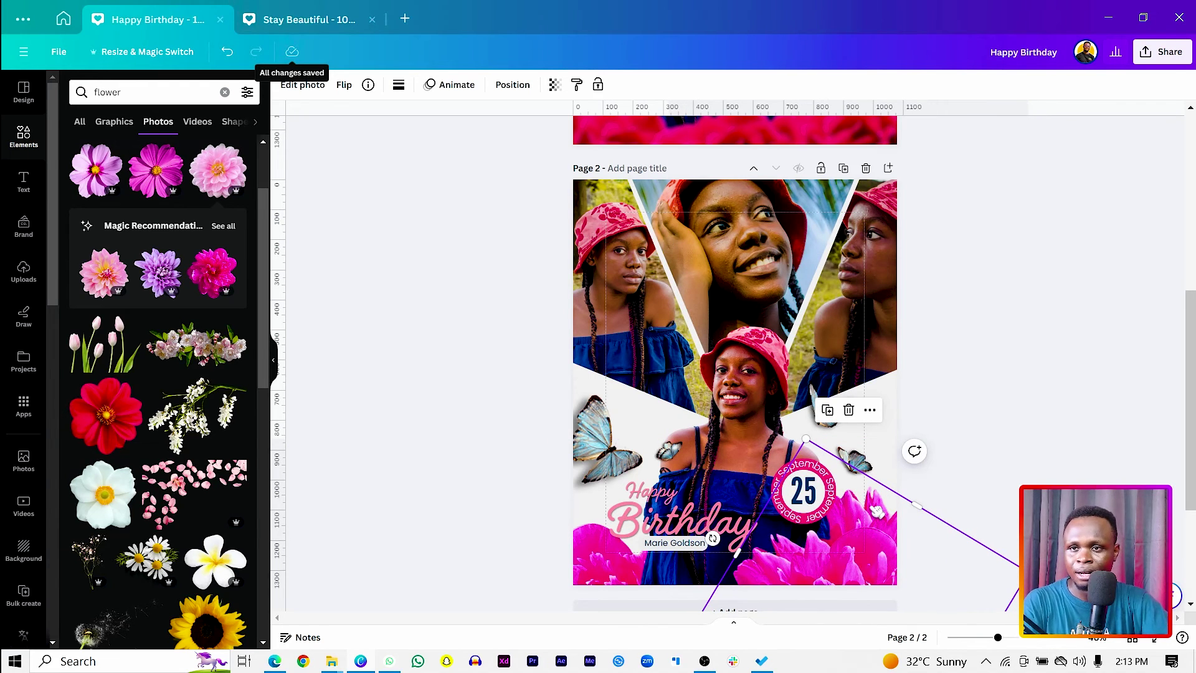
Place the tilted flower photo beneath the Birthday title and reselect it.
left_click_drag(877, 511, 686, 571)
left_click(368, 418)
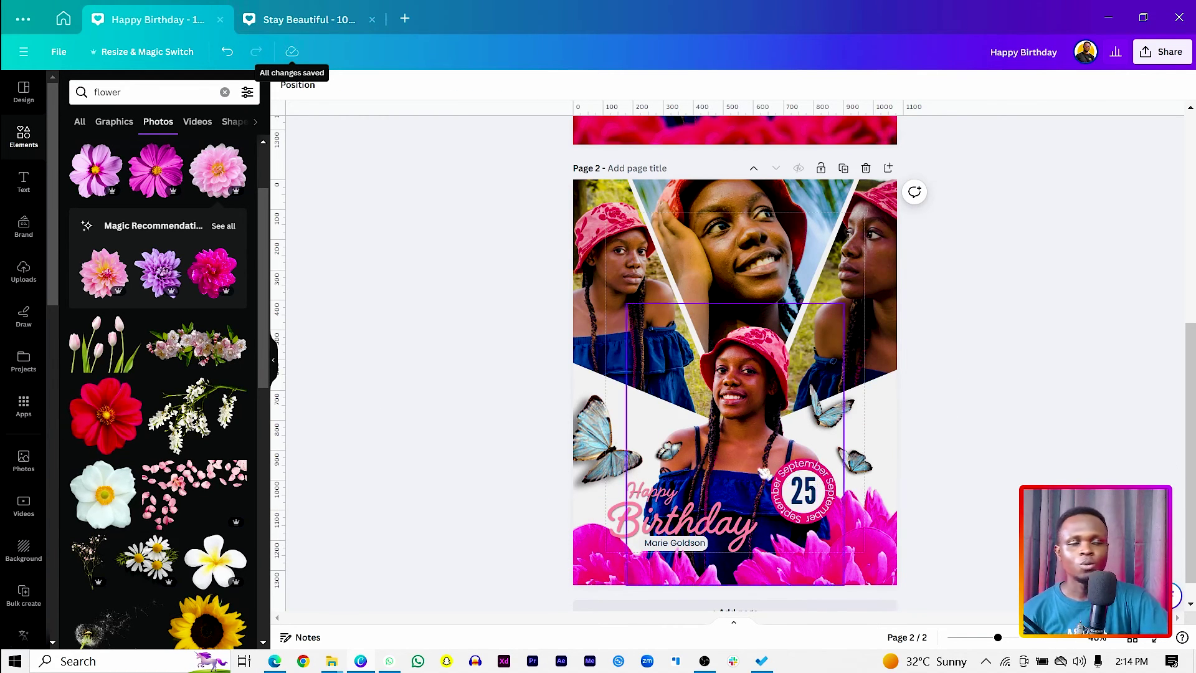
left_click(701, 574)
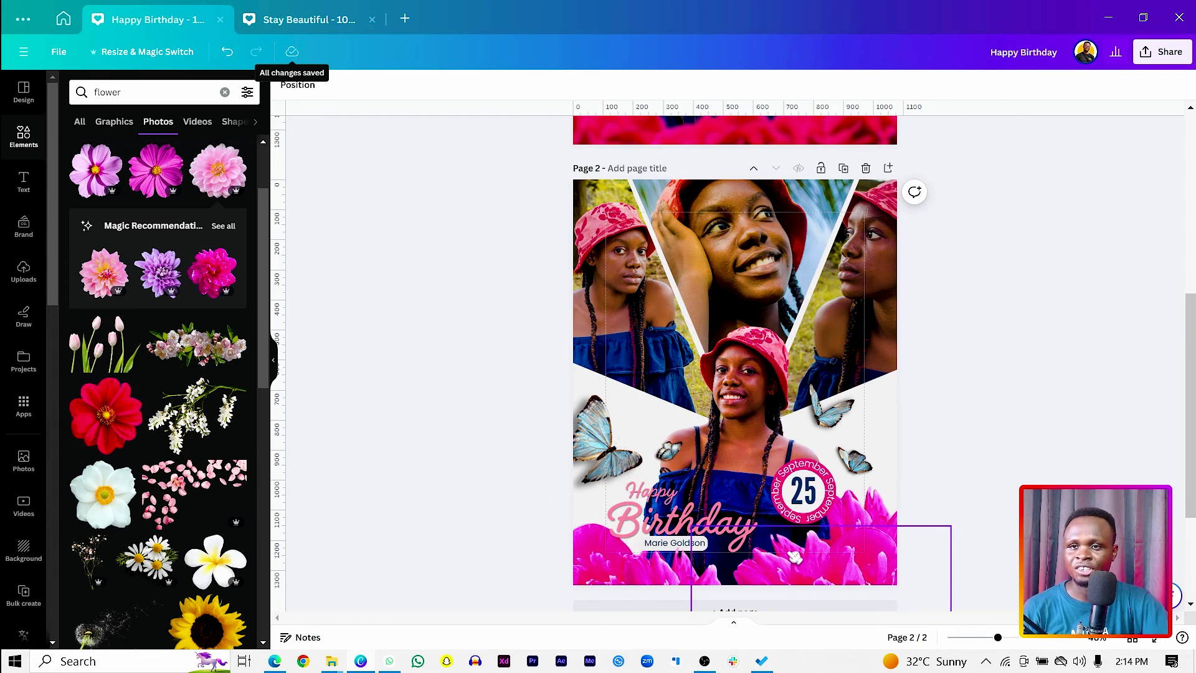
left_click(652, 571, "shift")
left_click(349, 314)
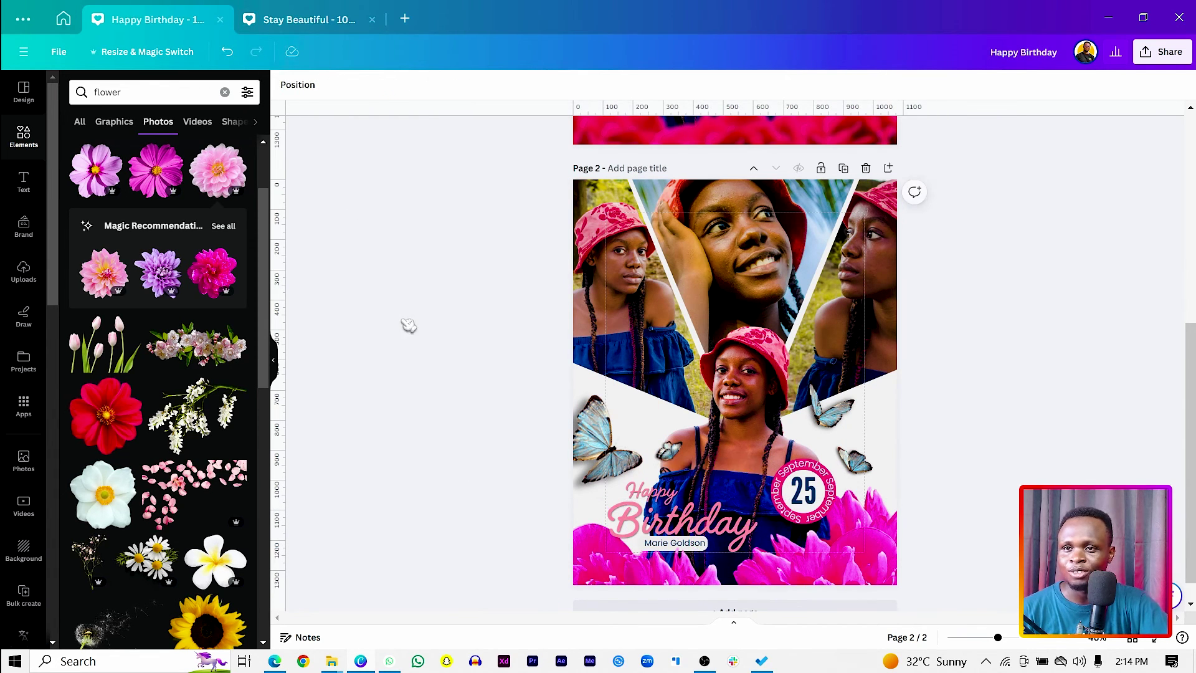
Apply a whole-image blur at intensity 57 to the pink flower photo.
left_click(307, 87)
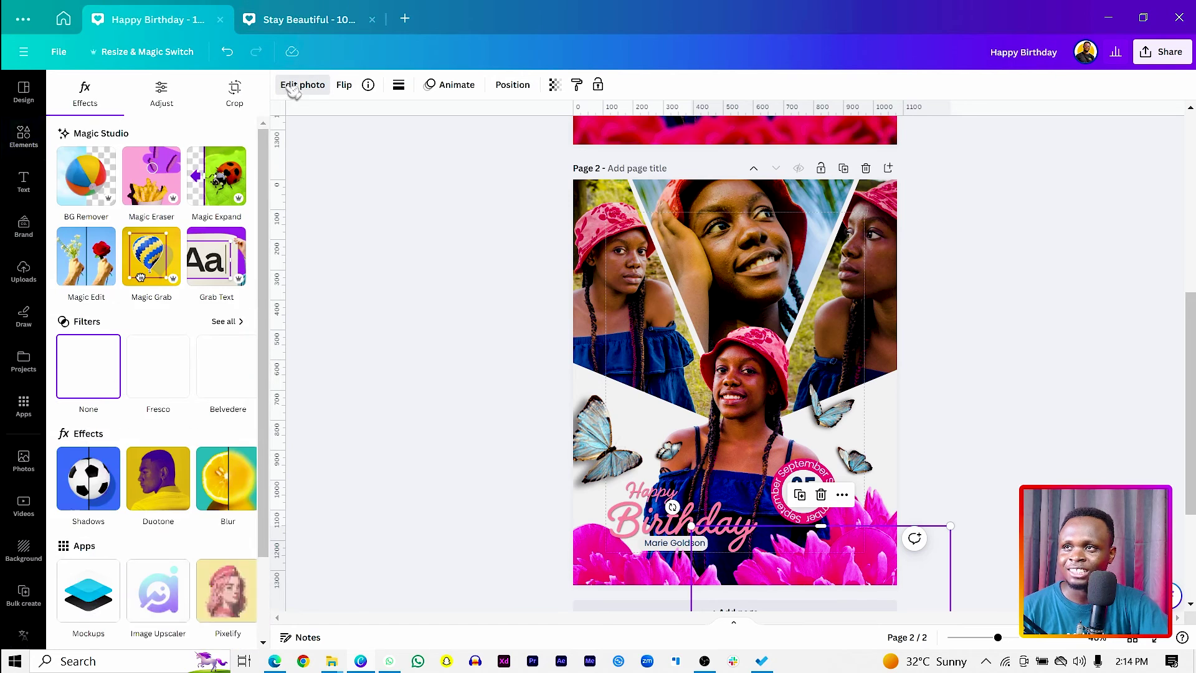
left_click(222, 477)
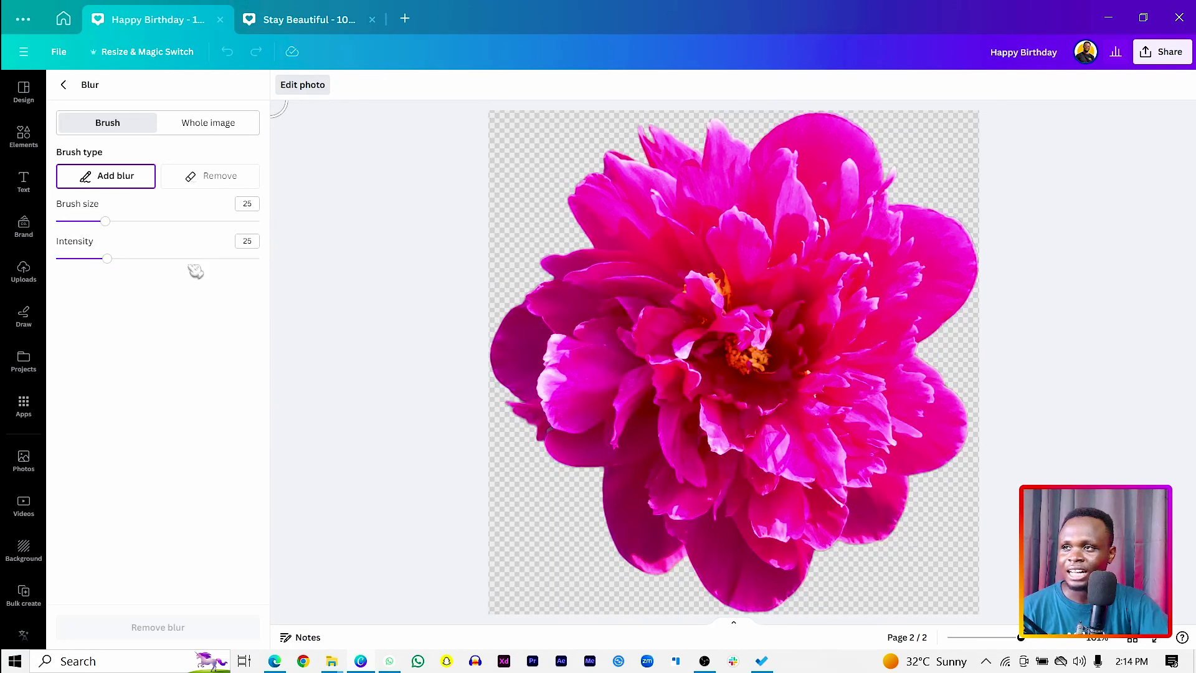
left_click(210, 123)
left_click_drag(115, 182, 148, 173)
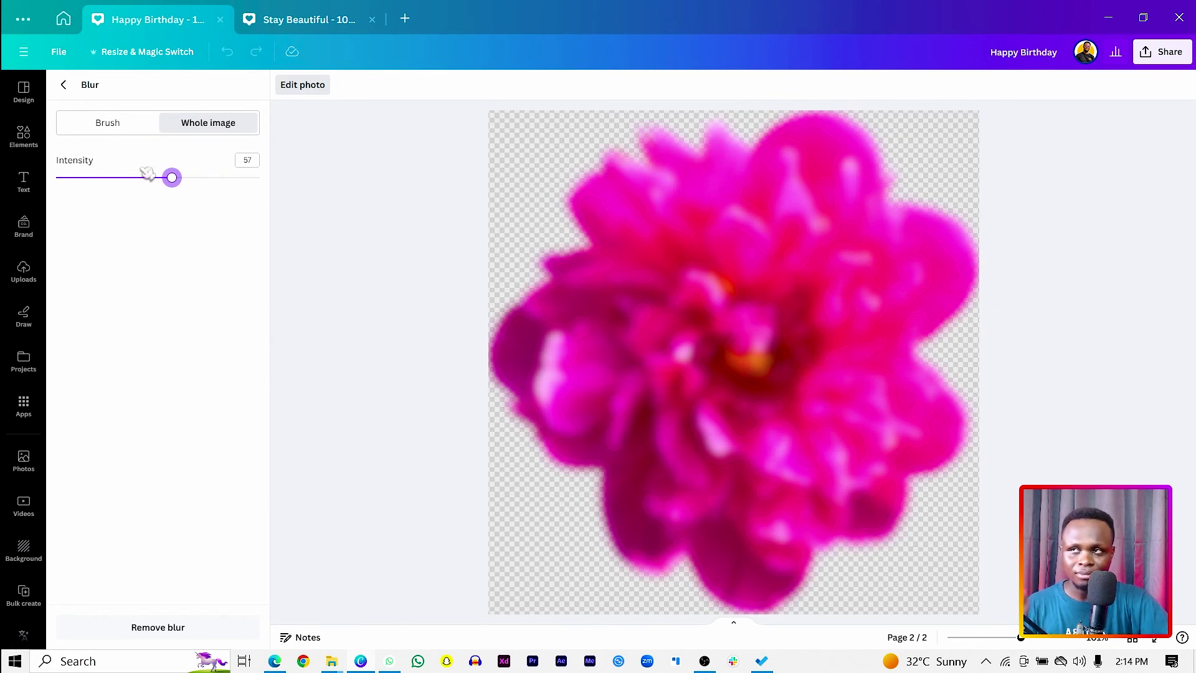
left_click(64, 85)
Nudge the blurred flower photo slightly up along the page bottom.
right_click(825, 562)
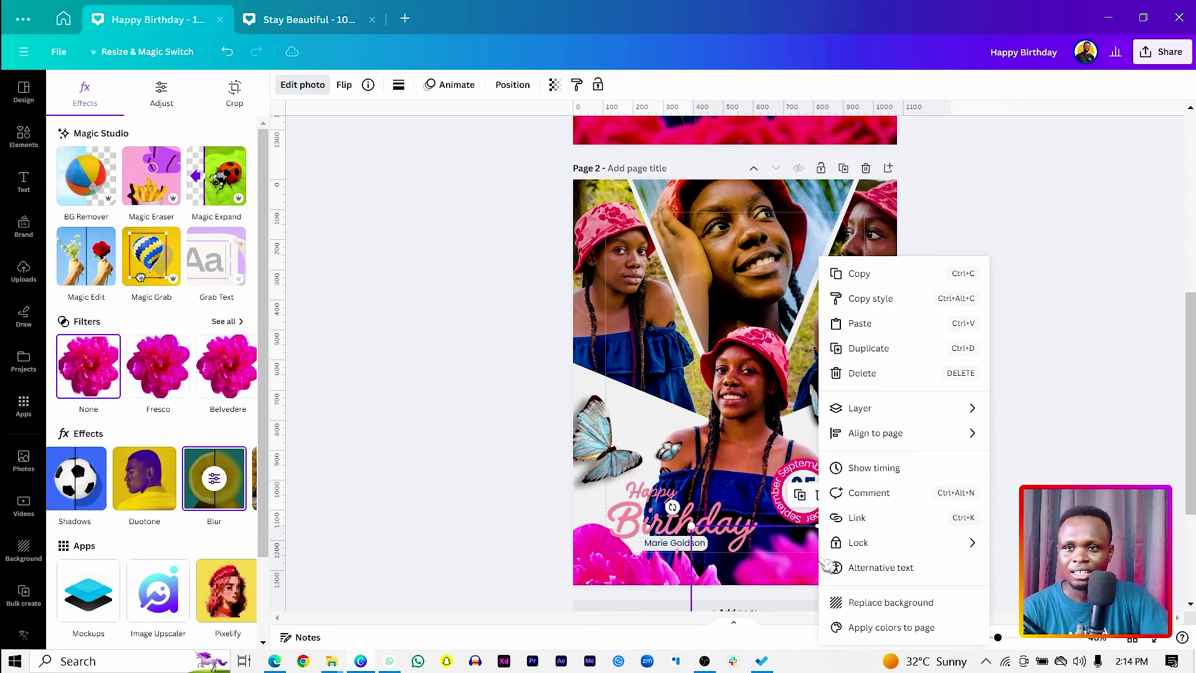
key("Escape")
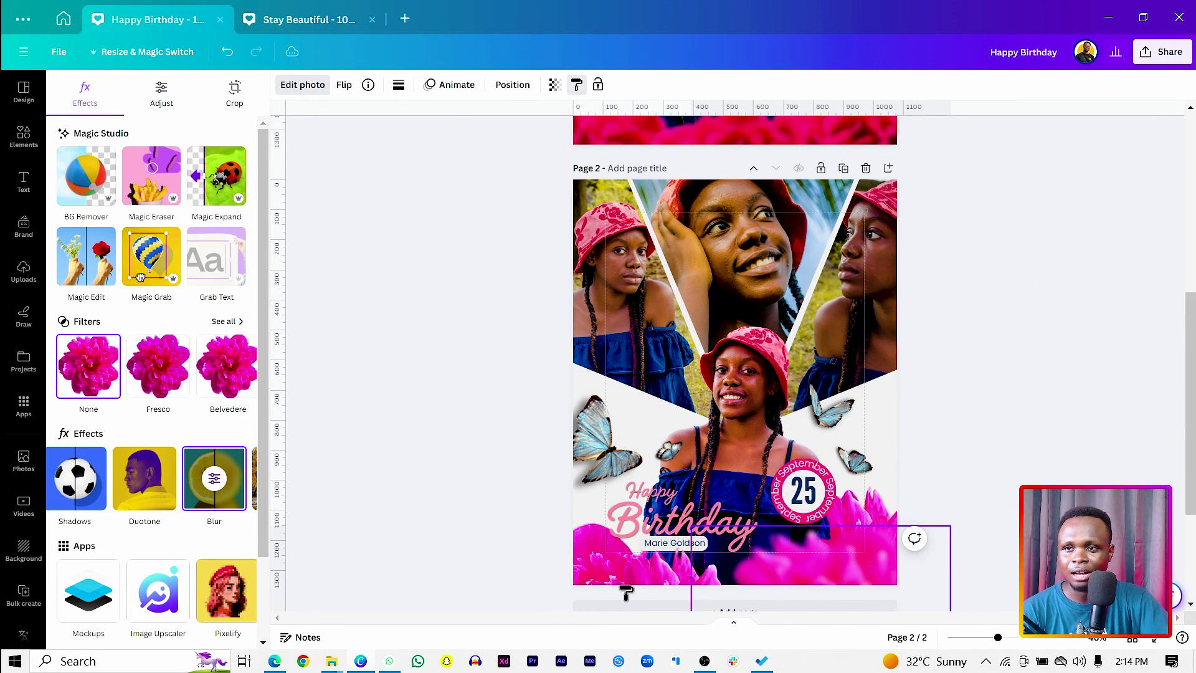
left_click(622, 588)
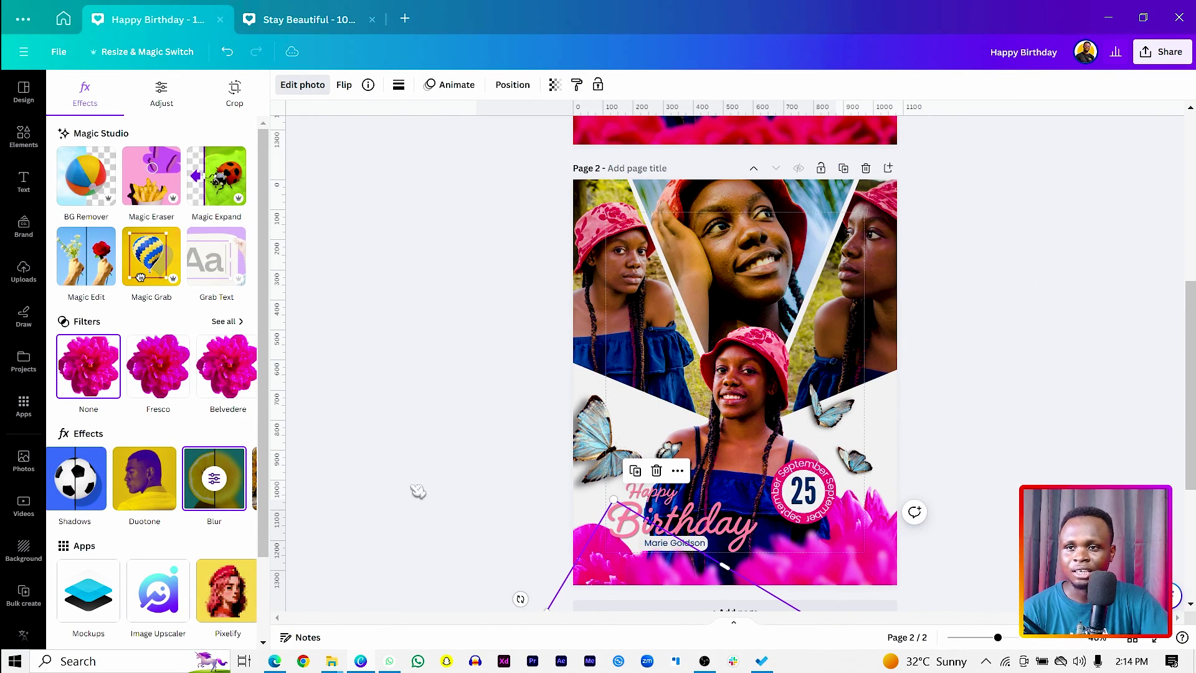
left_click(417, 491)
mouse_move(640, 586)
left_mouse_down()
mouse_move(635, 570)
mouse_move(625, 578)
left_mouse_up()
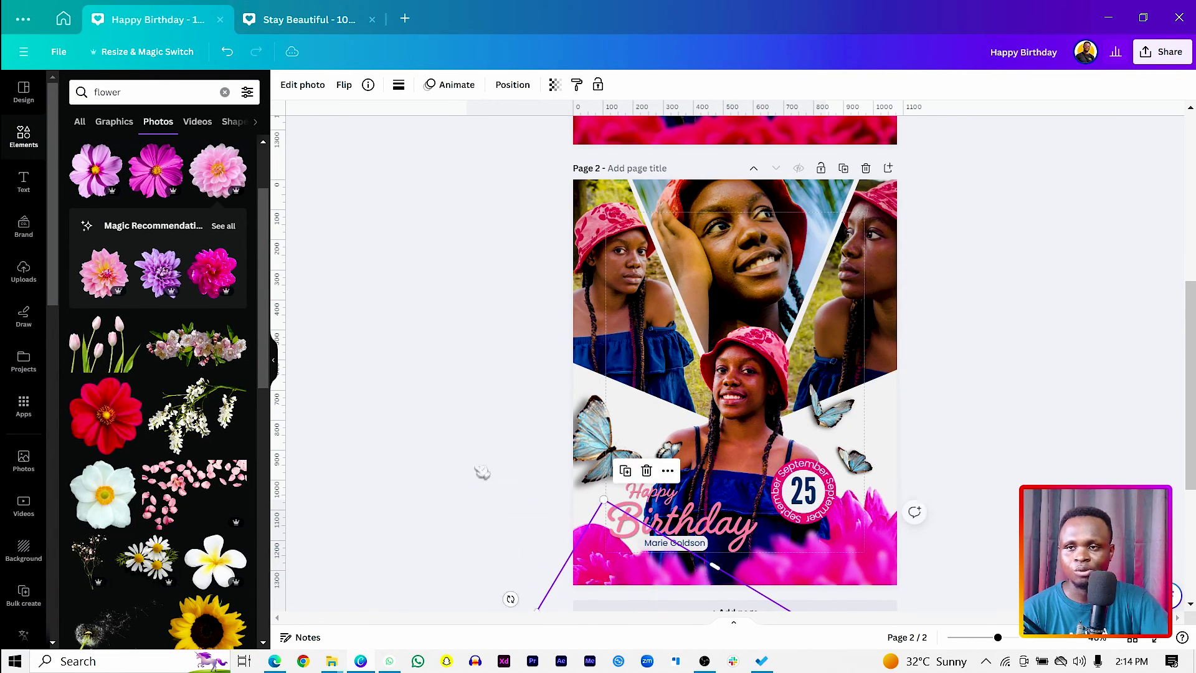
left_click(450, 440)
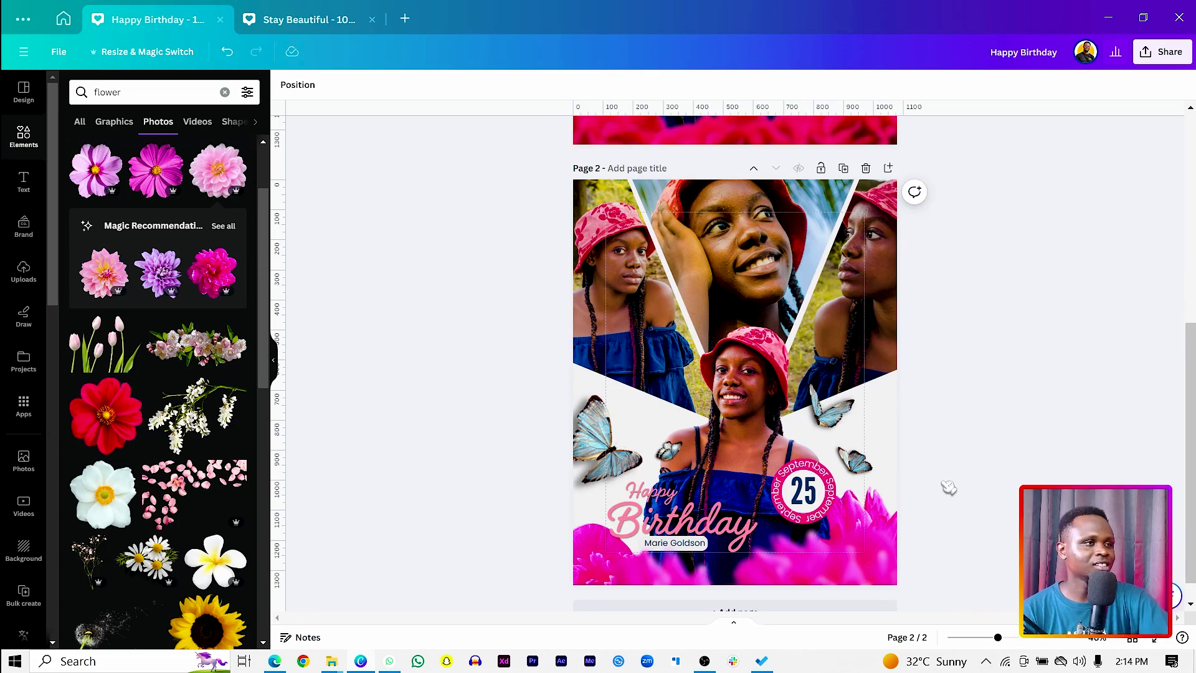